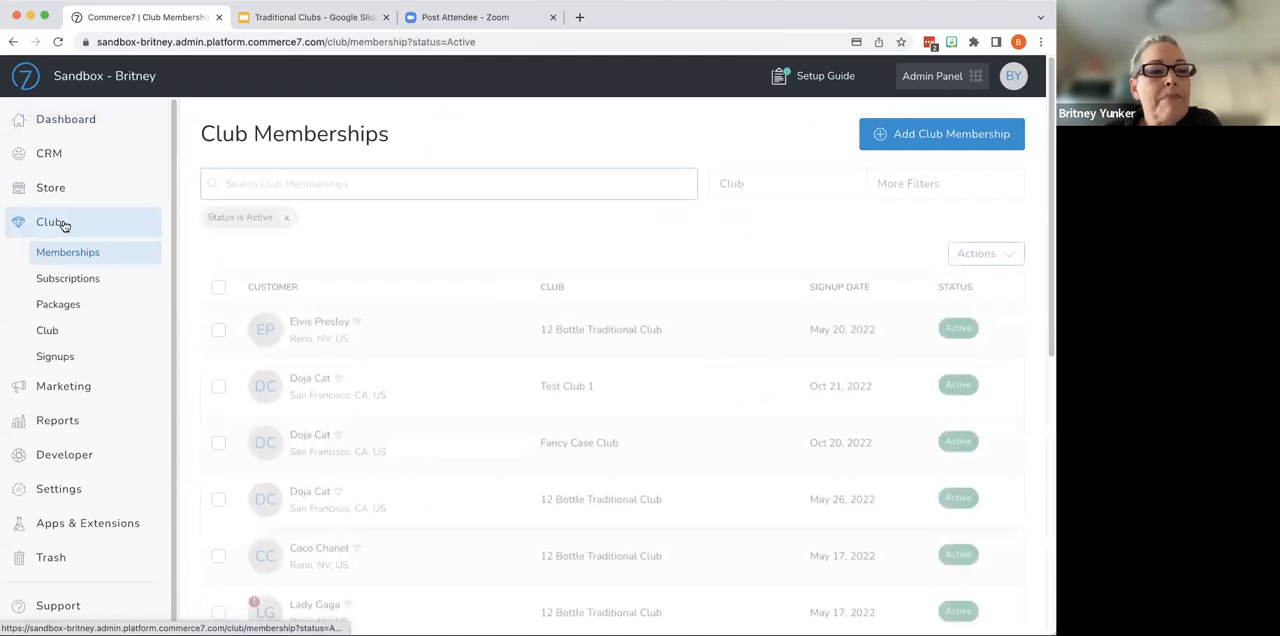
# - Start a new club from the clubs list and title it "Fancy 12 Bottle Club"
pyautogui.click(50, 332)
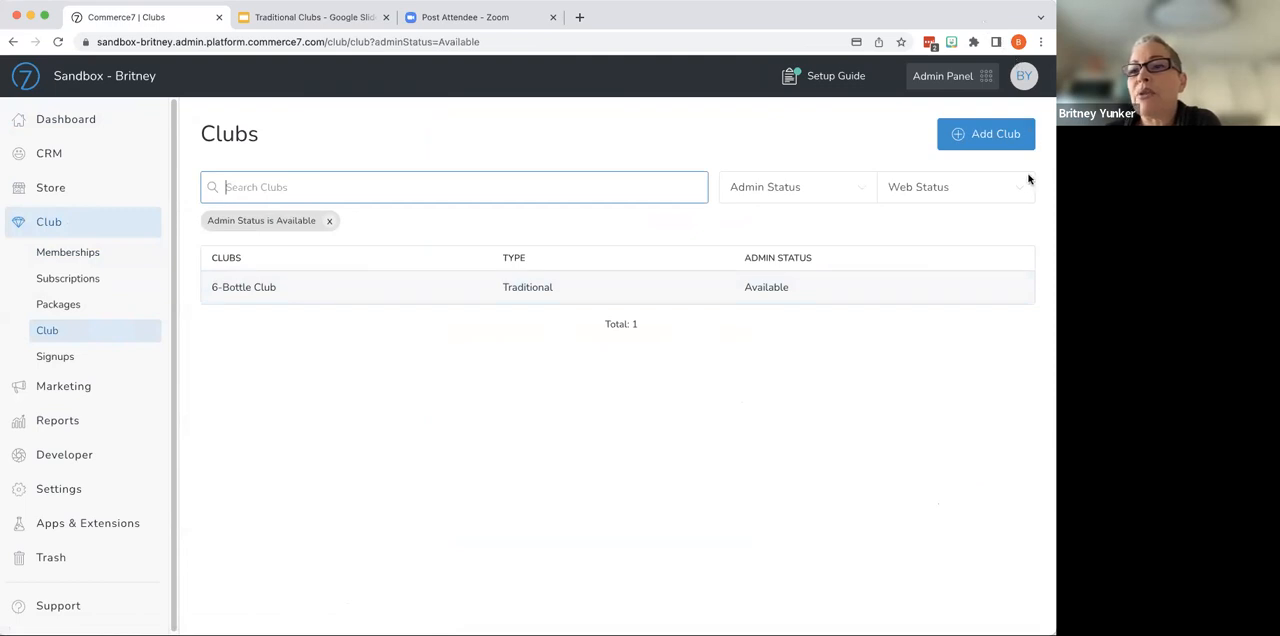
pyautogui.click(946, 148)
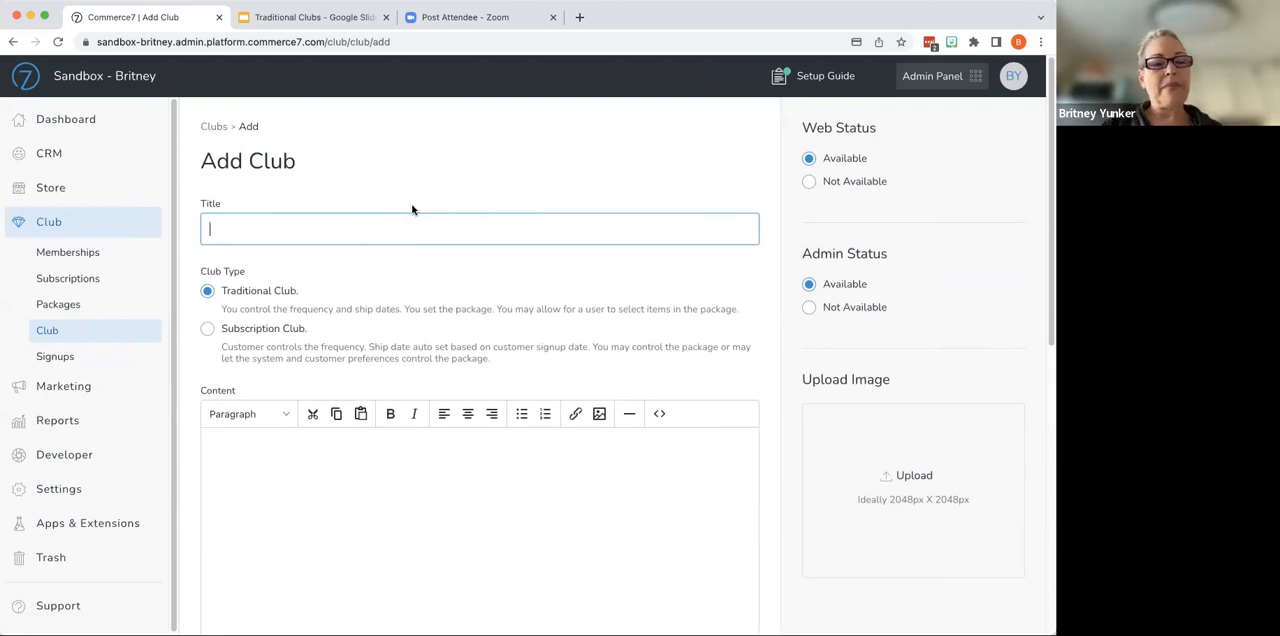
pyautogui.write('Farcy 12 ')
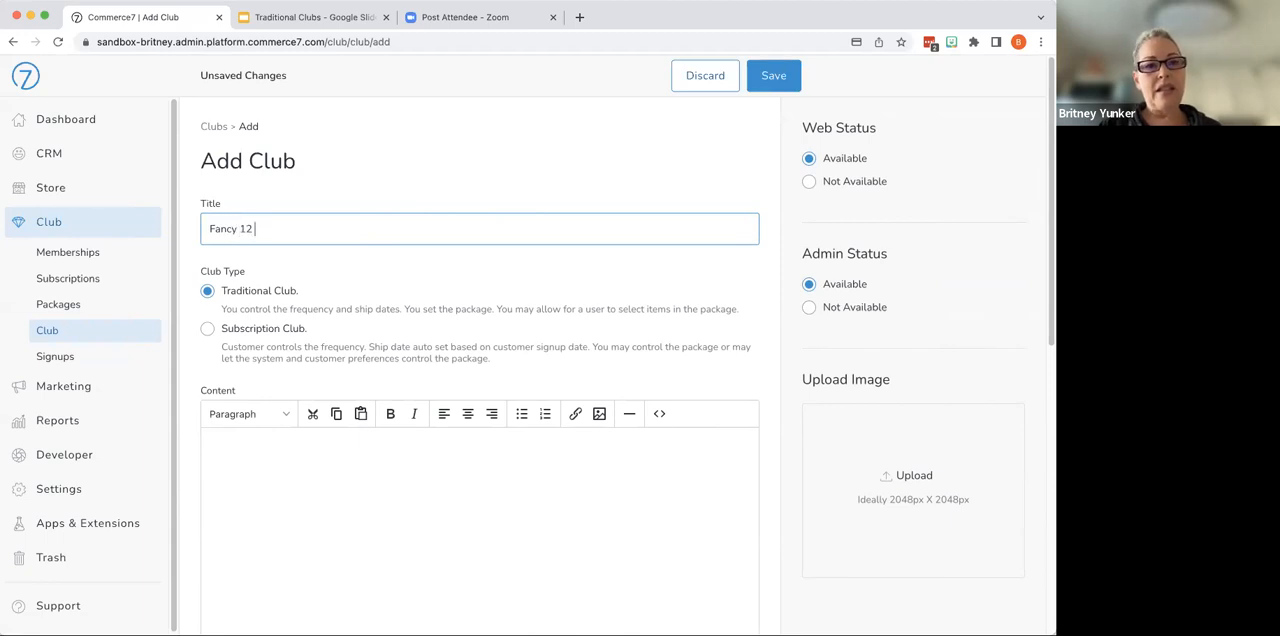
pyautogui.write('Bottle Club')
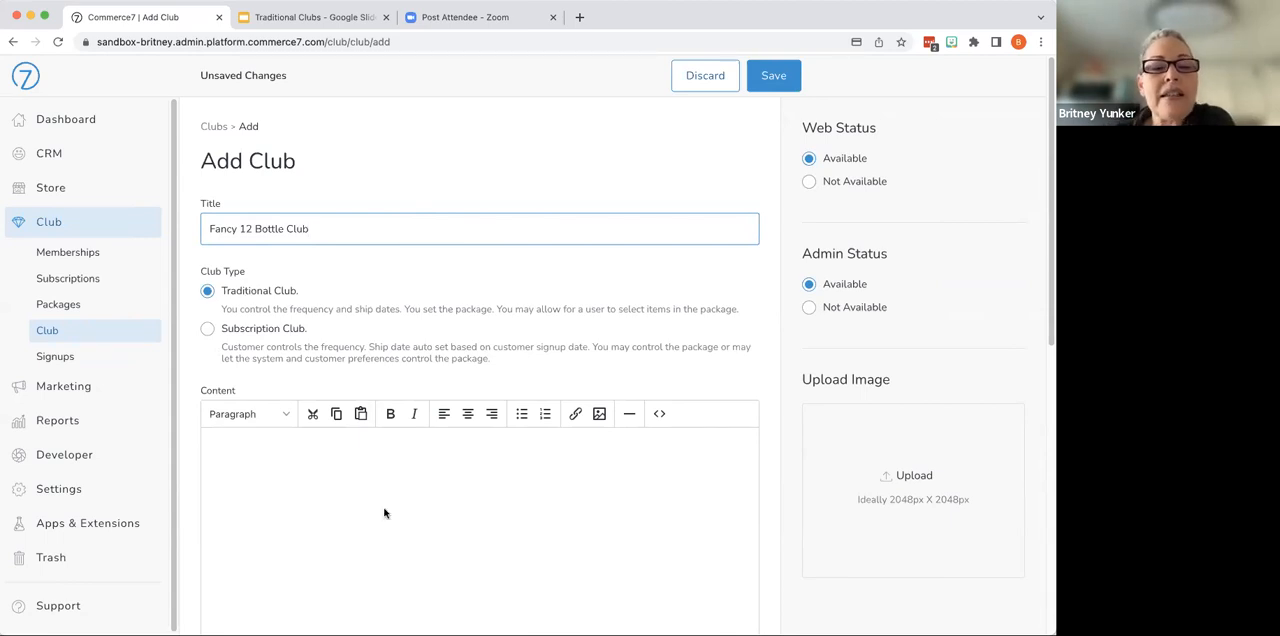
# - Paste the copied Member Benefits text into the club's content and remove the blank line beneath its heading
pyautogui.scroll(-3, 384, 513)
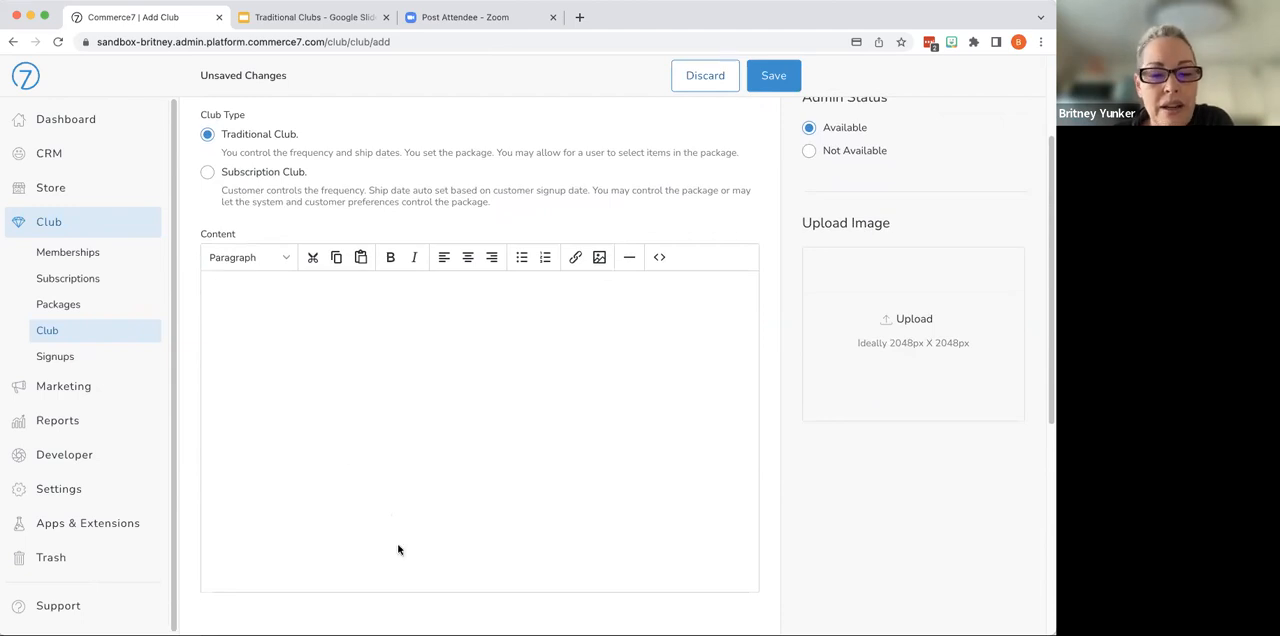
pyautogui.press('super+Tab')
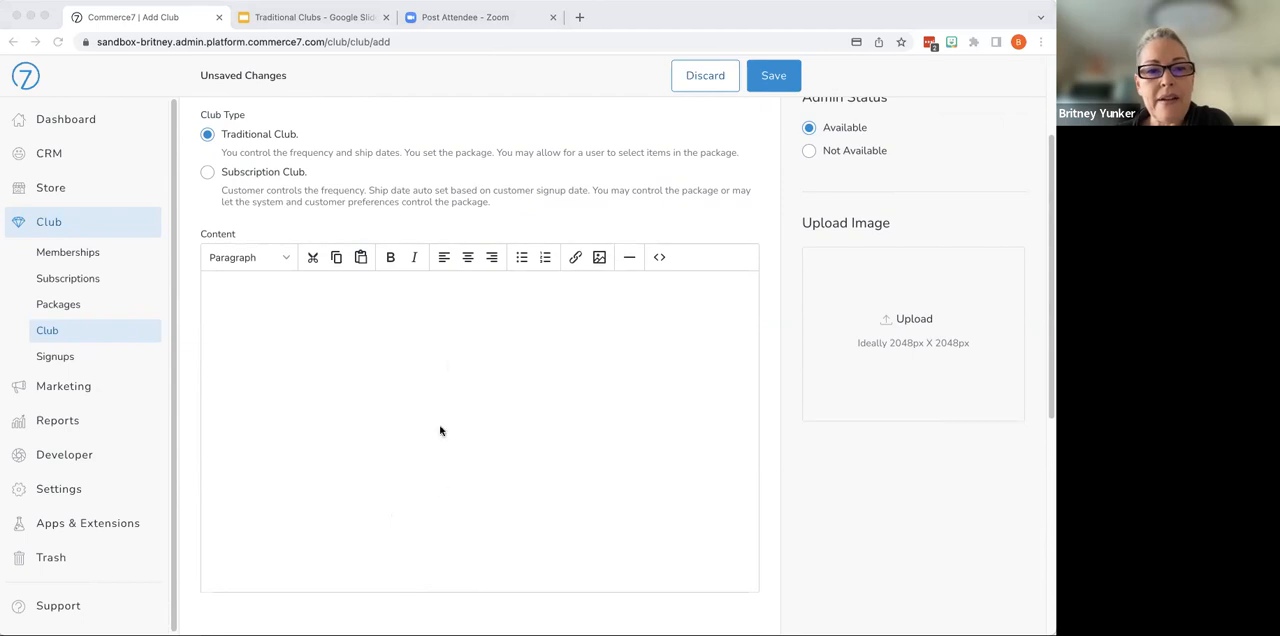
pyautogui.click(448, 361)
pyautogui.write('Member Benefits  Complimentary tastings for two -  4x per year 20% discount on all Purchases Special invitations to Winery Events/Concerts Complimentary Winemaker Dinner each October Complimentary Shipping (Ground only)')
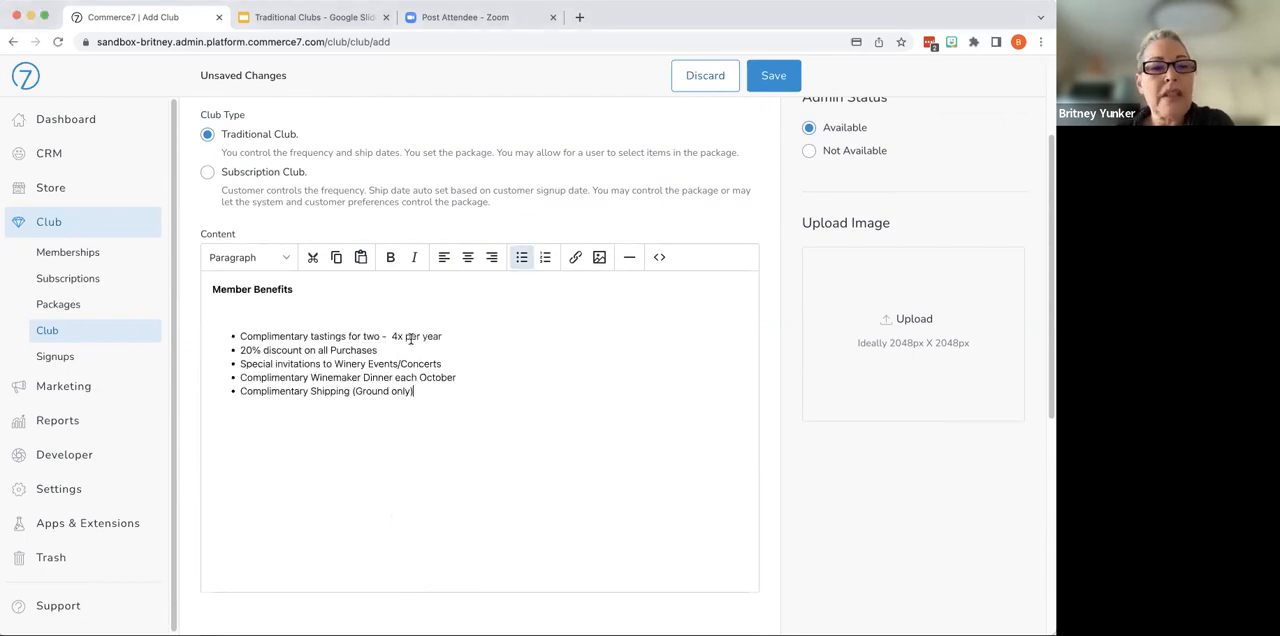
pyautogui.click(315, 305)
pyautogui.press('BackSpace')
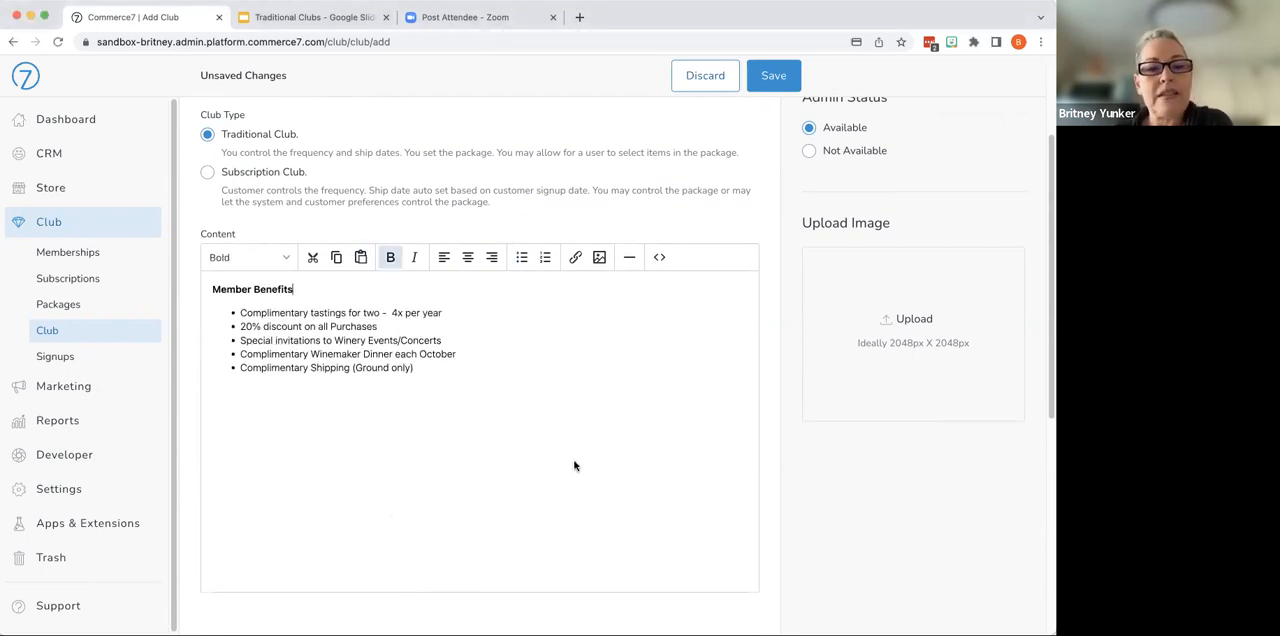
# - Review the club's email instructions, SEO link and availability settings, and add the club
pyautogui.scroll(-6, 575, 465)
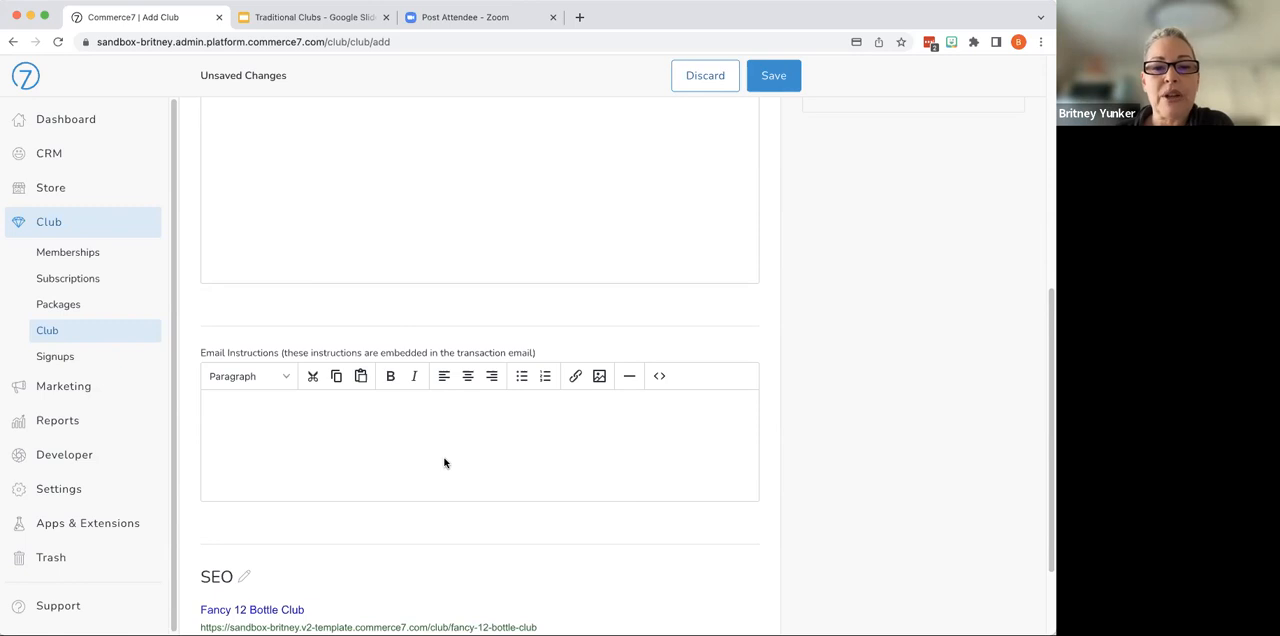
pyautogui.scroll(-3, 445, 462)
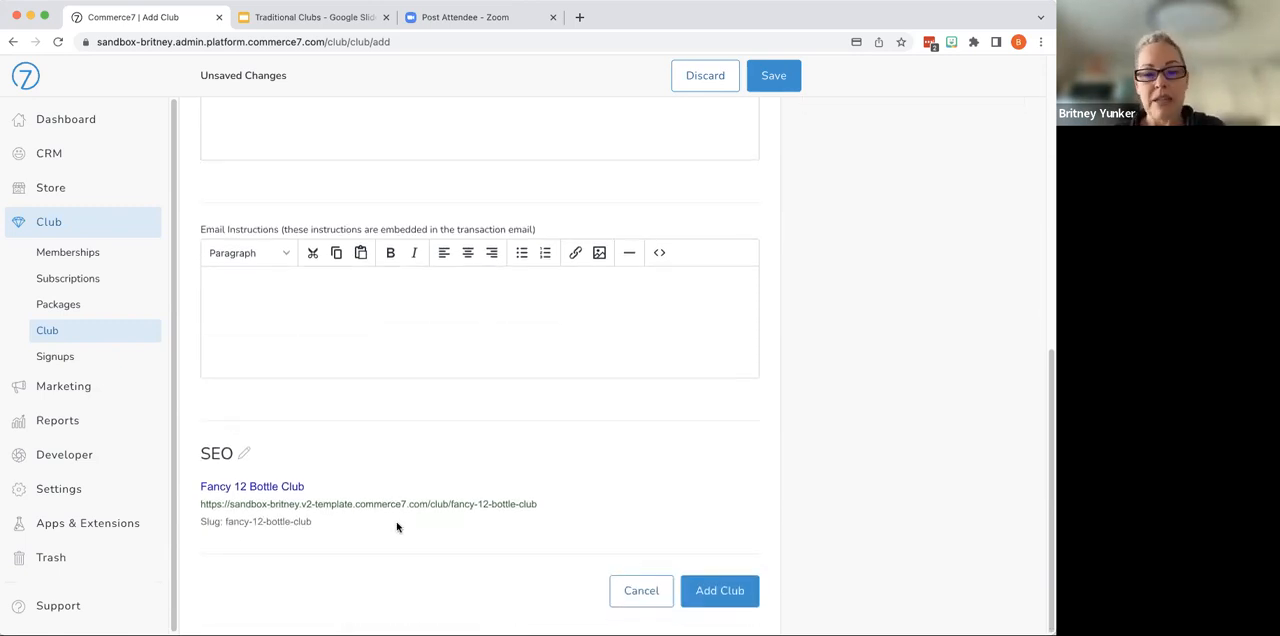
pyautogui.moveTo(537, 504); pyautogui.dragTo(216, 505)
pyautogui.moveTo(384, 478); pyautogui.dragTo(384, 478)
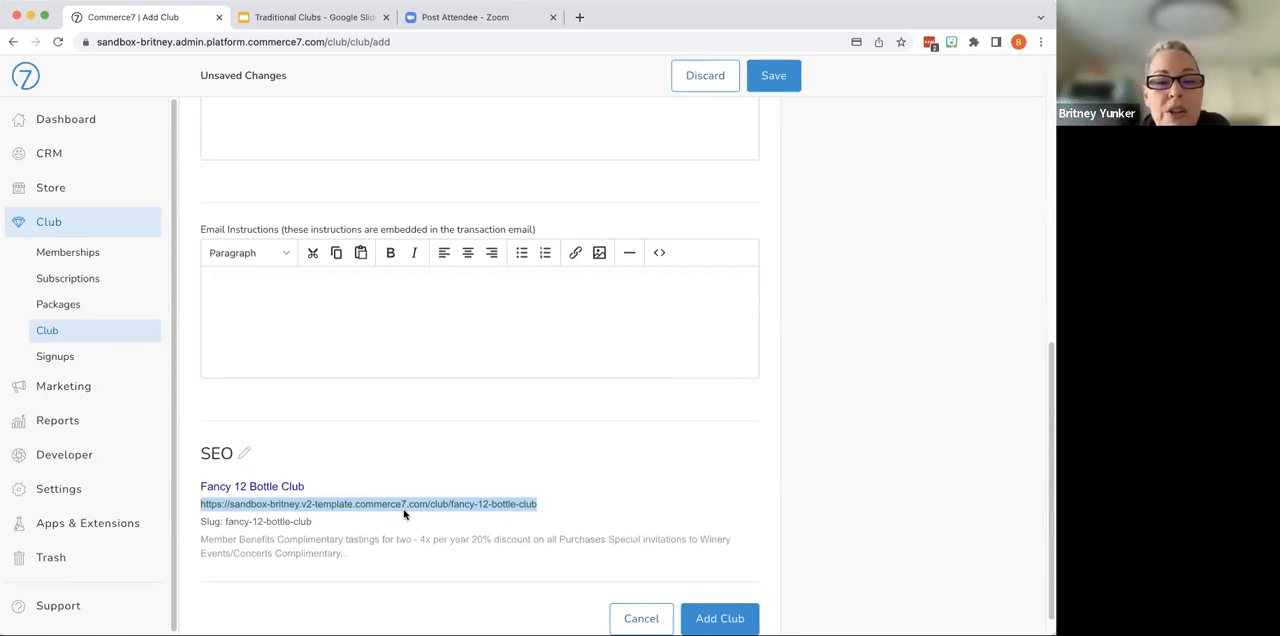
pyautogui.click(577, 513)
pyautogui.scroll(5, 621, 427)
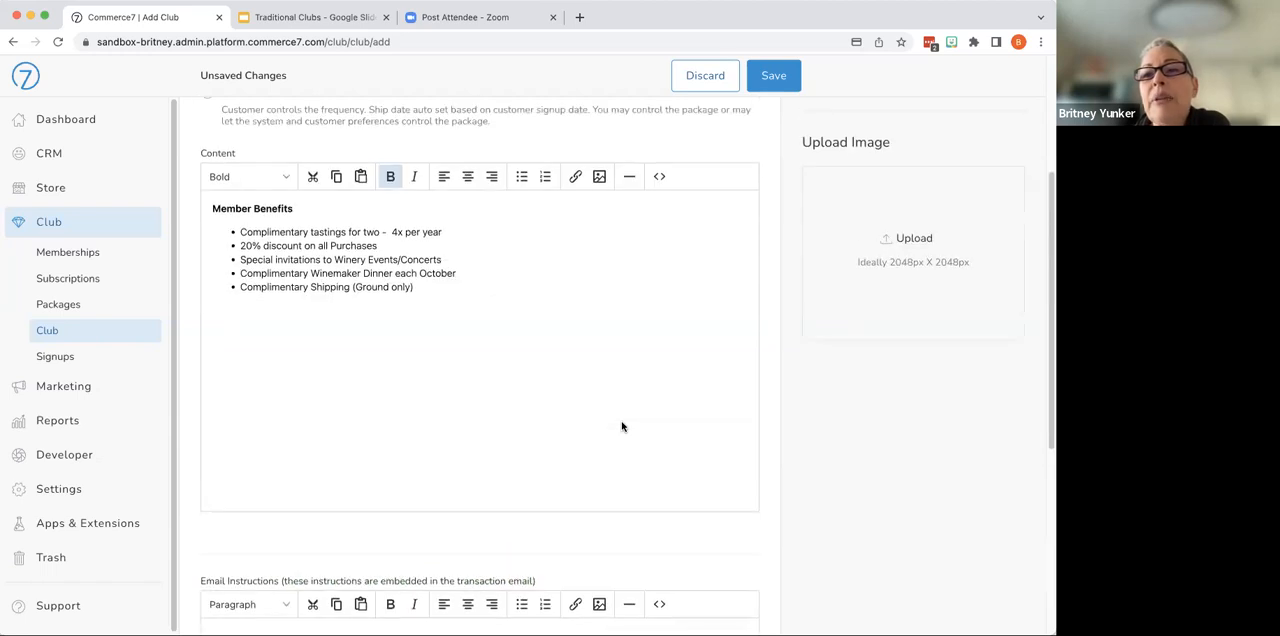
pyautogui.scroll(3, 621, 427)
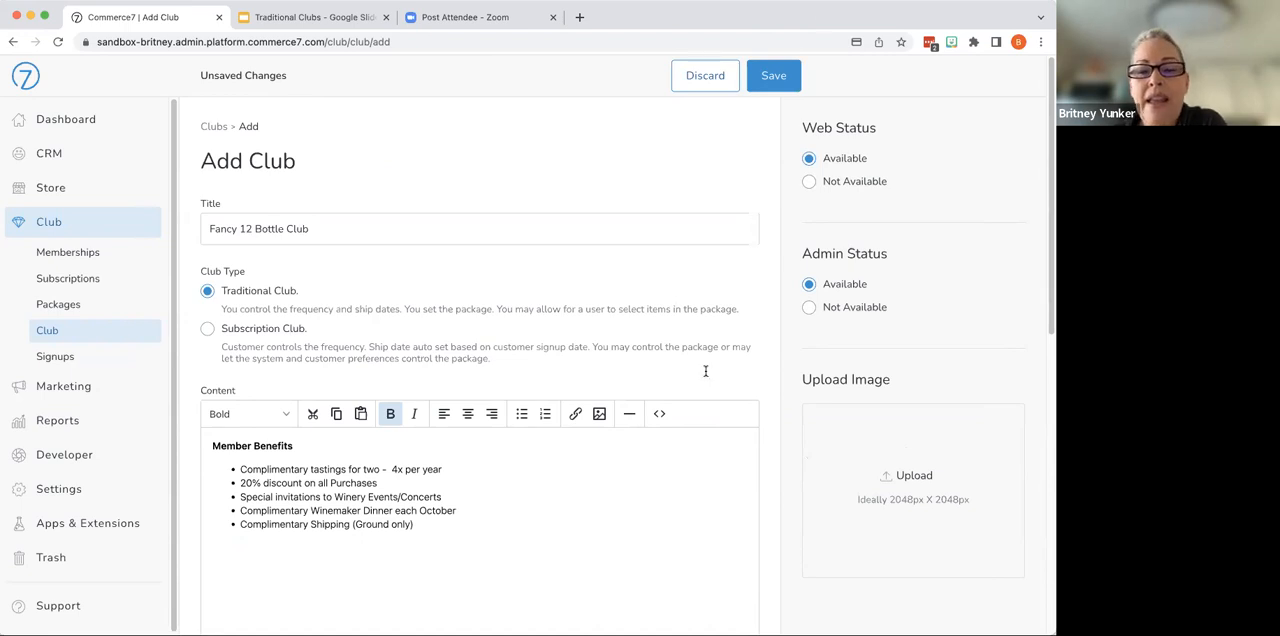
pyautogui.scroll(-10, 640, 440)
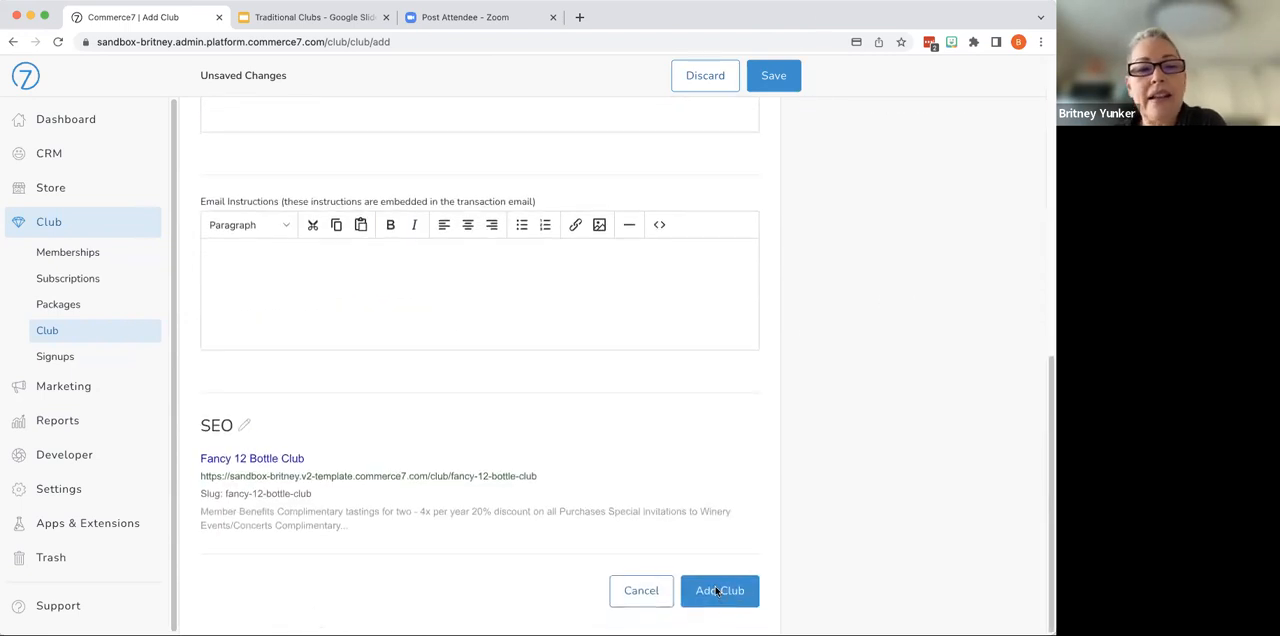
pyautogui.click(717, 591)
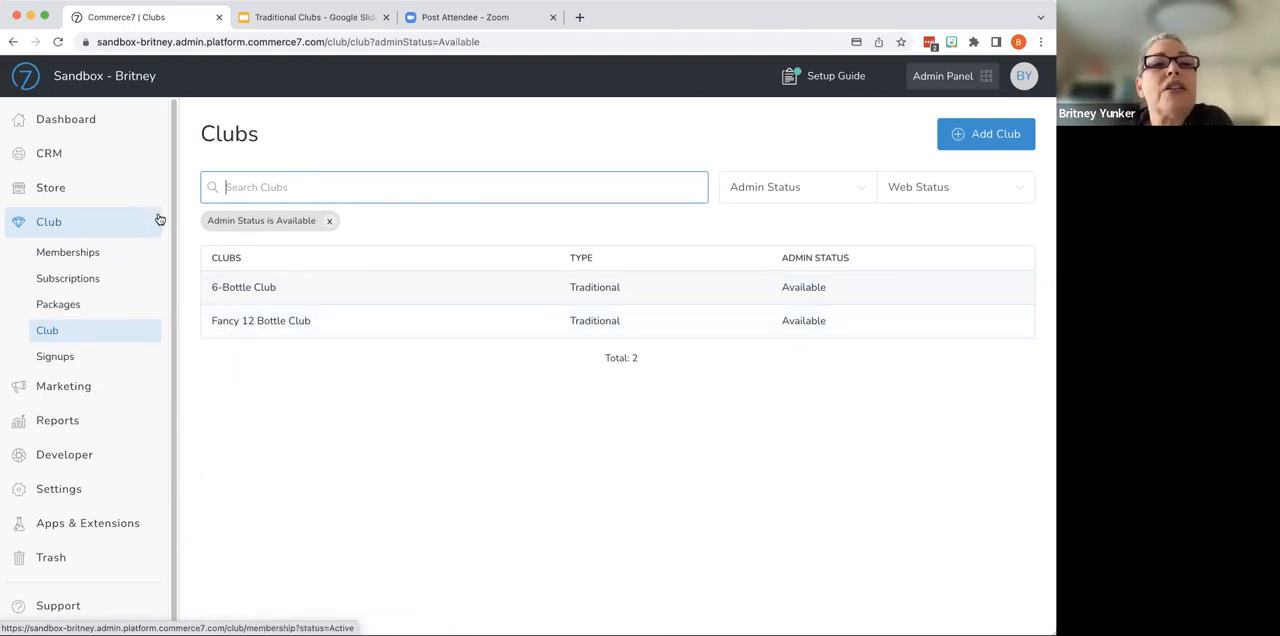
# - Open the winery storefront's Wine Club page and check the Fancy 12 Bottle Club listing
pyautogui.click(57, 83)
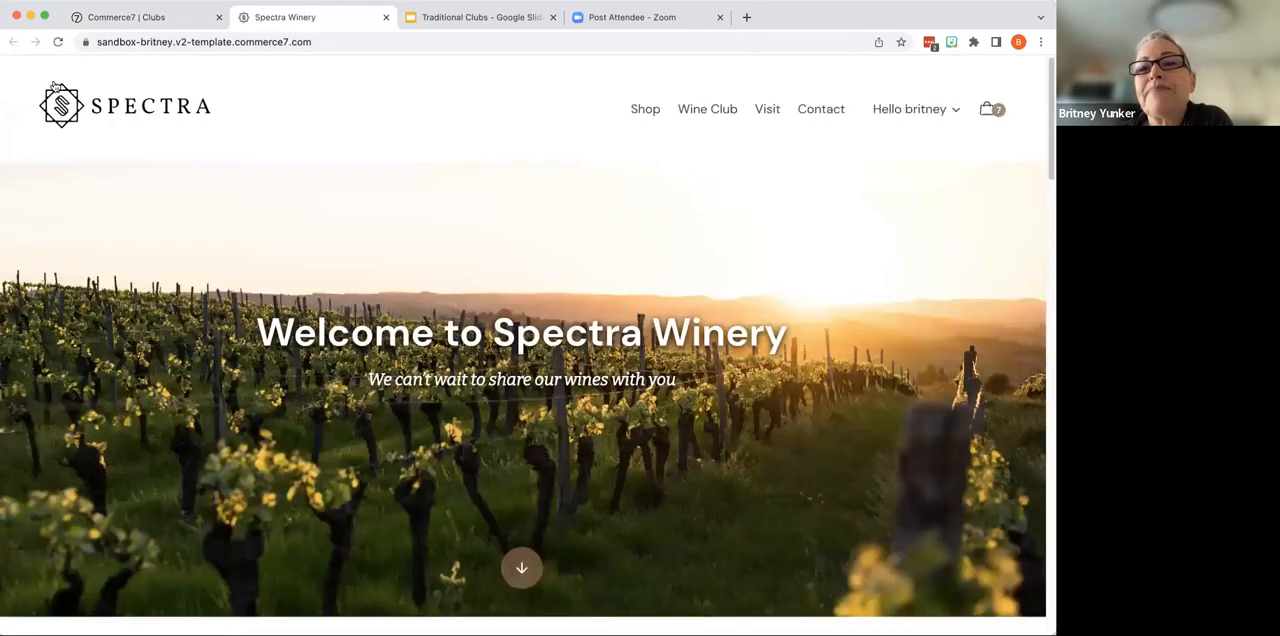
pyautogui.click(705, 112)
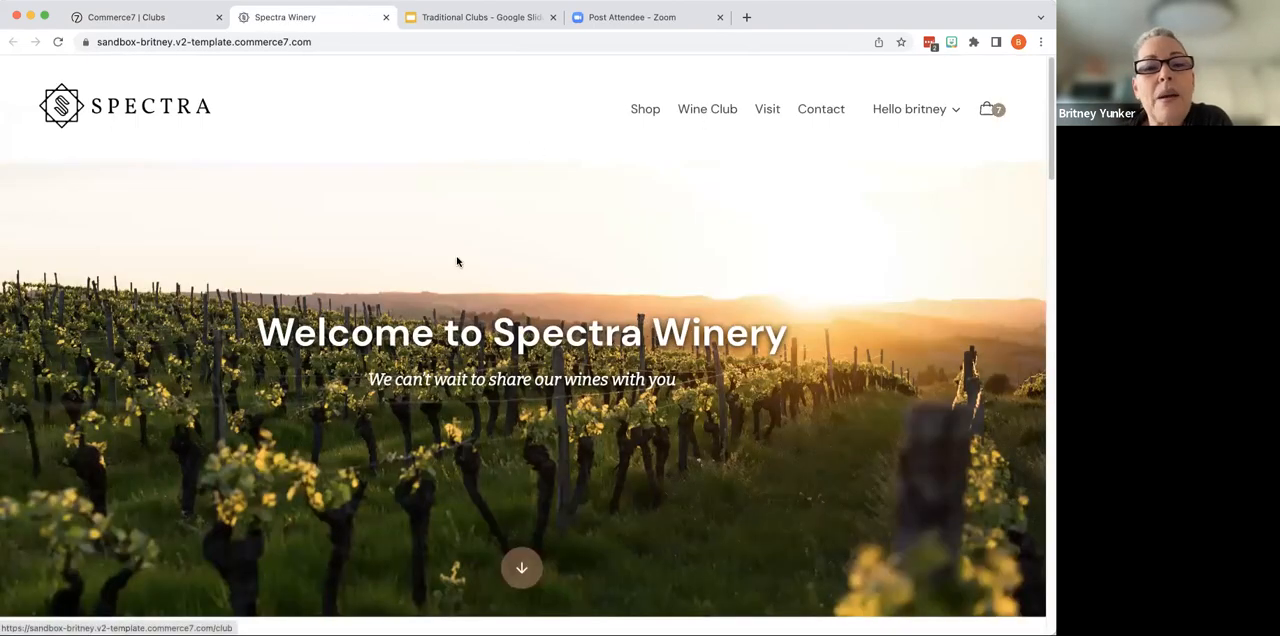
pyautogui.scroll(-5, 463, 318)
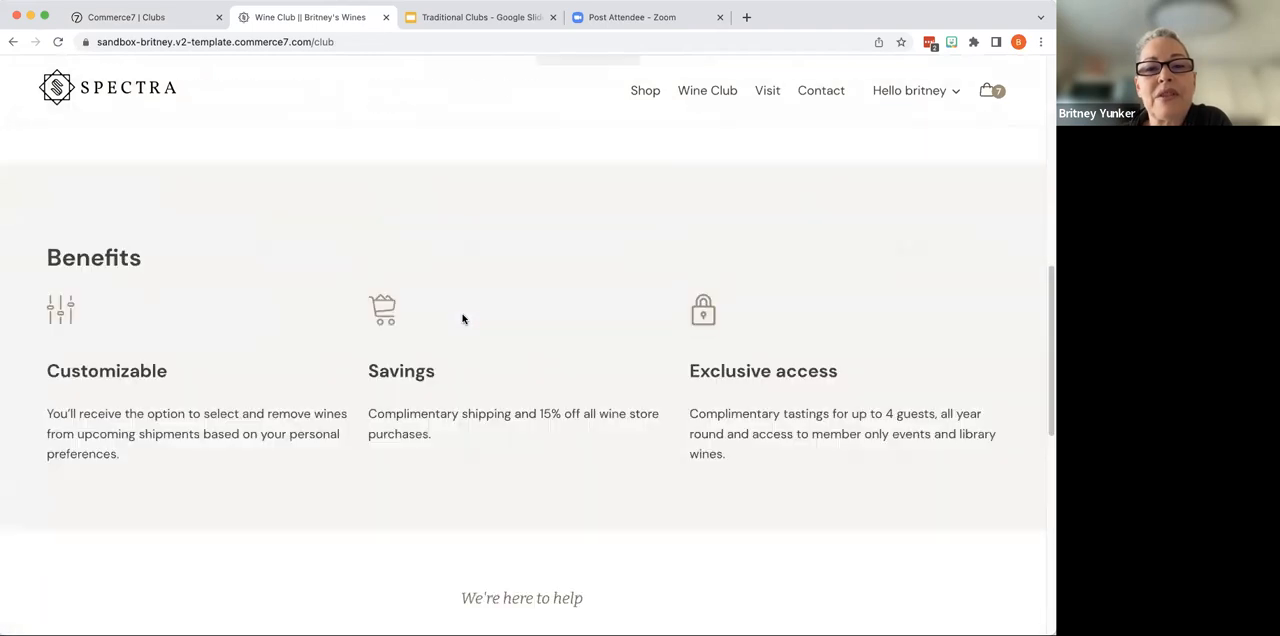
pyautogui.scroll(5, 463, 318)
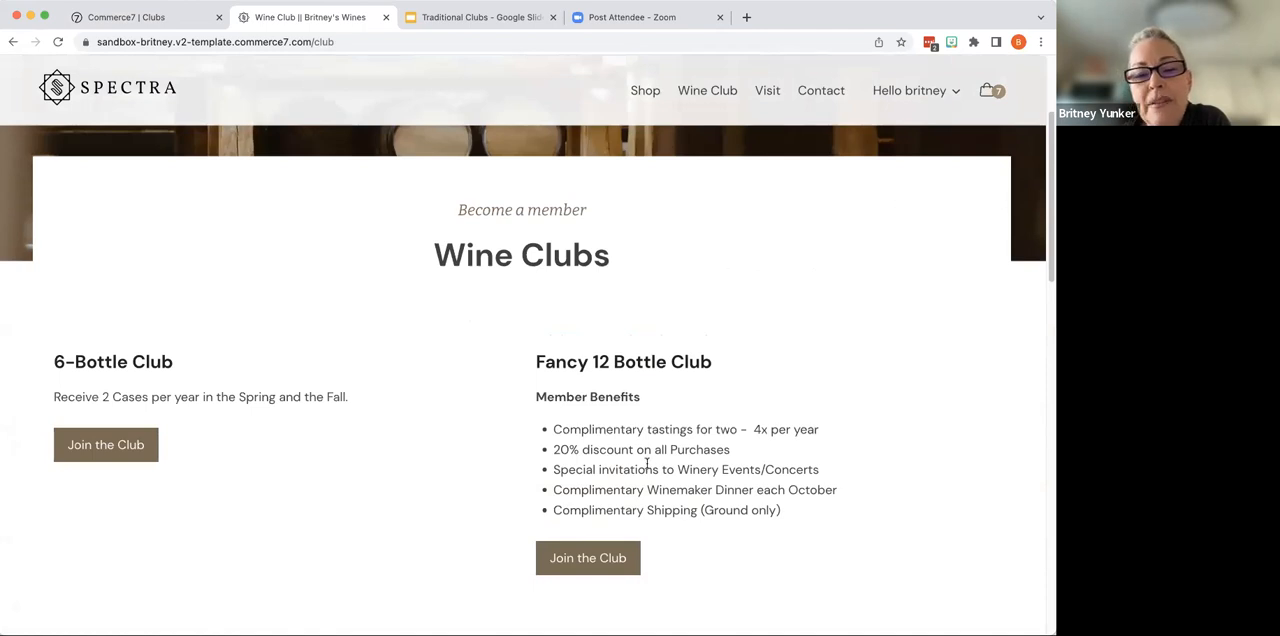
# - Join the Fancy 12 Bottle Club on the storefront, review the shipping and payment details, and complete the signup
pyautogui.click(587, 562)
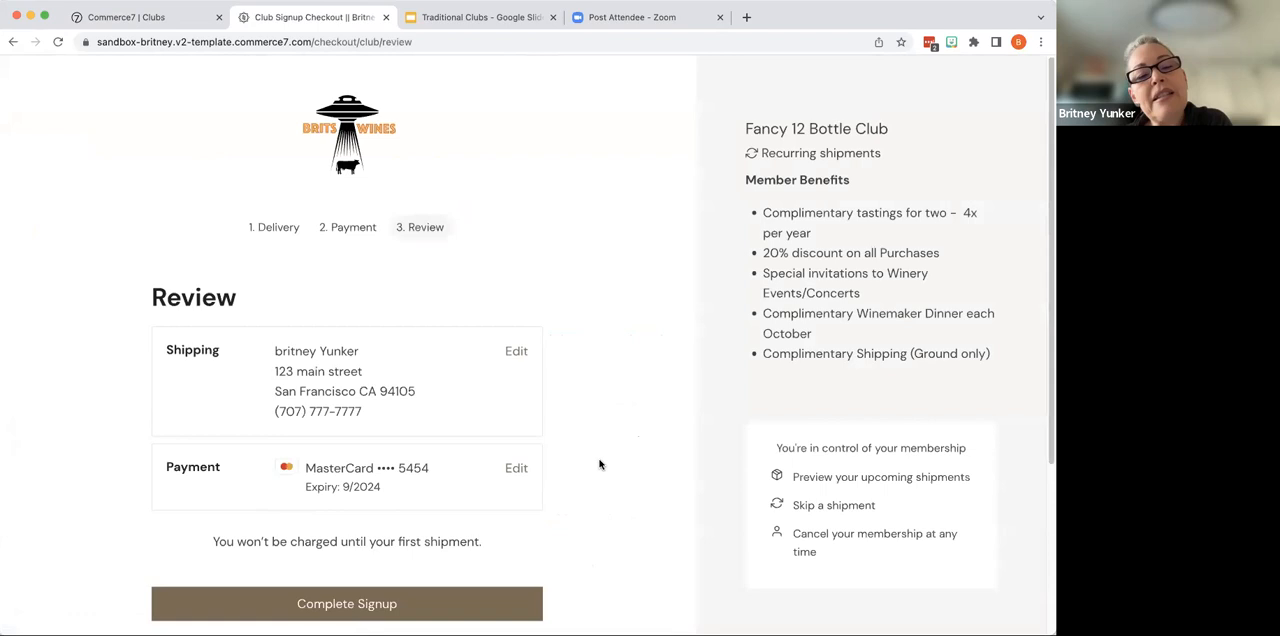
pyautogui.scroll(-1, 600, 464)
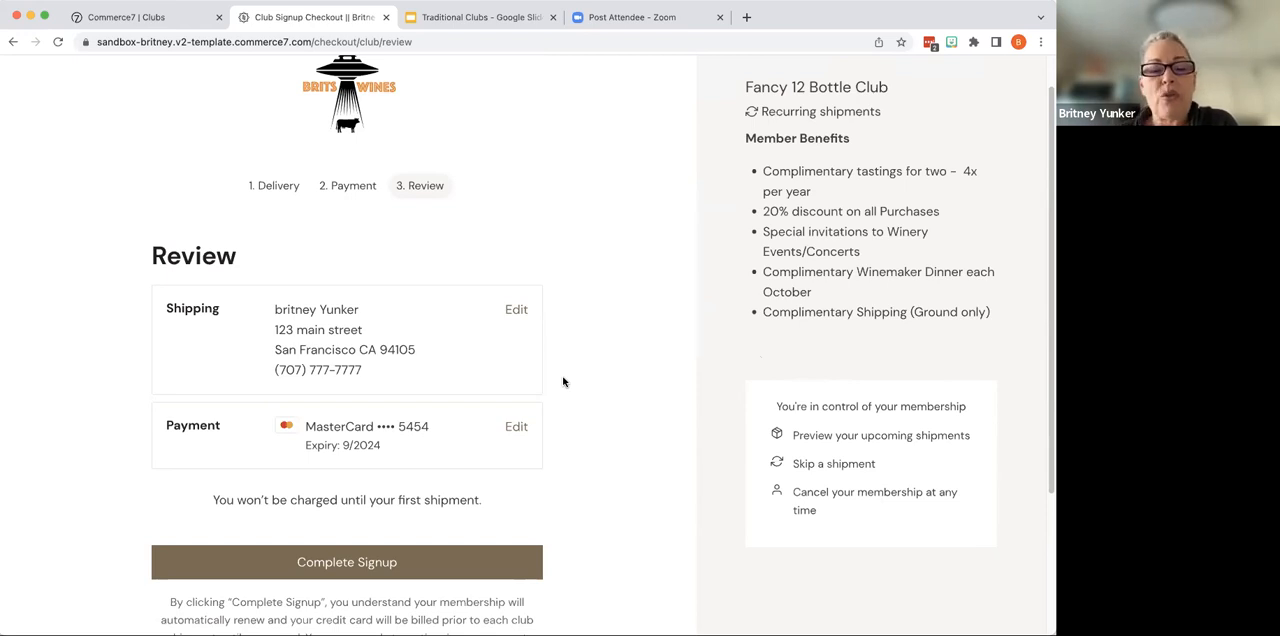
pyautogui.scroll(-1, 583, 457)
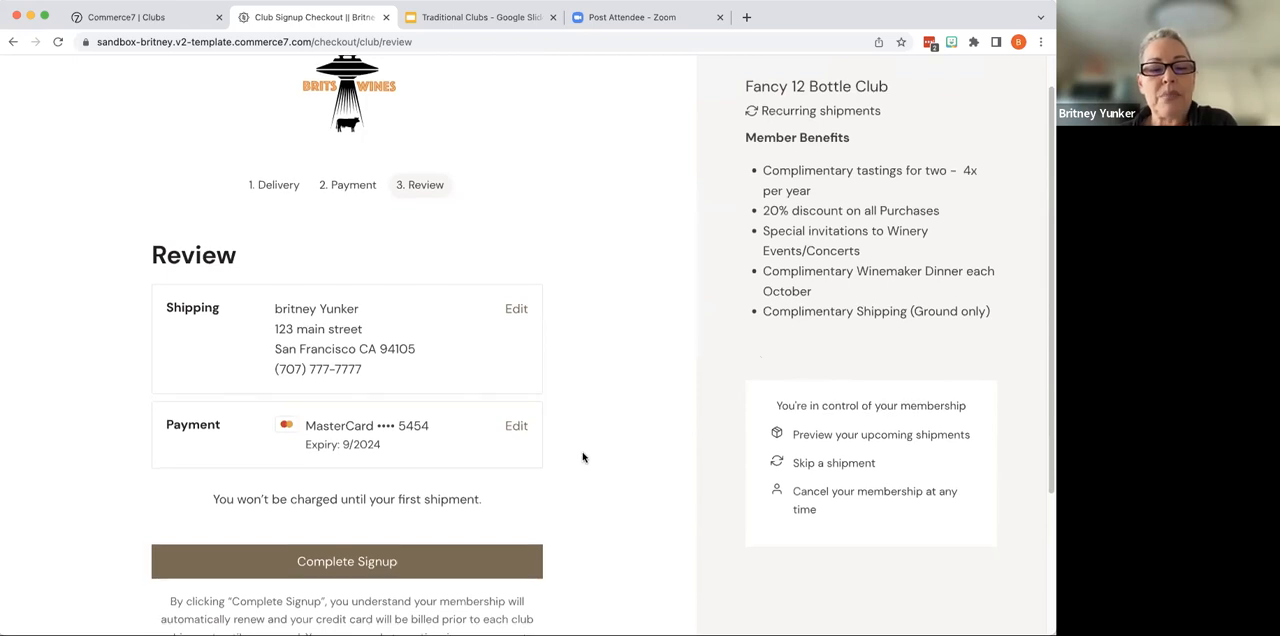
pyautogui.scroll(-3, 583, 460)
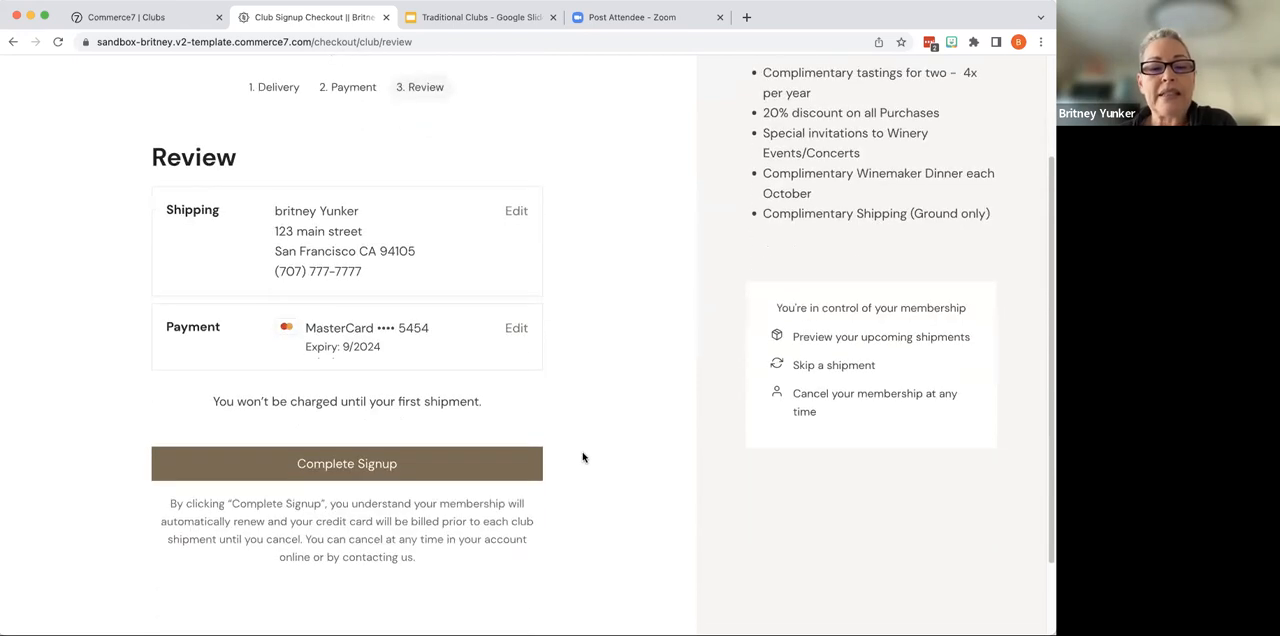
pyautogui.click(455, 456)
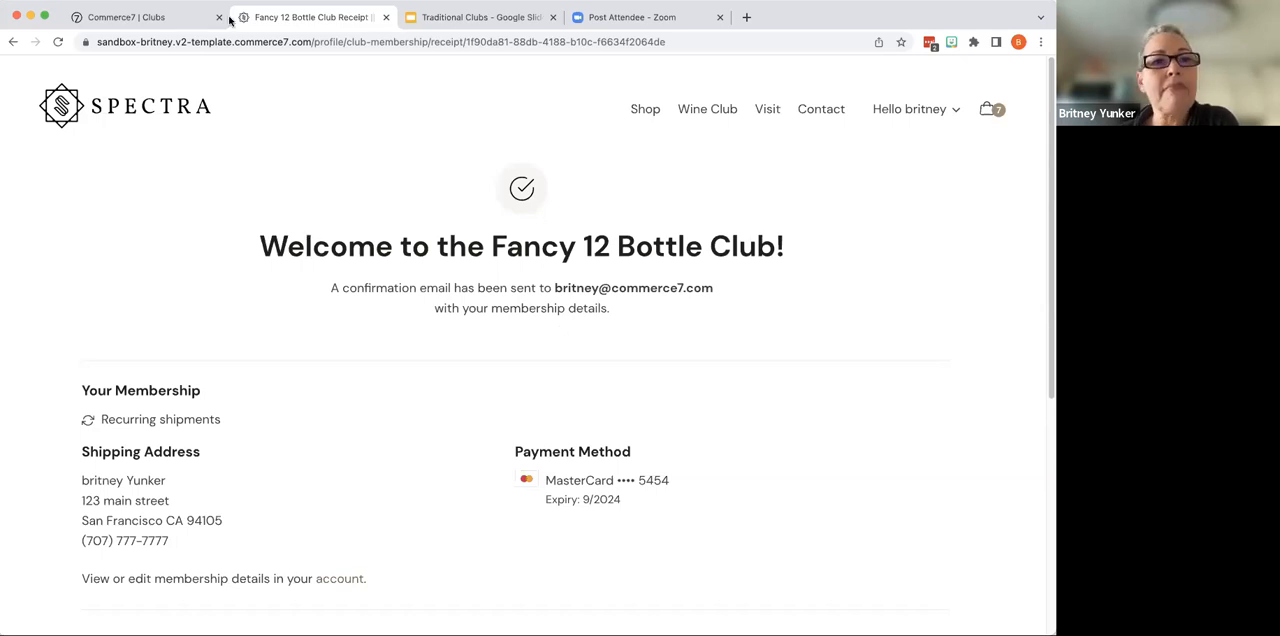
# - Return to the Commerce7 admin and open the club memberships in the profile of the second customer listed
pyautogui.click(145, 17)
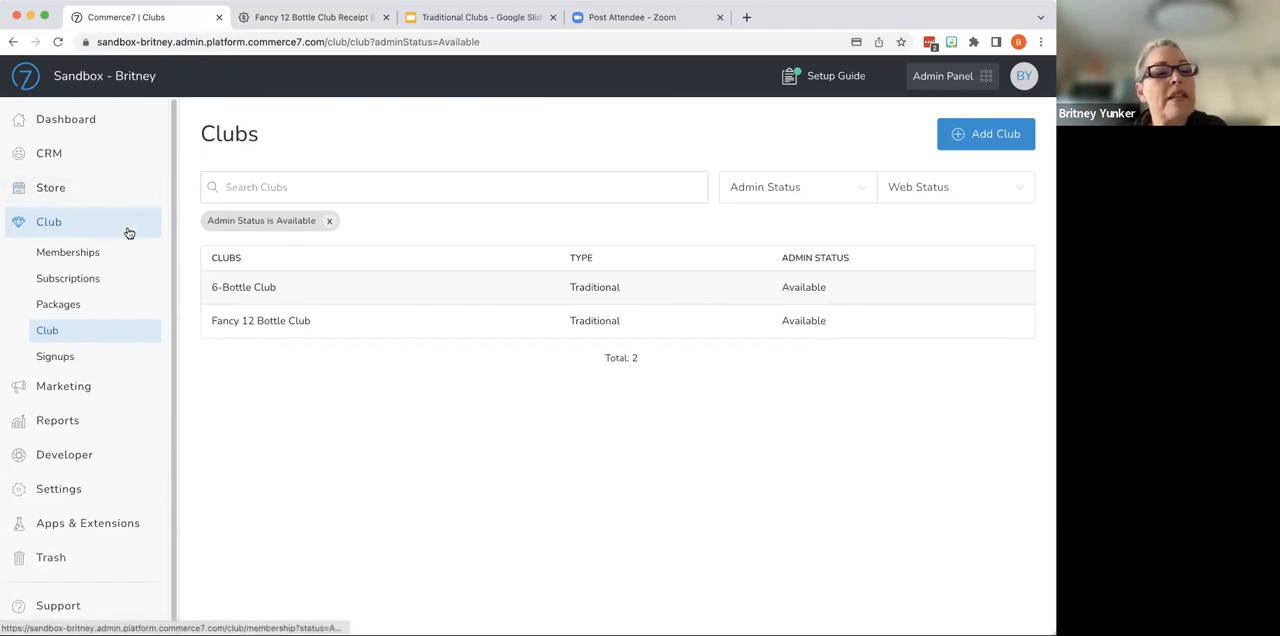
pyautogui.click(104, 163)
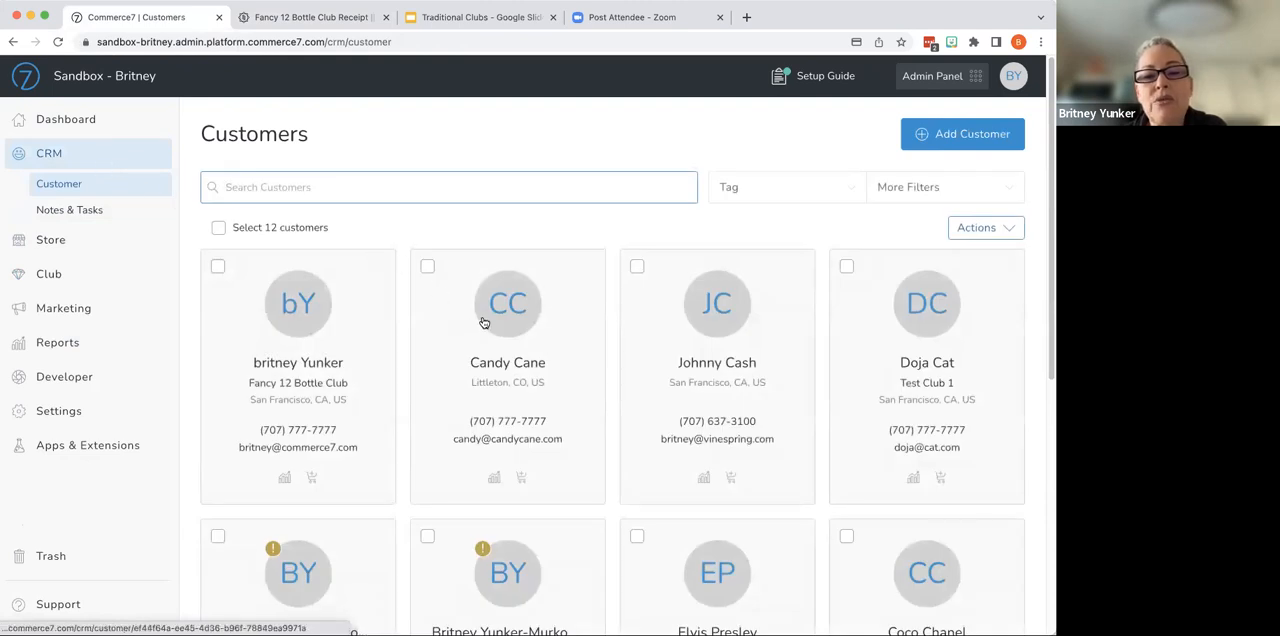
pyautogui.click(484, 324)
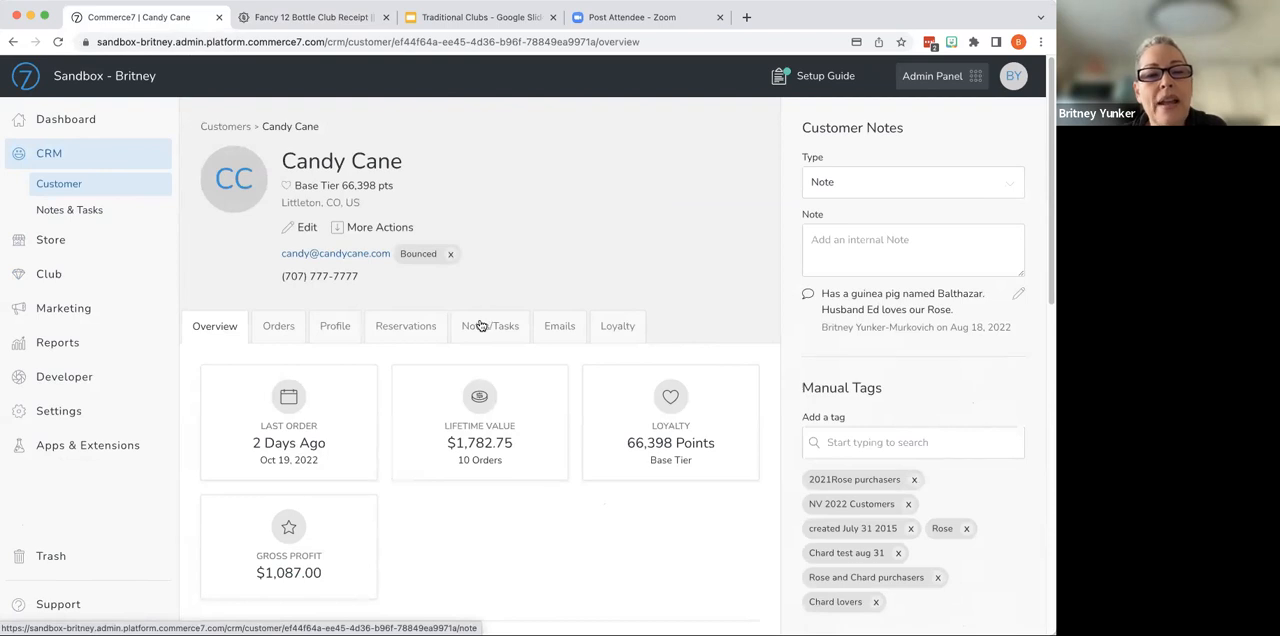
pyautogui.click(346, 330)
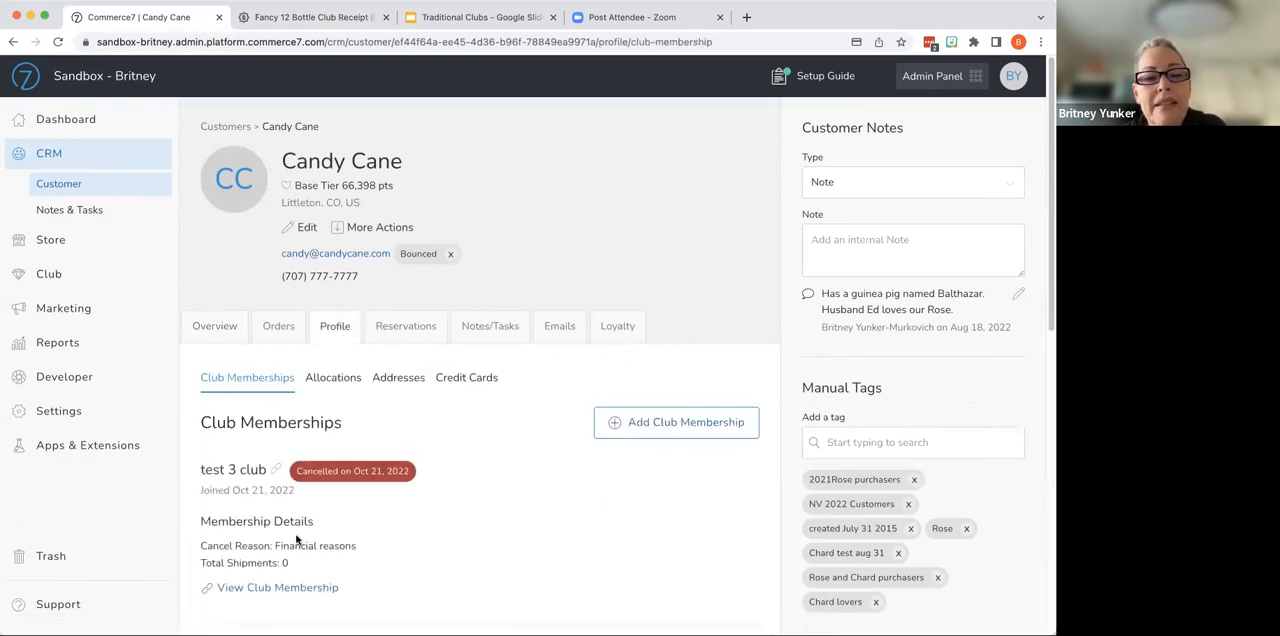
pyautogui.scroll(-5, 451, 495)
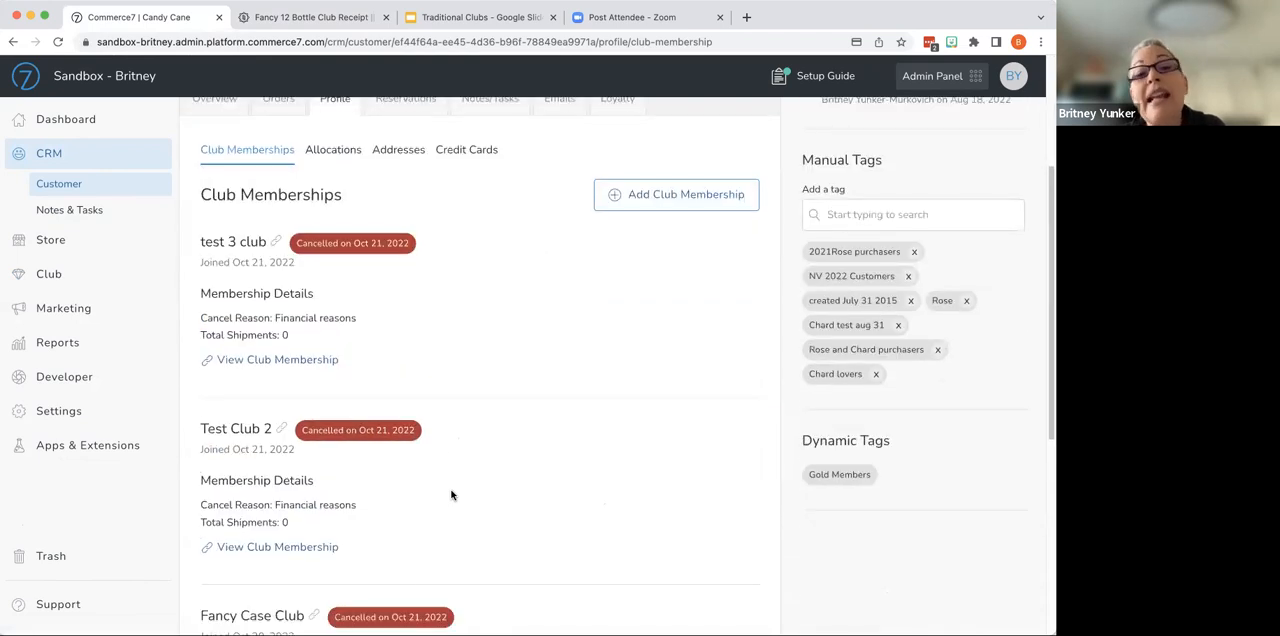
pyautogui.scroll(5, 451, 495)
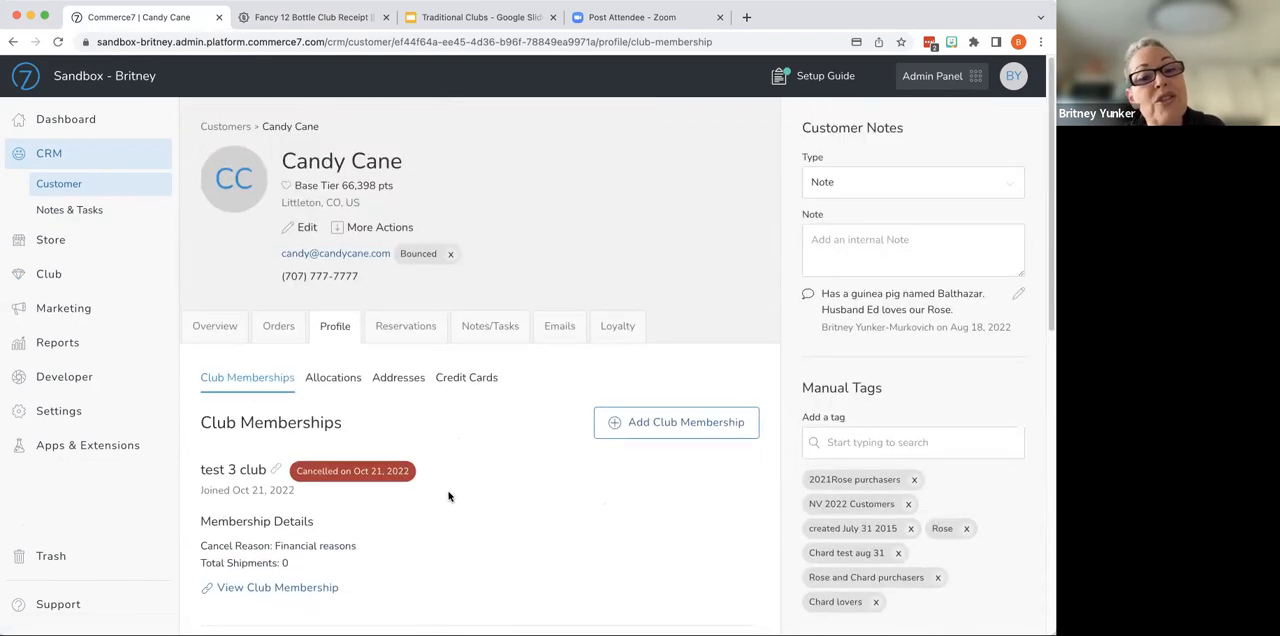
# - Start a new club membership for this customer and choose Fancy 12 Bottle Club
pyautogui.click(674, 430)
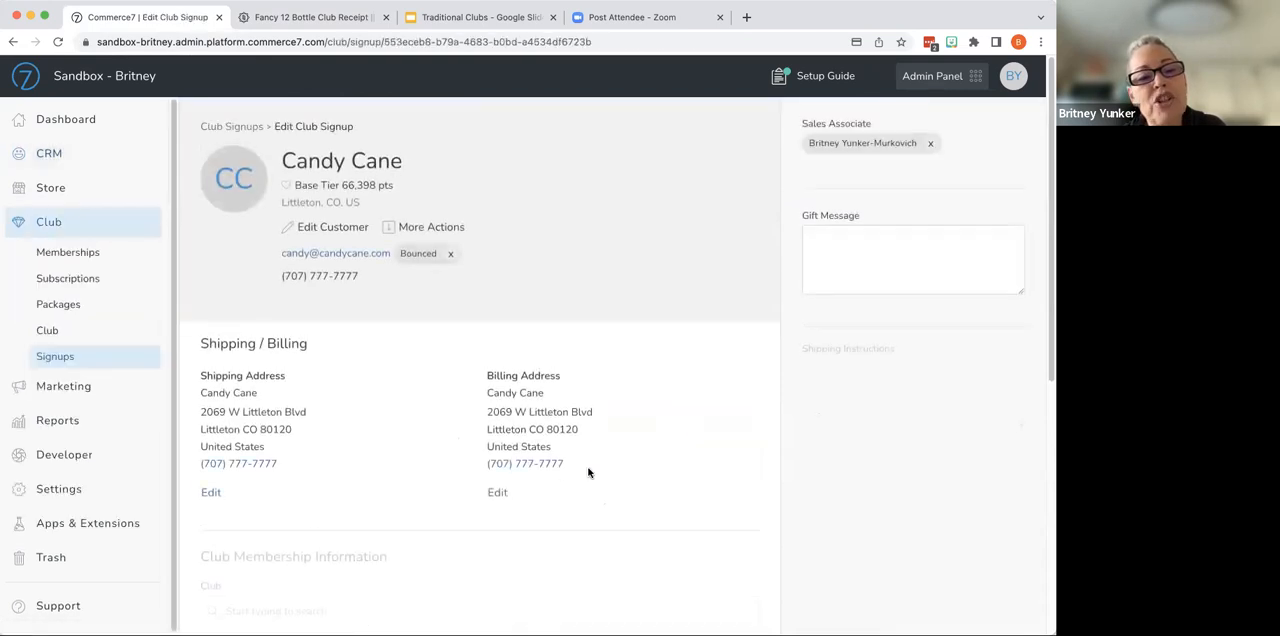
pyautogui.scroll(-6, 357, 430)
pyautogui.click(350, 401)
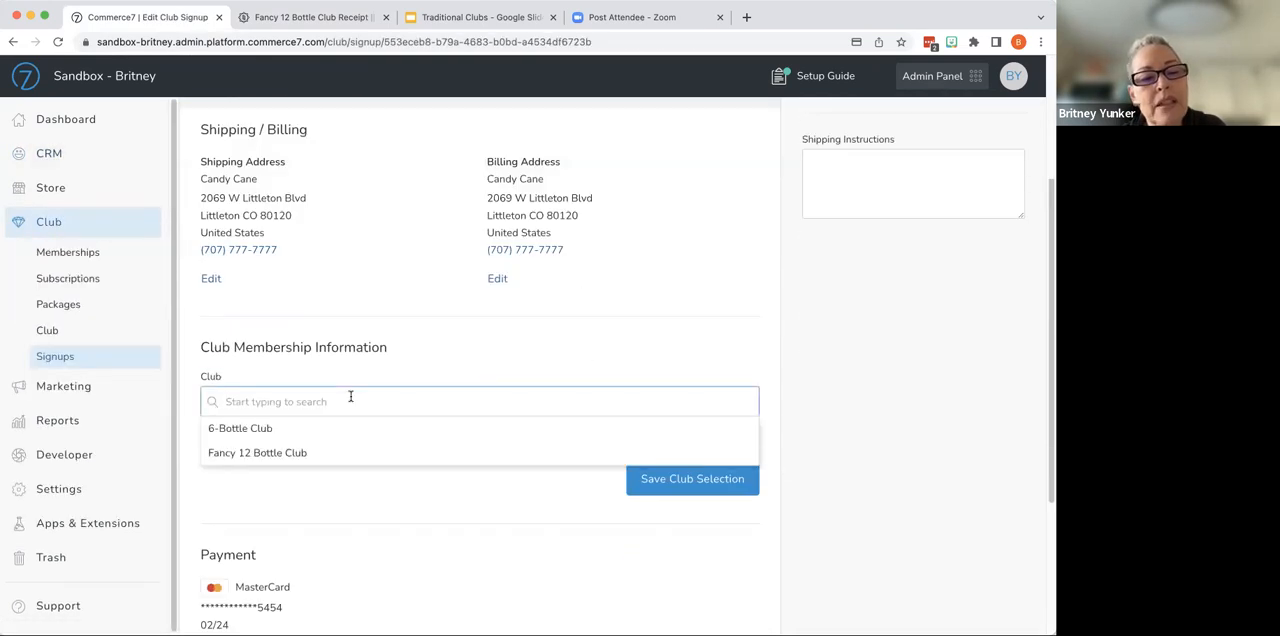
pyautogui.click(323, 453)
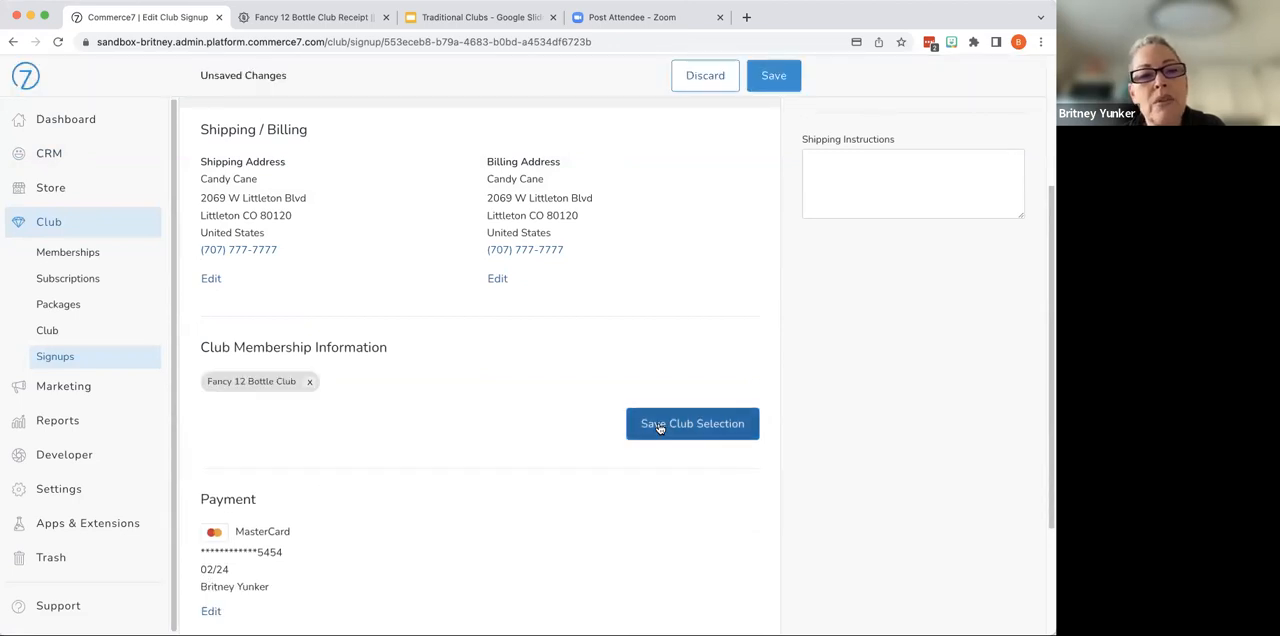
# - Change the signup's shipping address to a pickup location
pyautogui.click(210, 280)
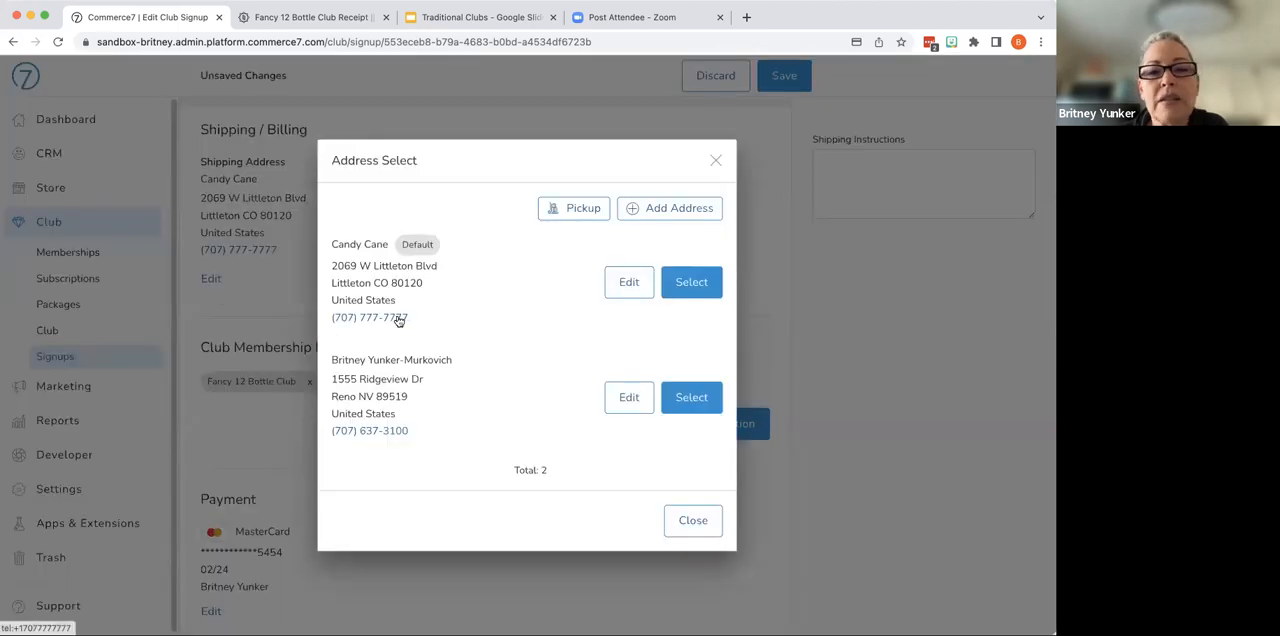
pyautogui.click(571, 212)
pyautogui.click(666, 415)
pyautogui.scroll(-3, 445, 453)
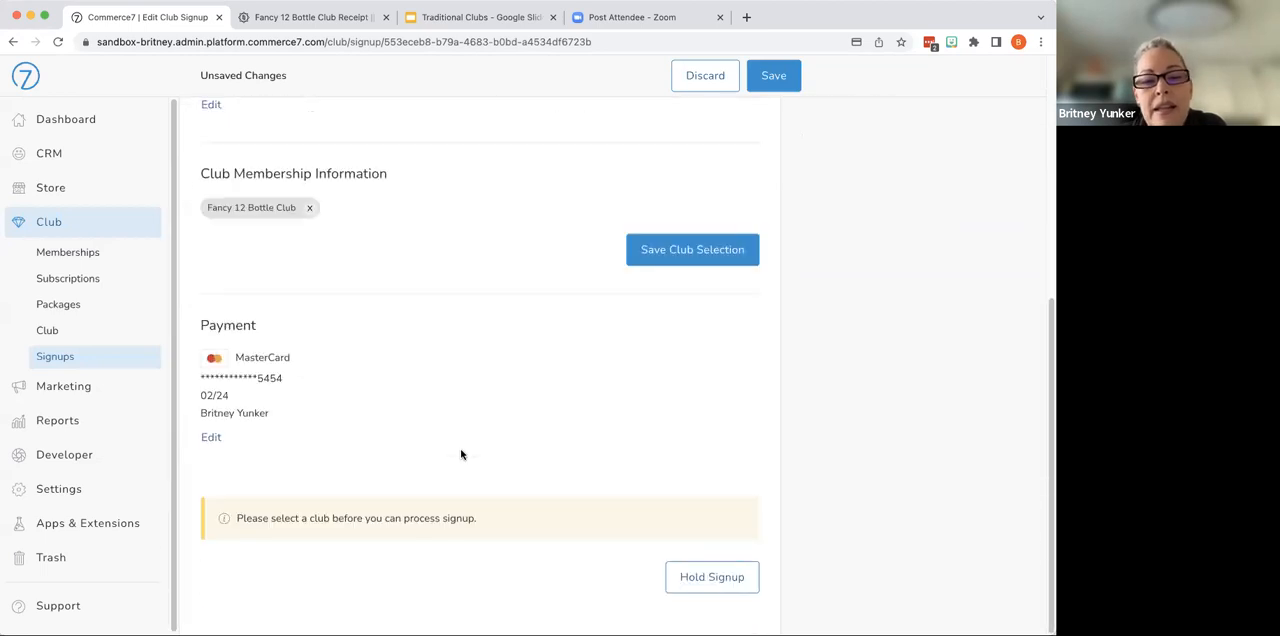
# - Save the Fancy 12 Bottle Club selection on the signup and process the club signup
pyautogui.scroll(3, 461, 454)
pyautogui.click(645, 466)
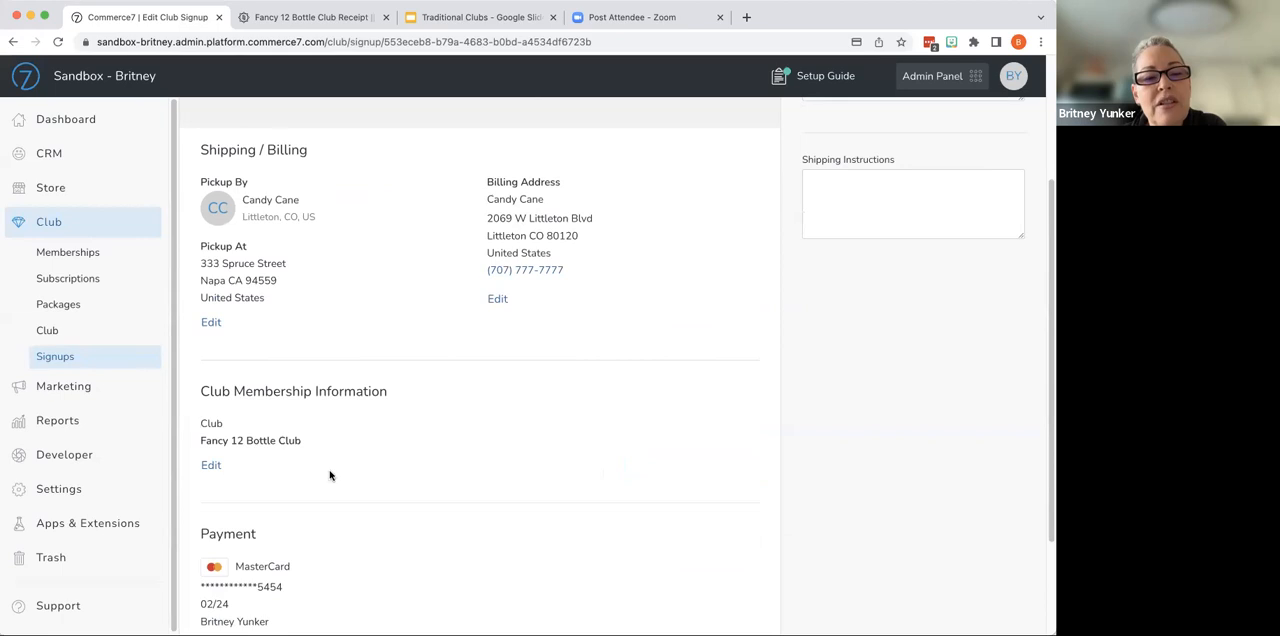
pyautogui.scroll(-3, 391, 479)
pyautogui.click(699, 577)
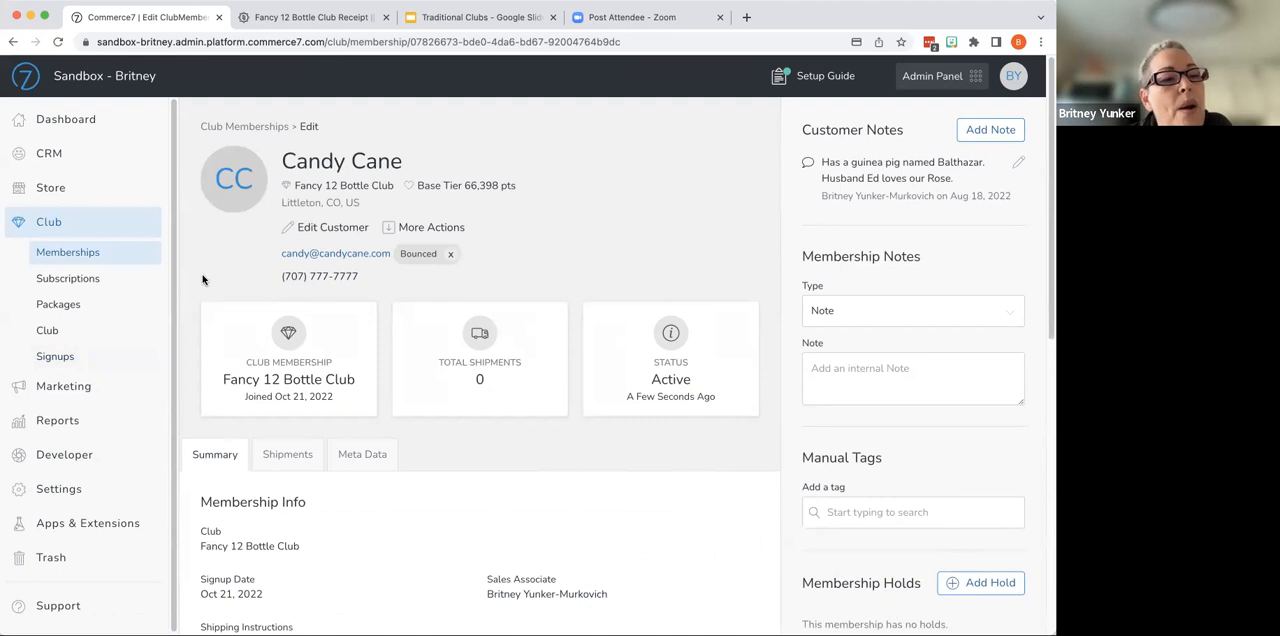
# - Open the club memberships list and look through its club filter, additional filters and available bulk actions
pyautogui.click(97, 256)
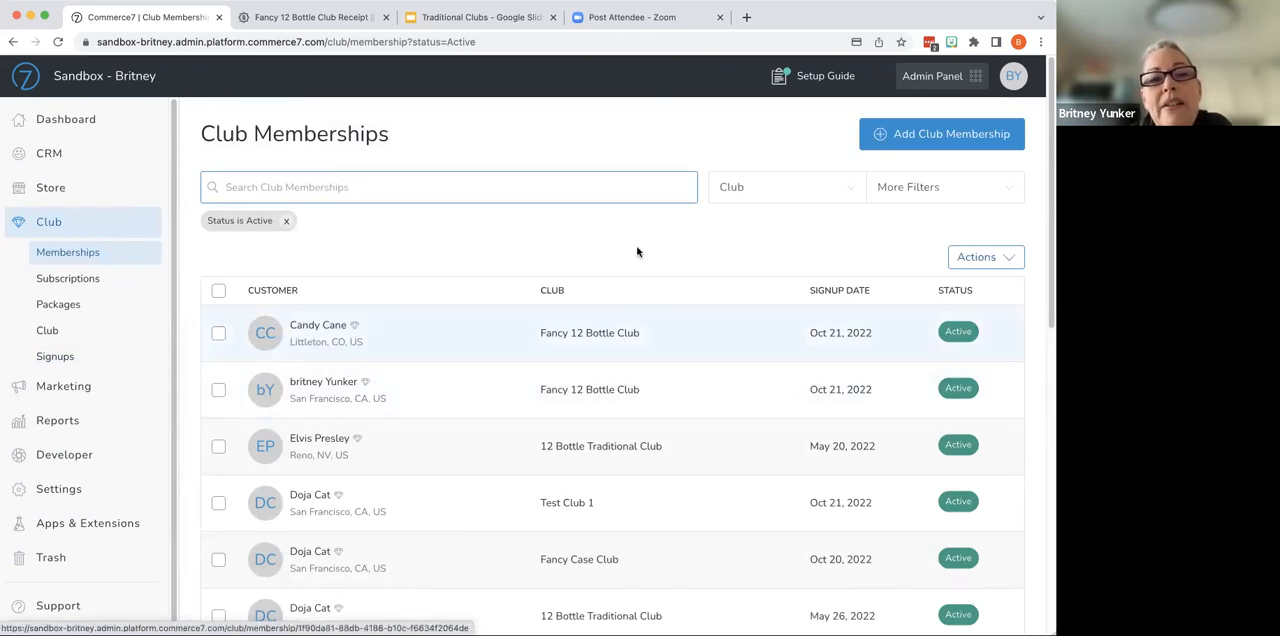
pyautogui.click(812, 194)
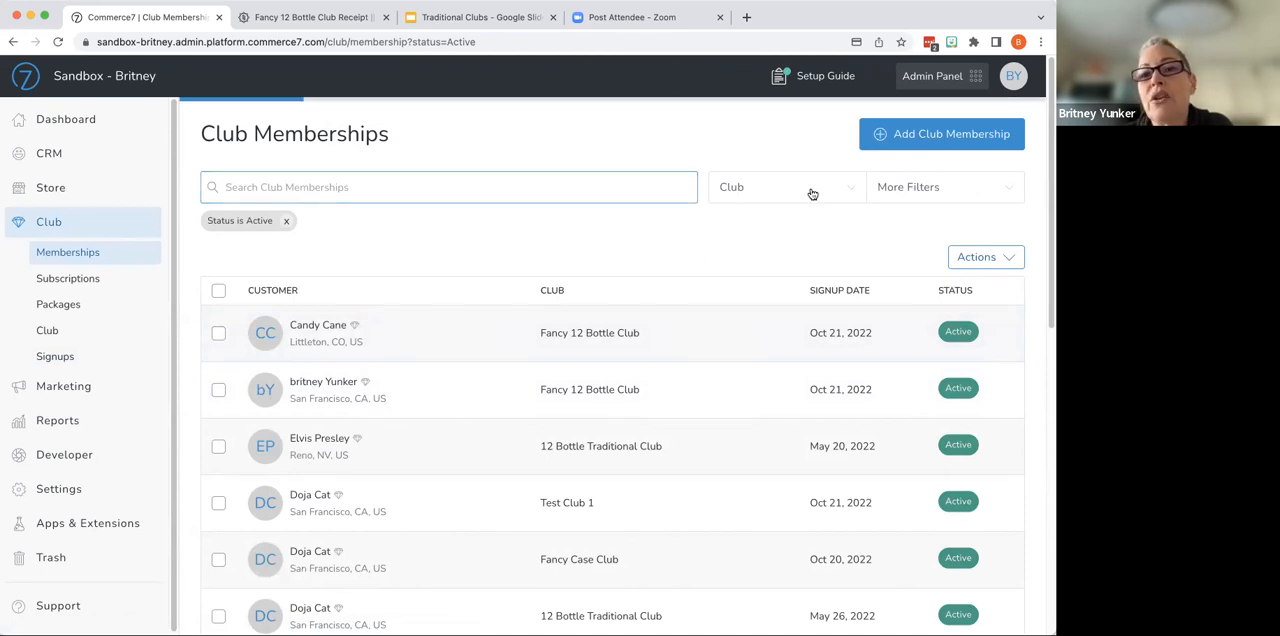
pyautogui.click(646, 249)
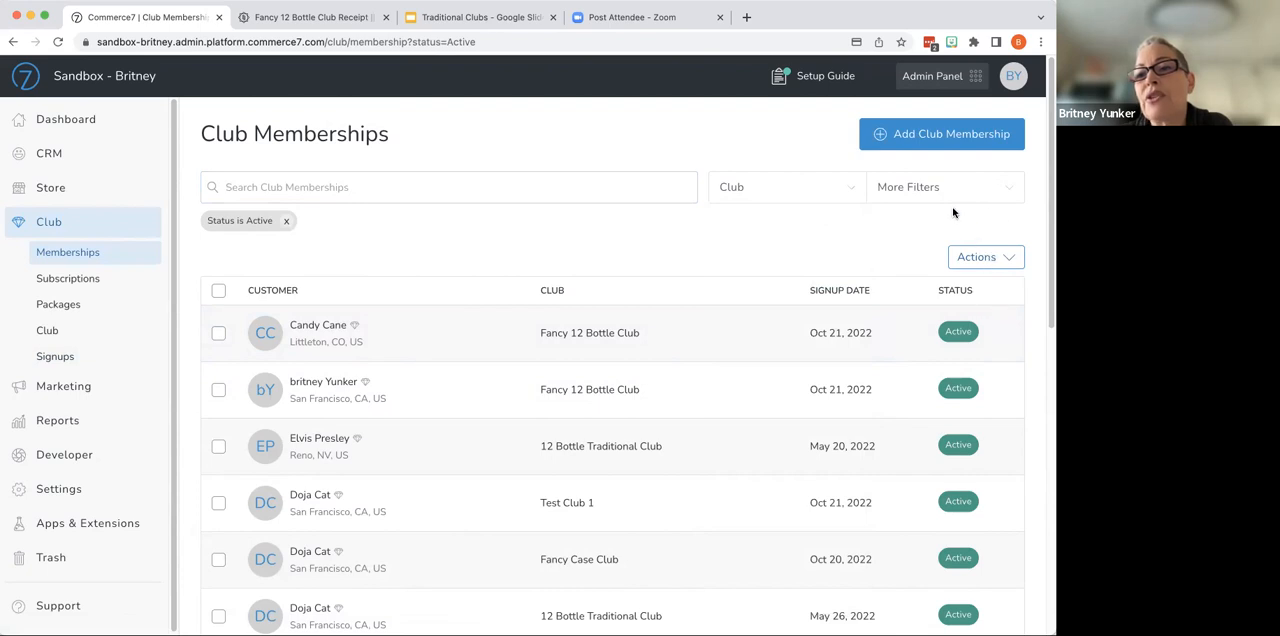
pyautogui.click(941, 199)
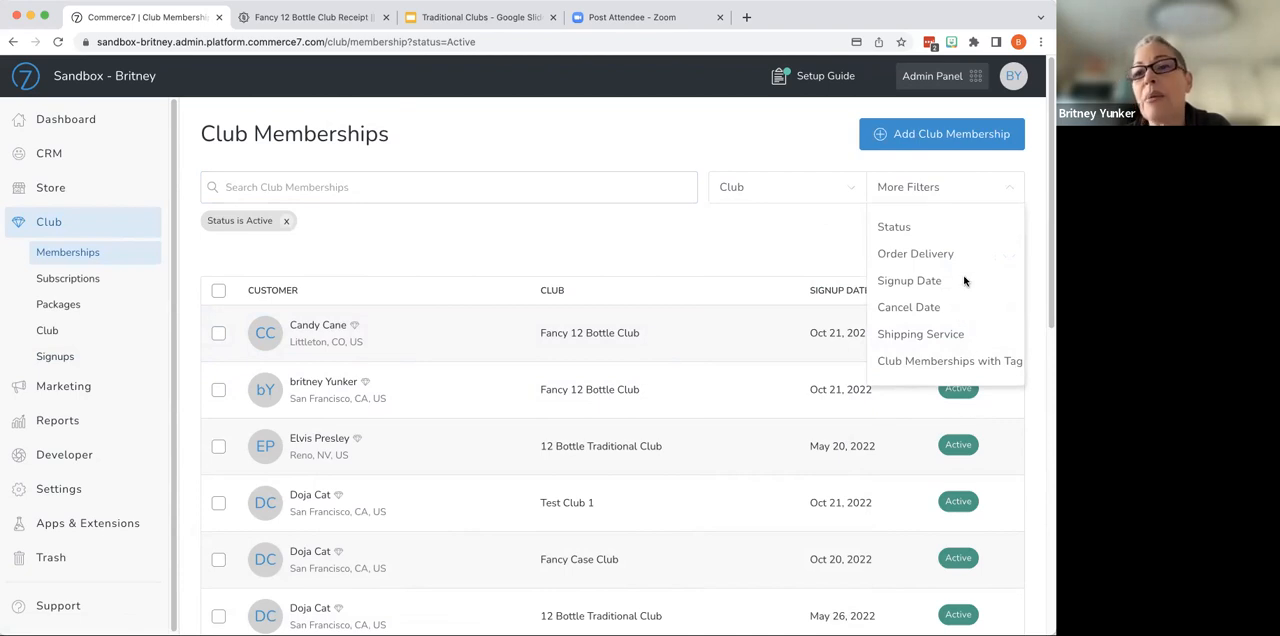
pyautogui.click(829, 254)
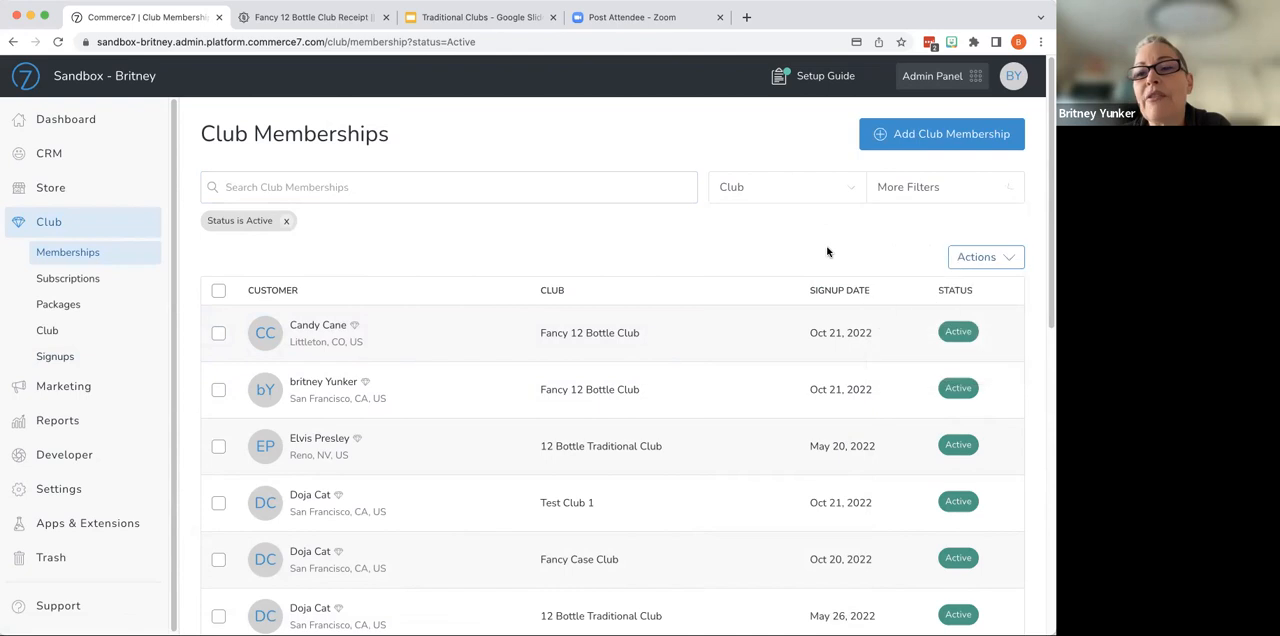
pyautogui.click(977, 259)
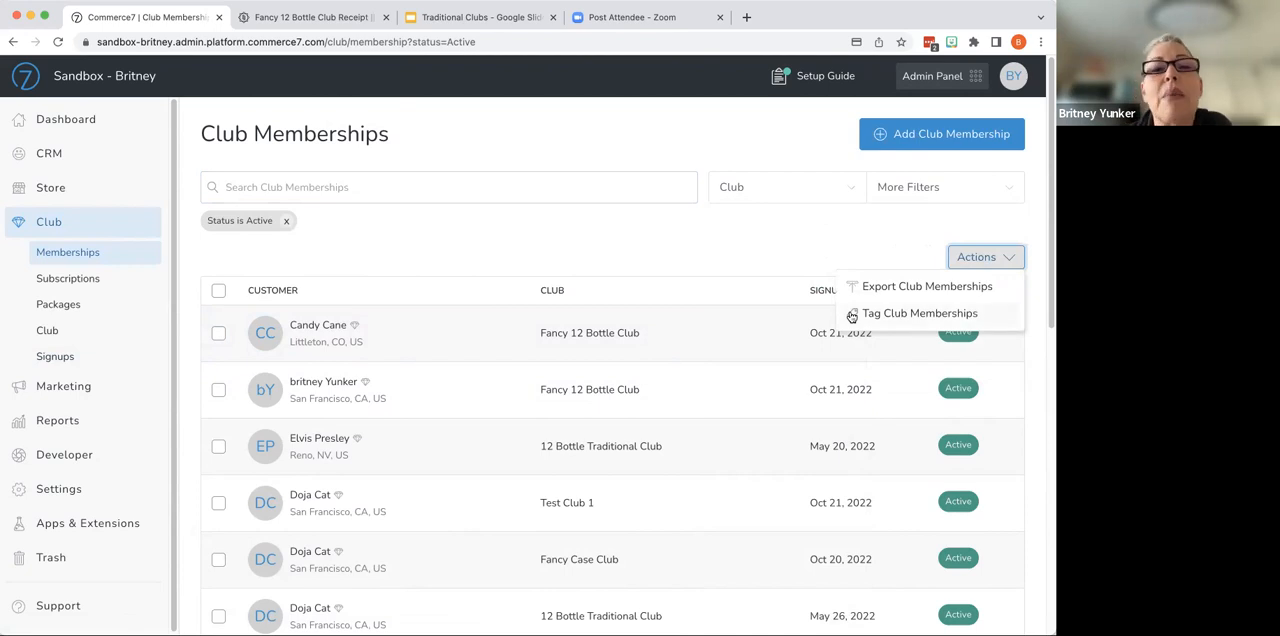
pyautogui.click(572, 245)
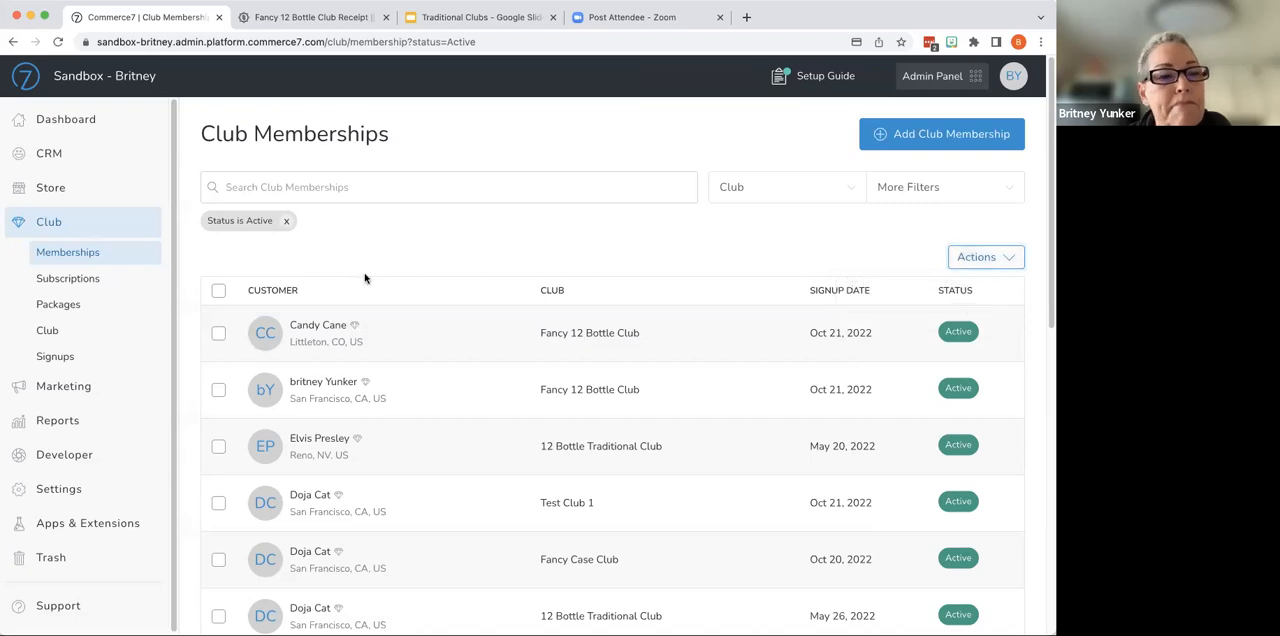
# - Start a new traditional club package titled Fall 2022 and assign it to Fancy 12 Bottle Club
pyautogui.click(73, 310)
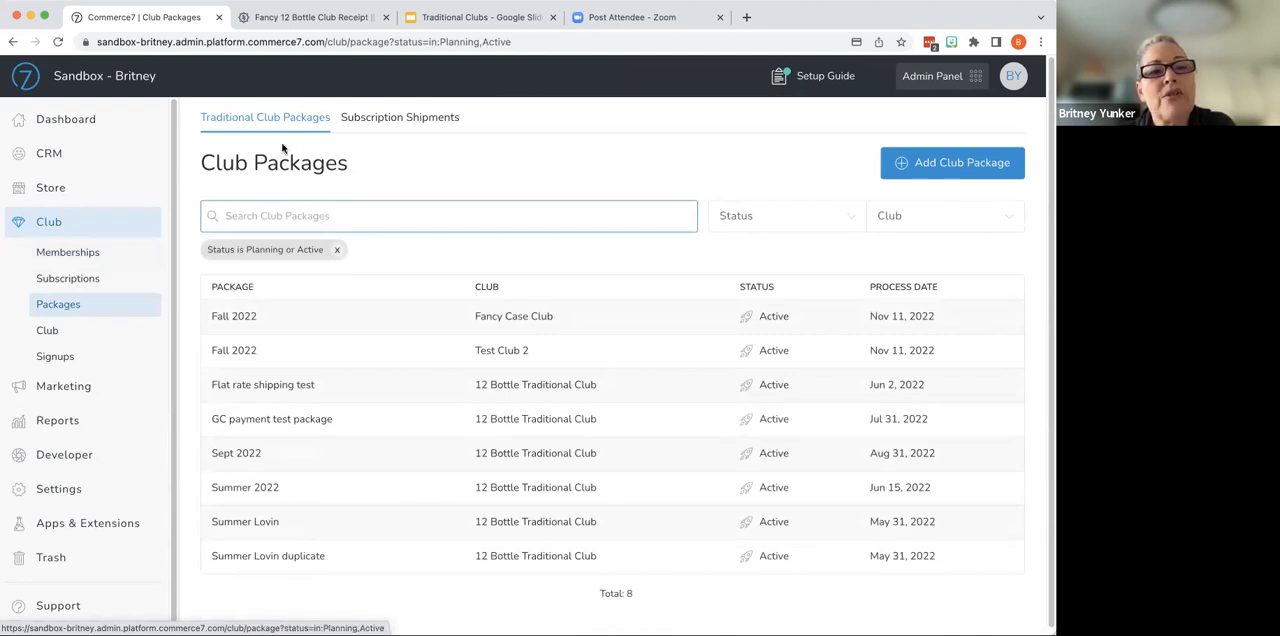
pyautogui.click(948, 165)
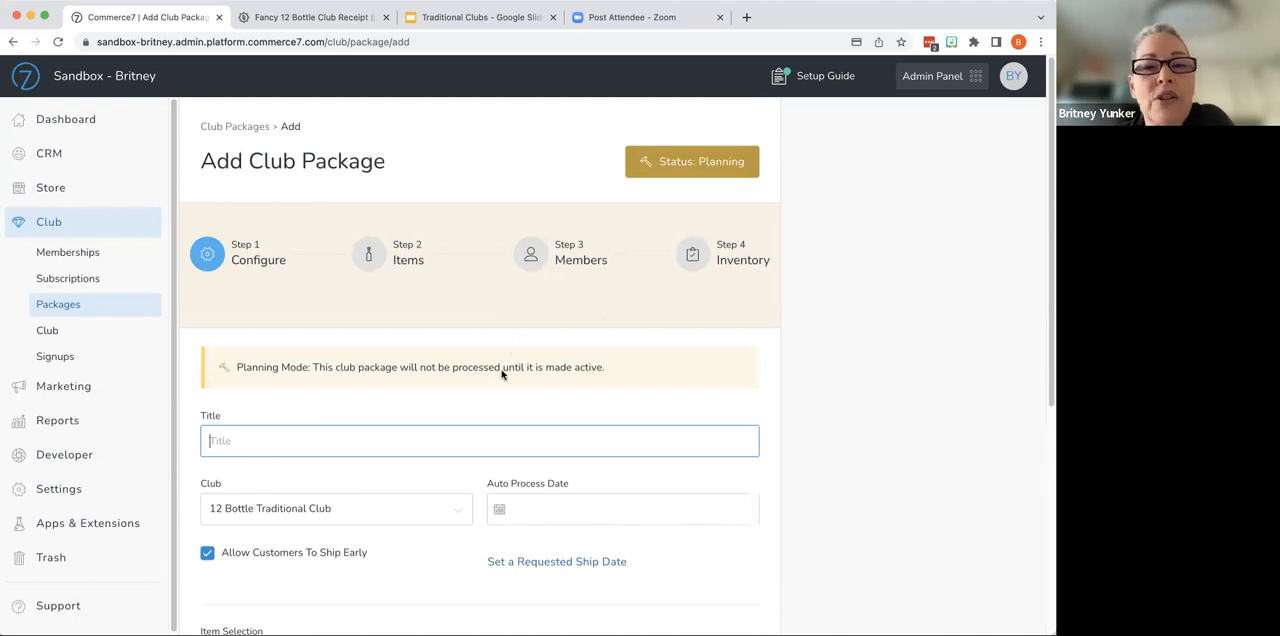
pyautogui.scroll(-2, 500, 376)
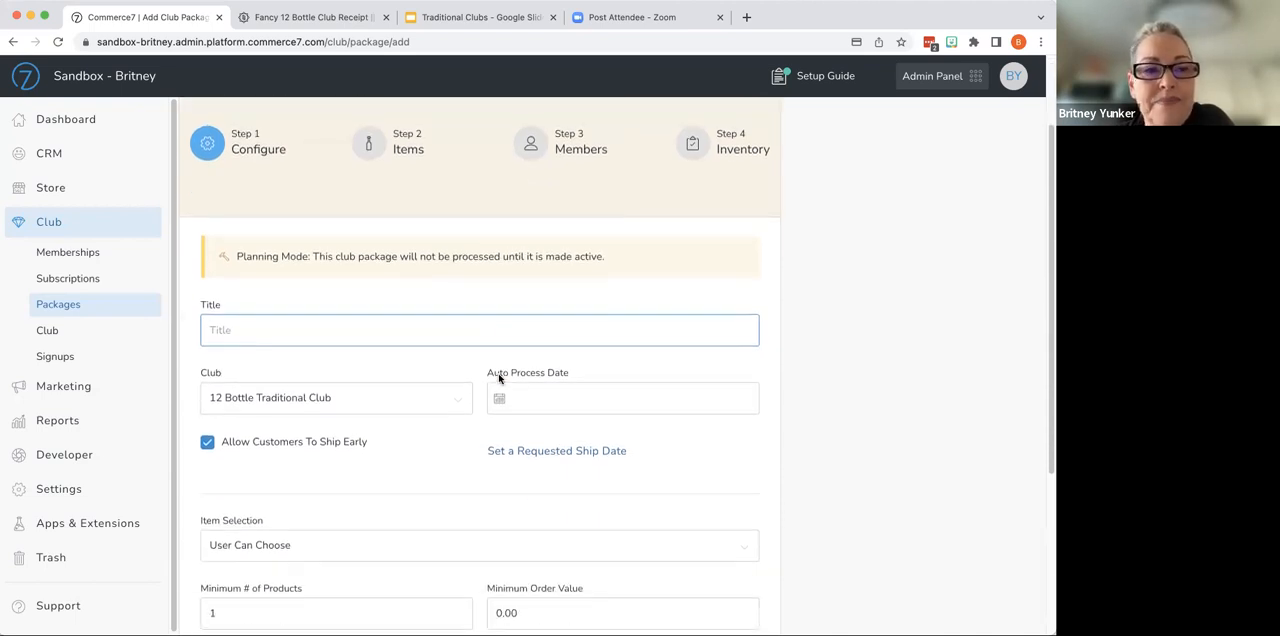
pyautogui.scroll(-2, 499, 377)
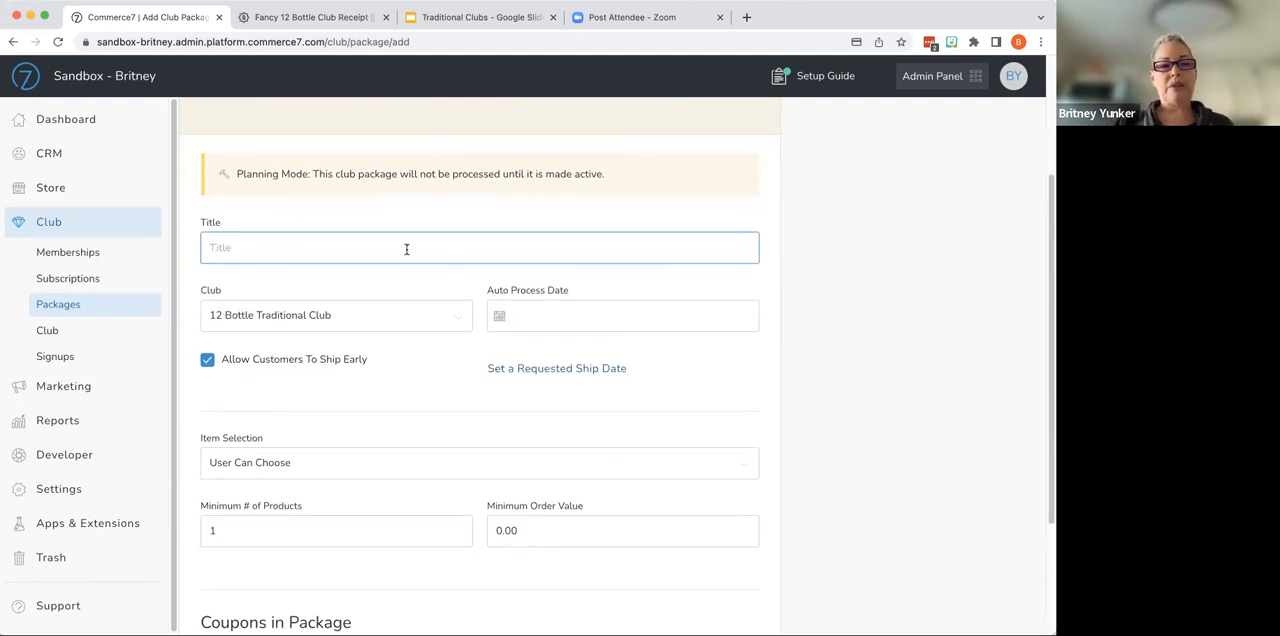
pyautogui.write('Fall 2022')
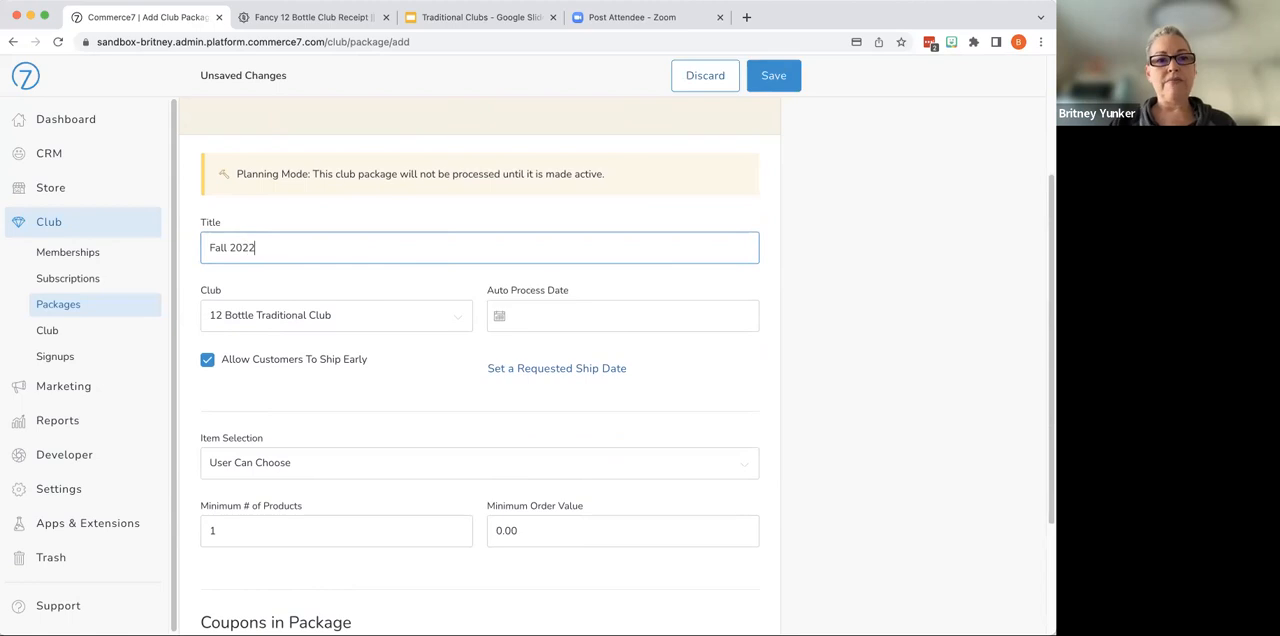
pyautogui.click(359, 326)
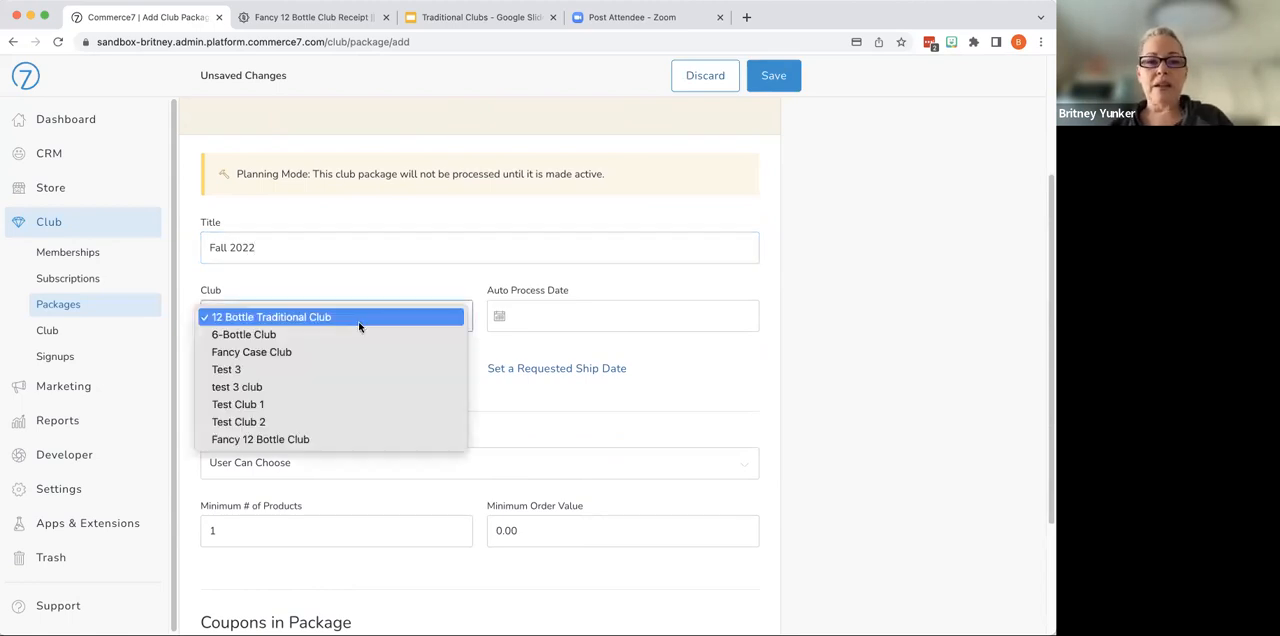
pyautogui.click(334, 439)
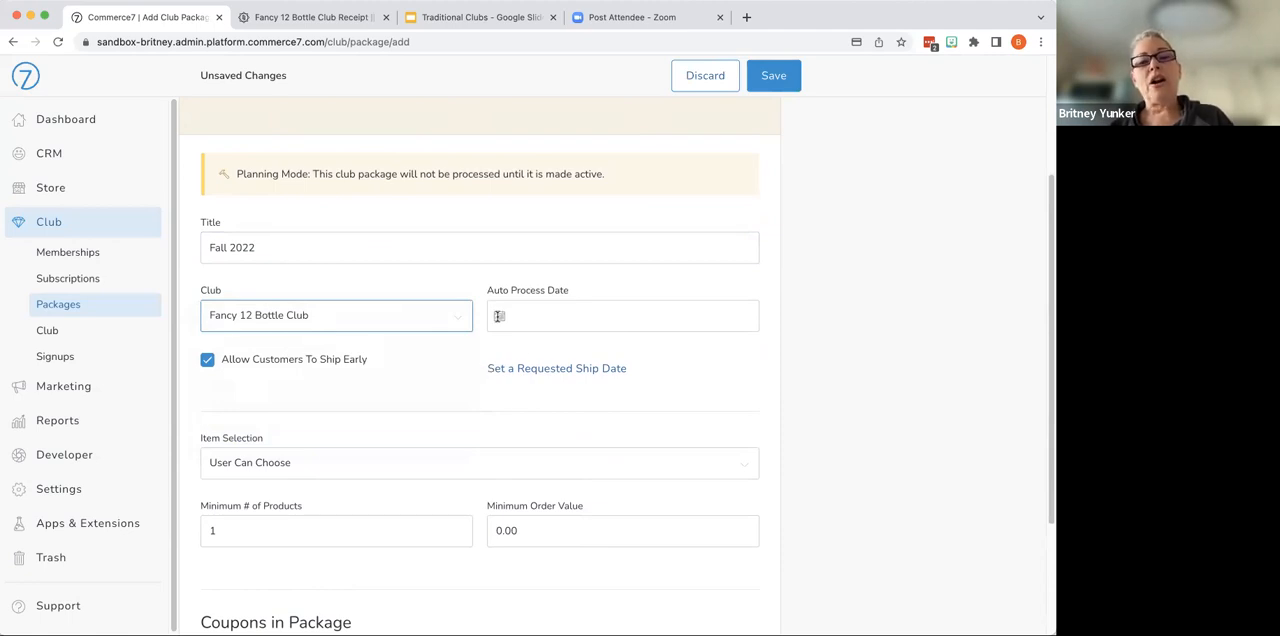
# - Set the package's auto process date to Nov 11, 2022 and its requested ship date to Nov 14, 2022
pyautogui.click(499, 316)
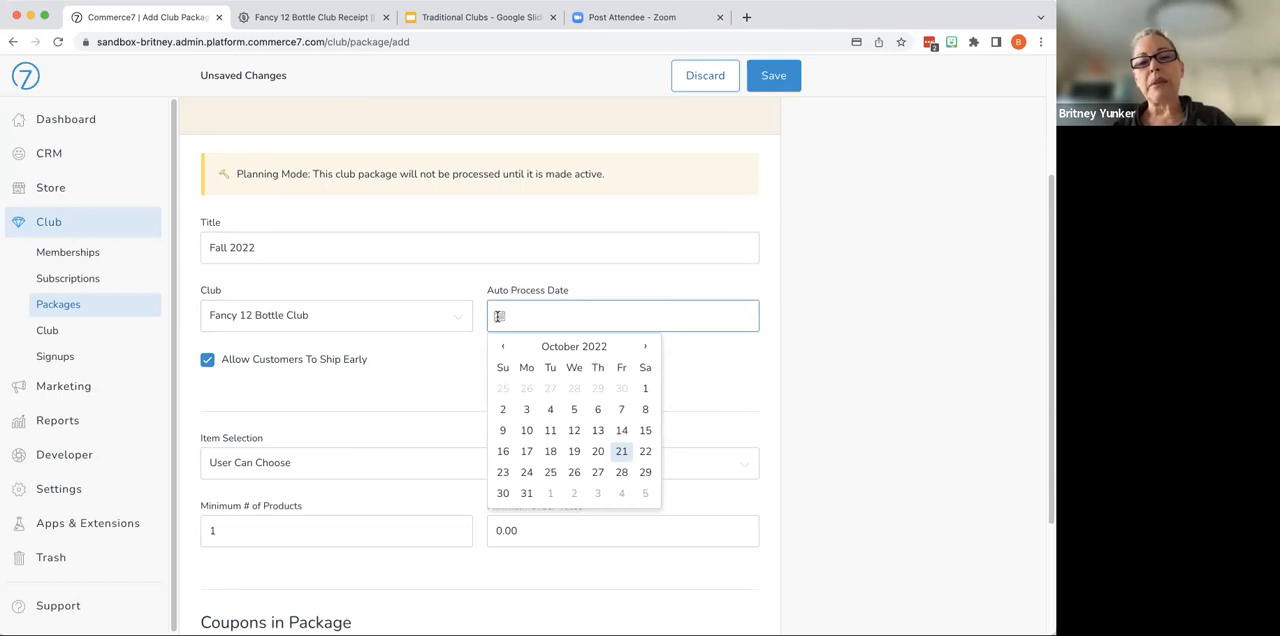
pyautogui.click(645, 347)
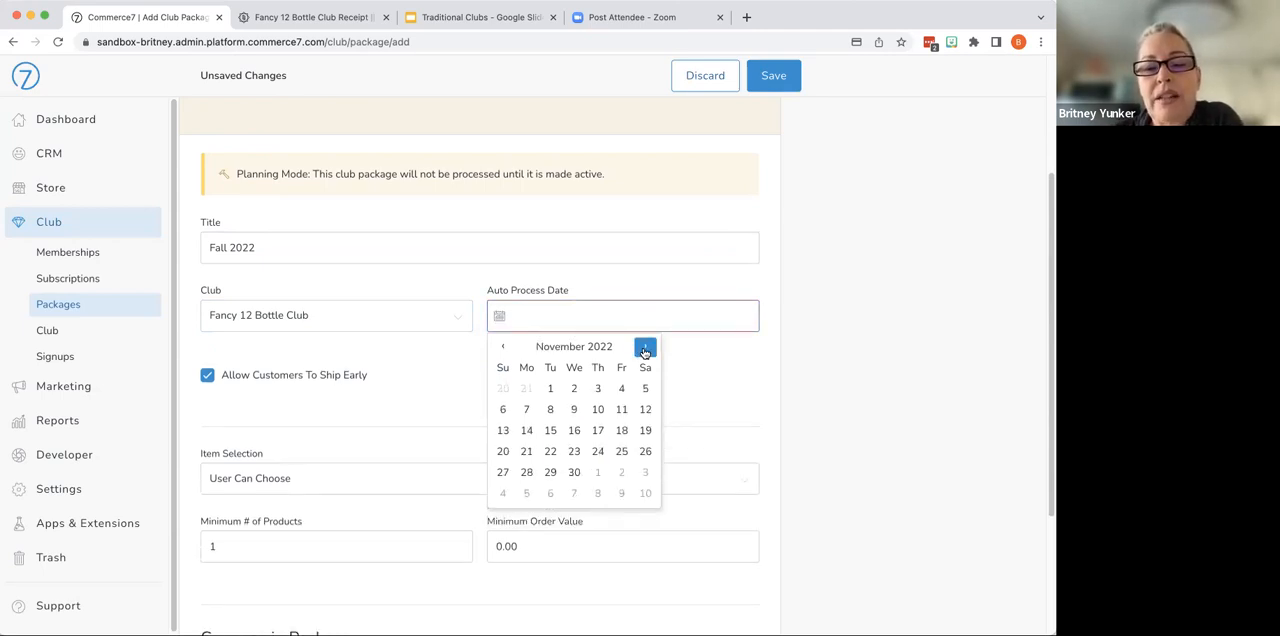
pyautogui.click(622, 411)
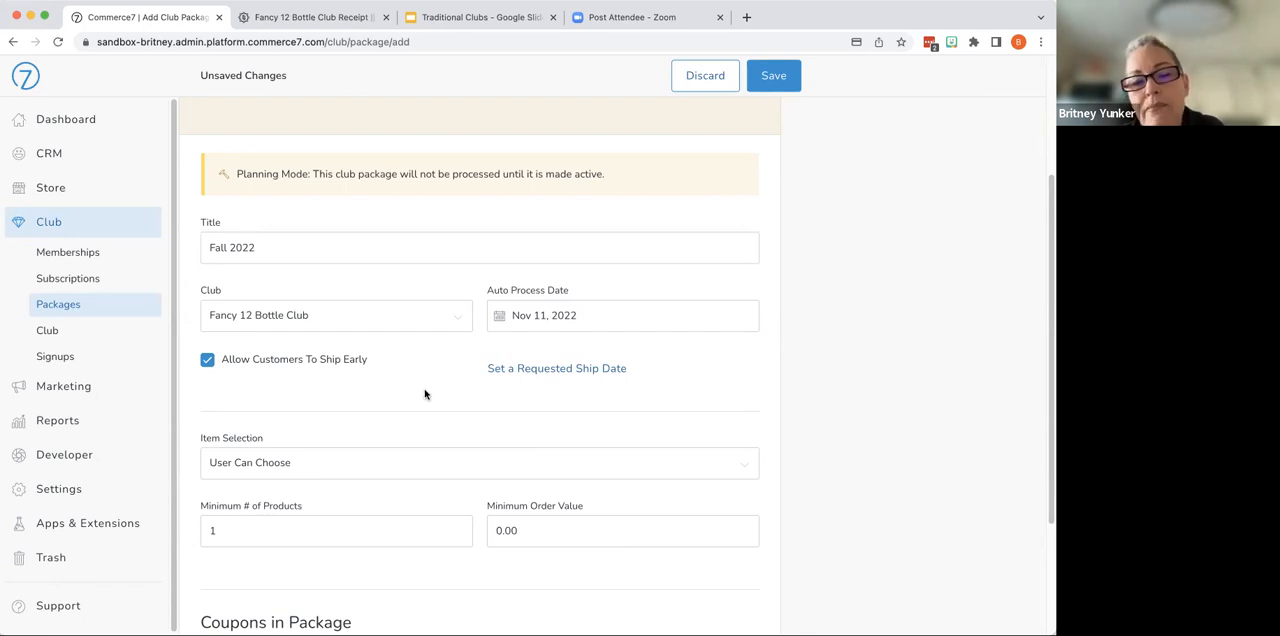
pyautogui.click(529, 370)
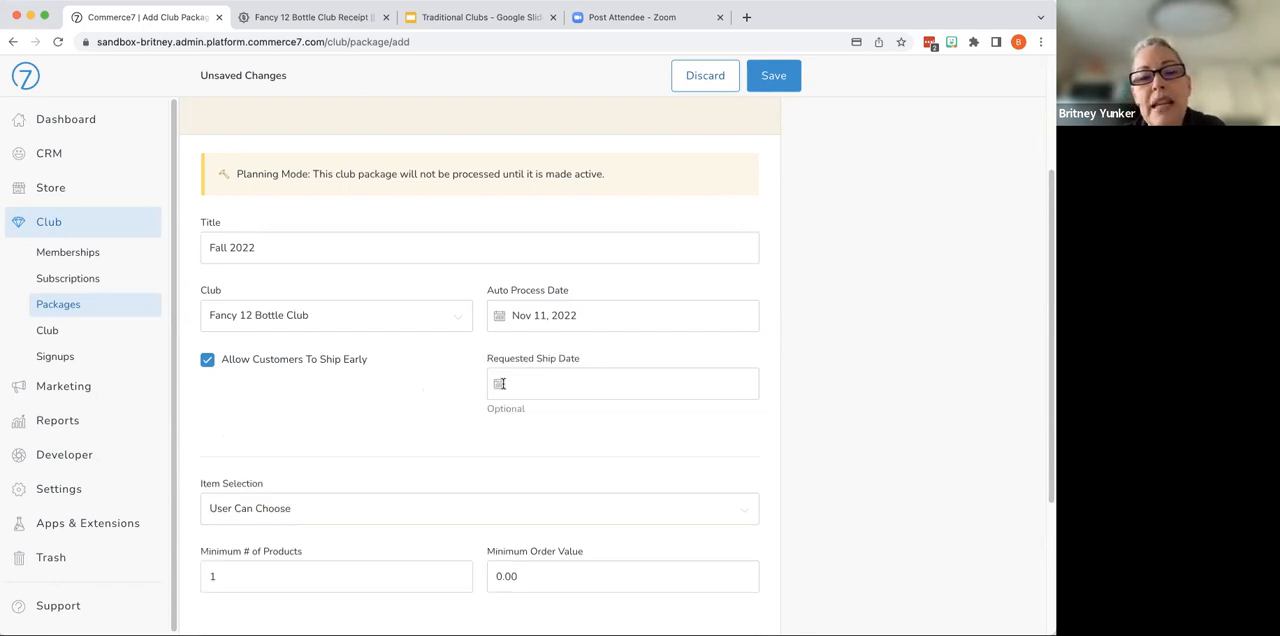
pyautogui.click(499, 384)
pyautogui.click(644, 414)
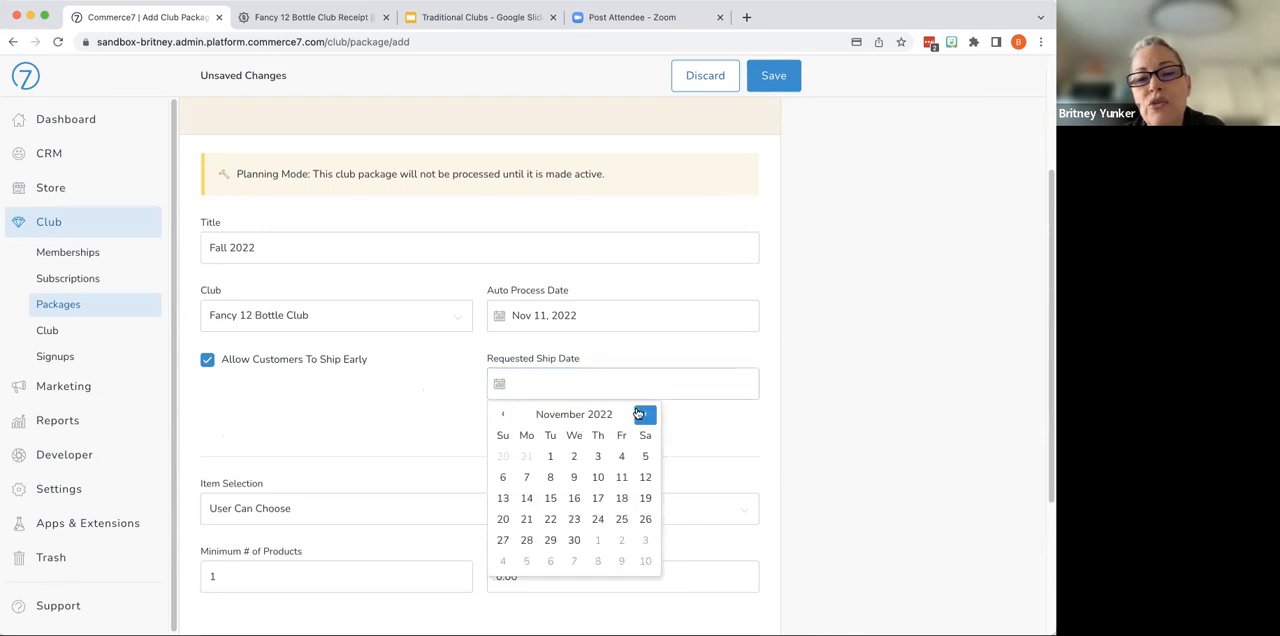
pyautogui.click(526, 498)
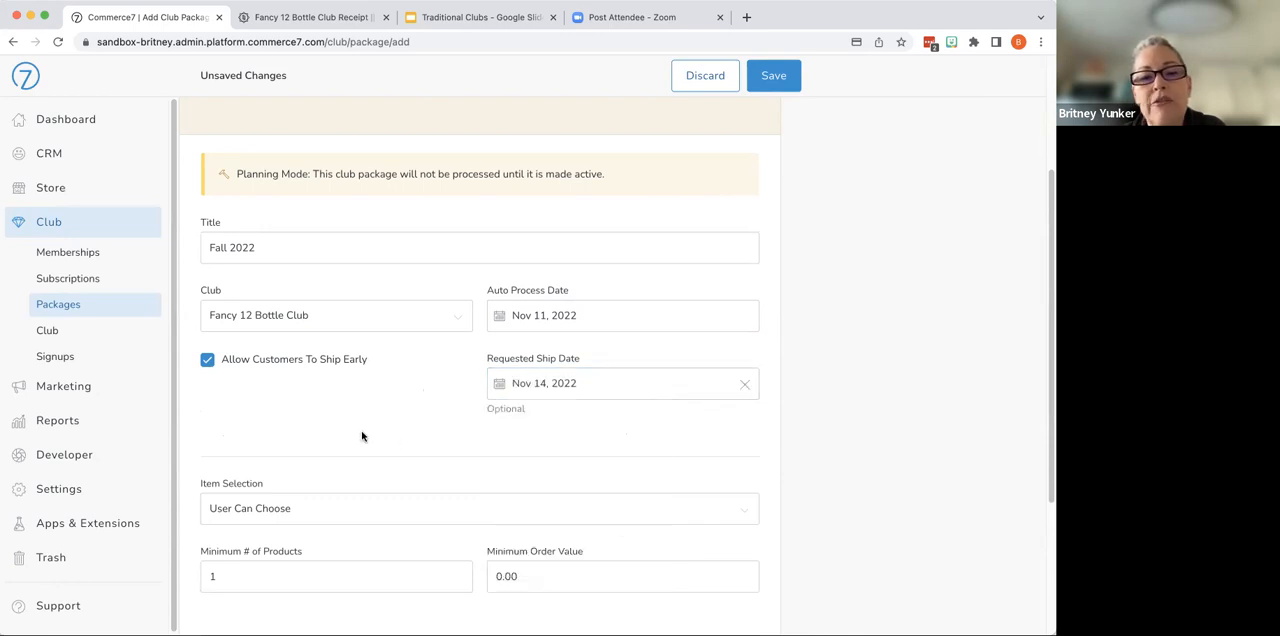
# - Keep the item selection at User Can Choose and set the minimum number of products to 12
pyautogui.scroll(-3, 363, 453)
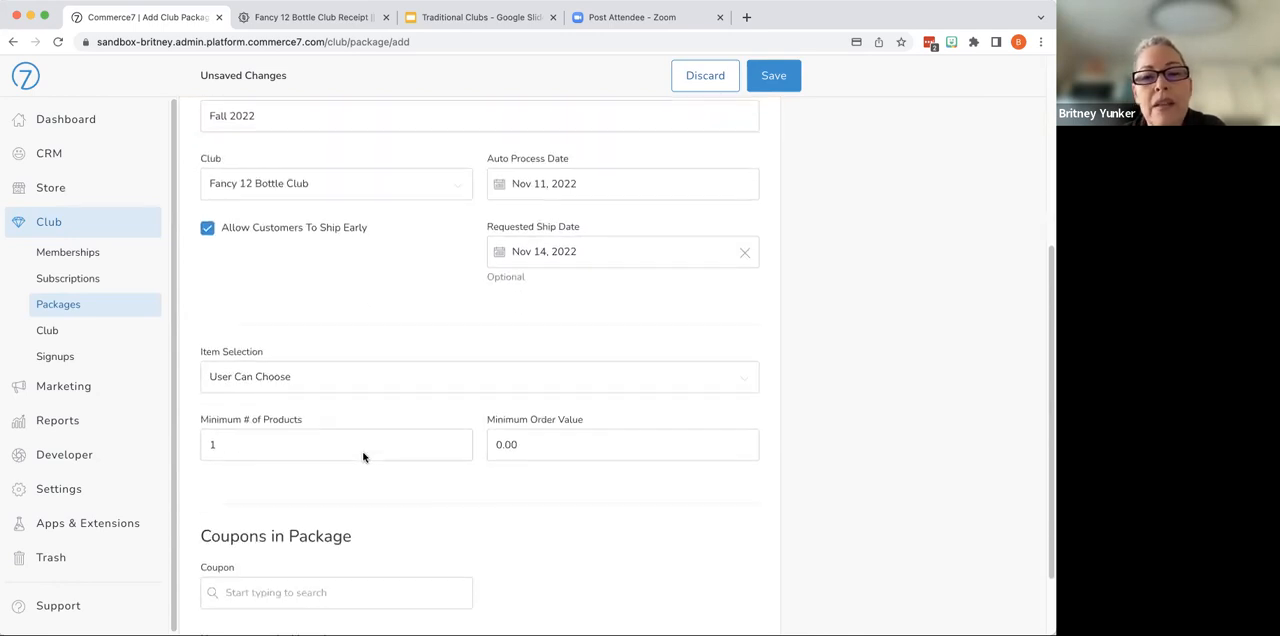
pyautogui.click(315, 376)
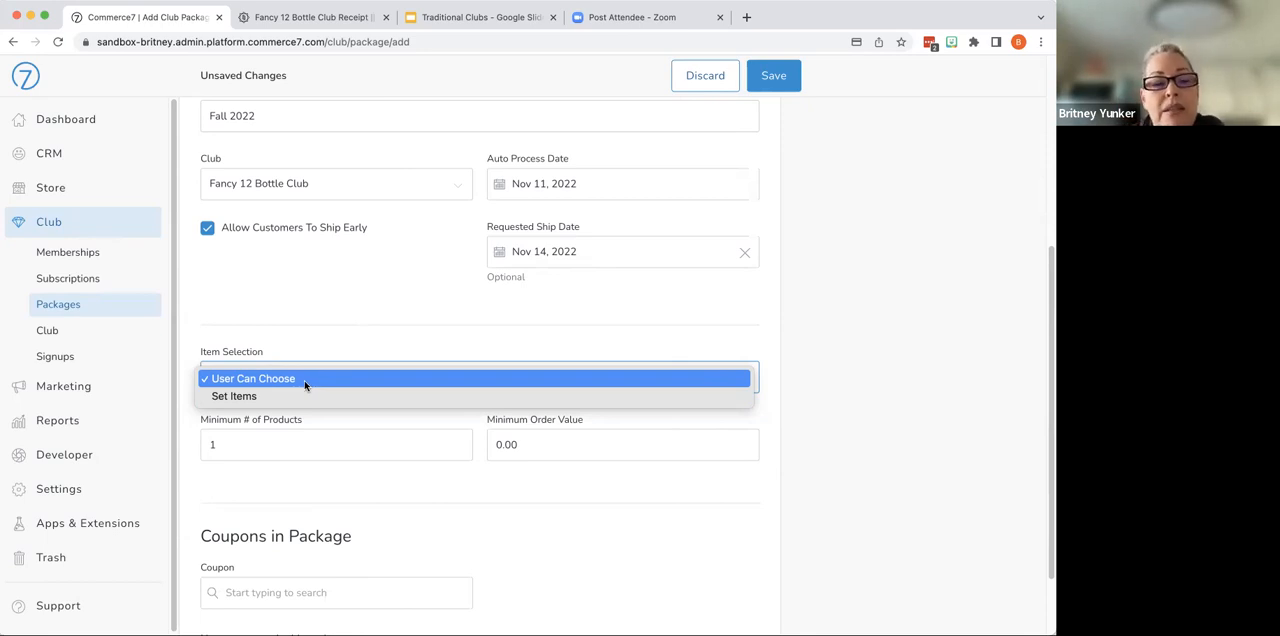
pyautogui.click(434, 356)
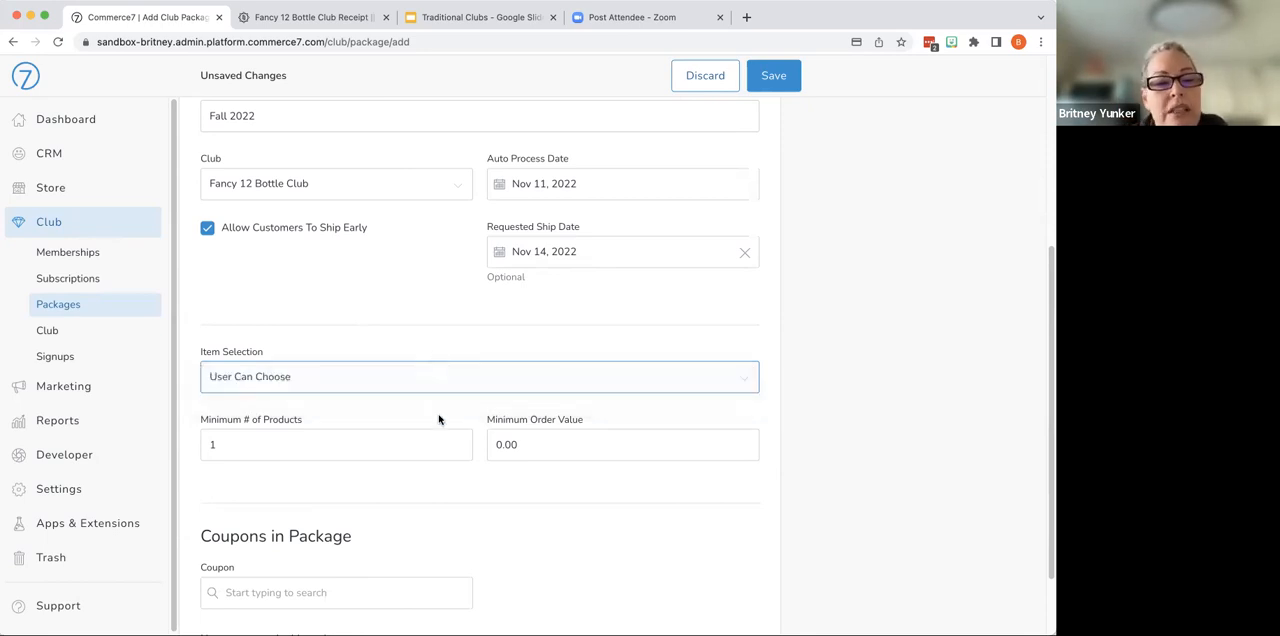
pyautogui.click(377, 445)
pyautogui.write('2')
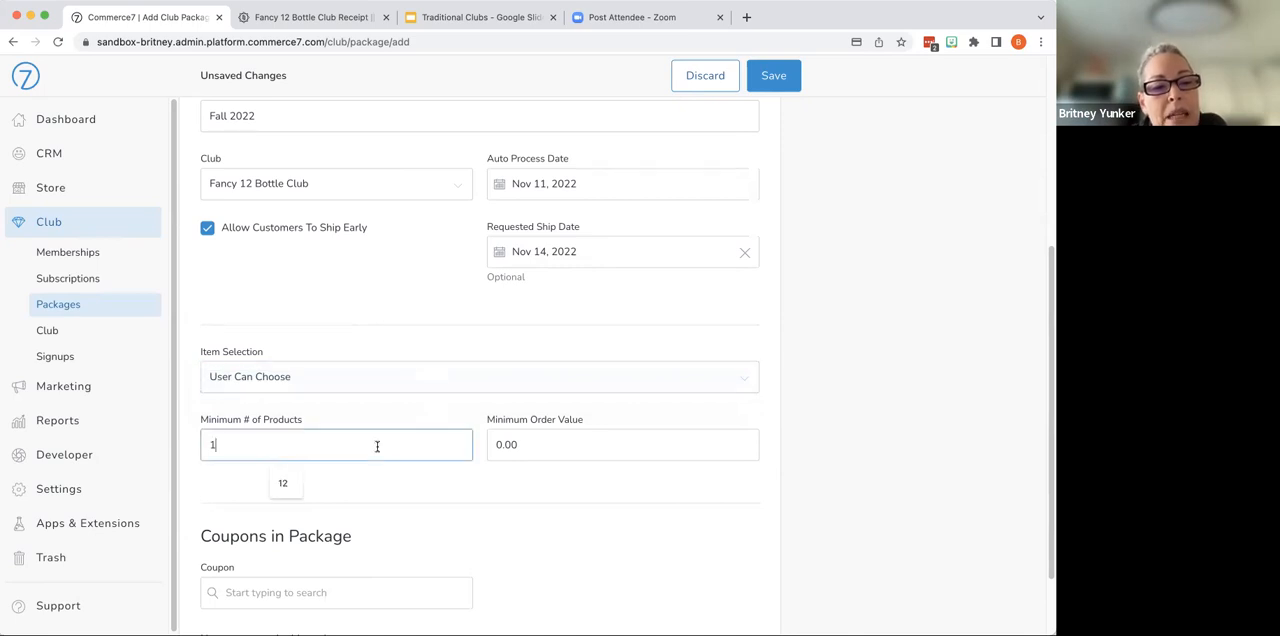
pyautogui.click(292, 489)
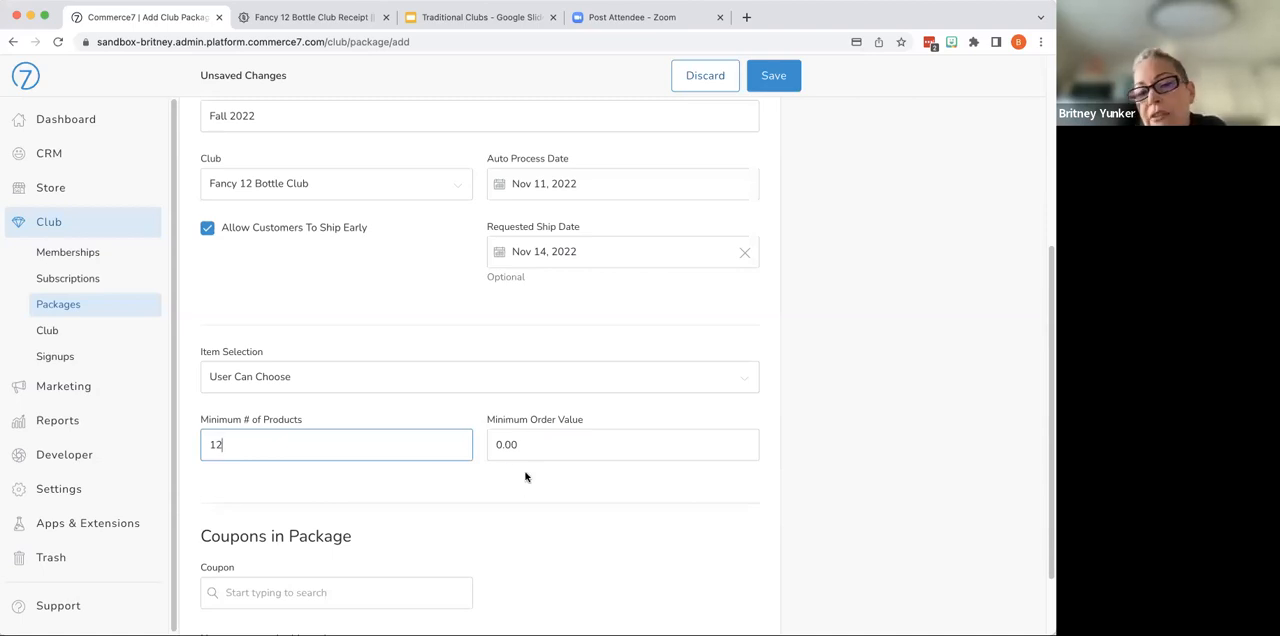
# - Add the coupon "$15 FLAT Shipping on 12+ bottles" to the package and save the club package
pyautogui.scroll(-1, 534, 480)
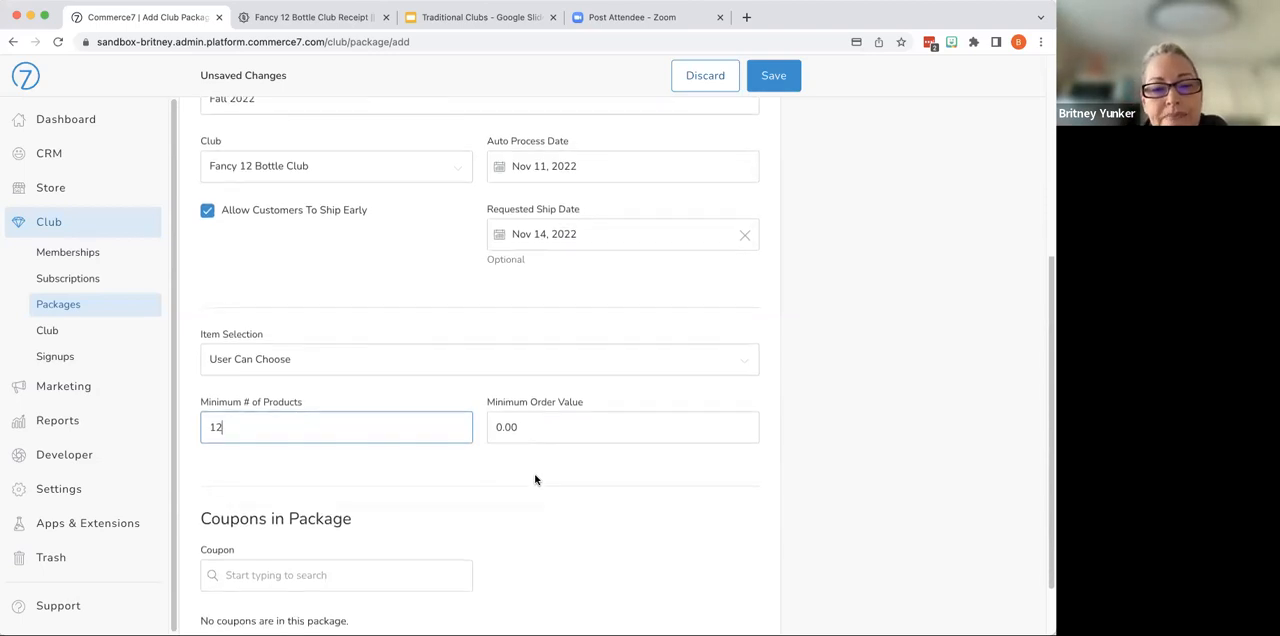
pyautogui.scroll(-3, 534, 480)
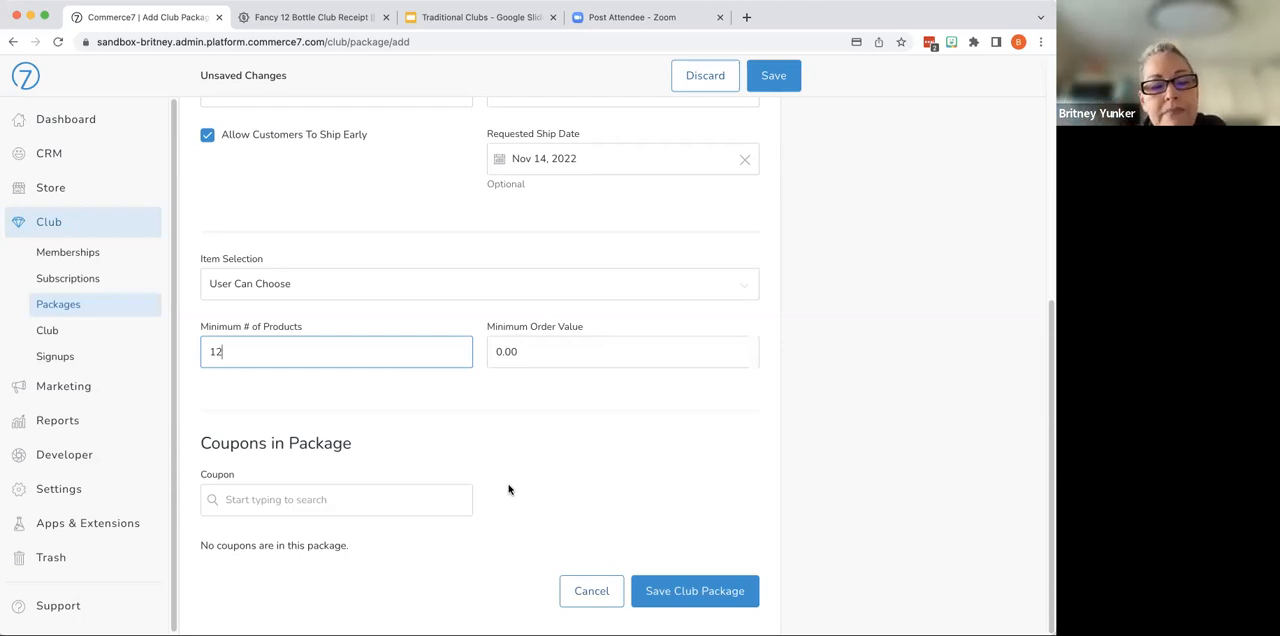
pyautogui.click(440, 503)
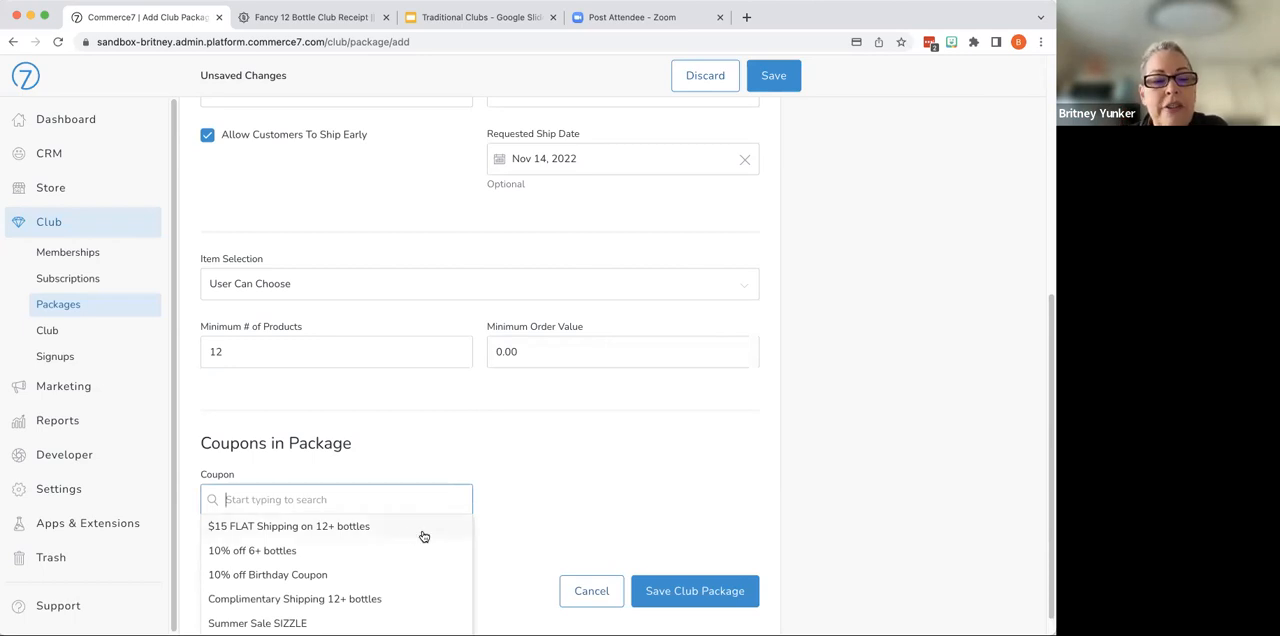
pyautogui.click(386, 528)
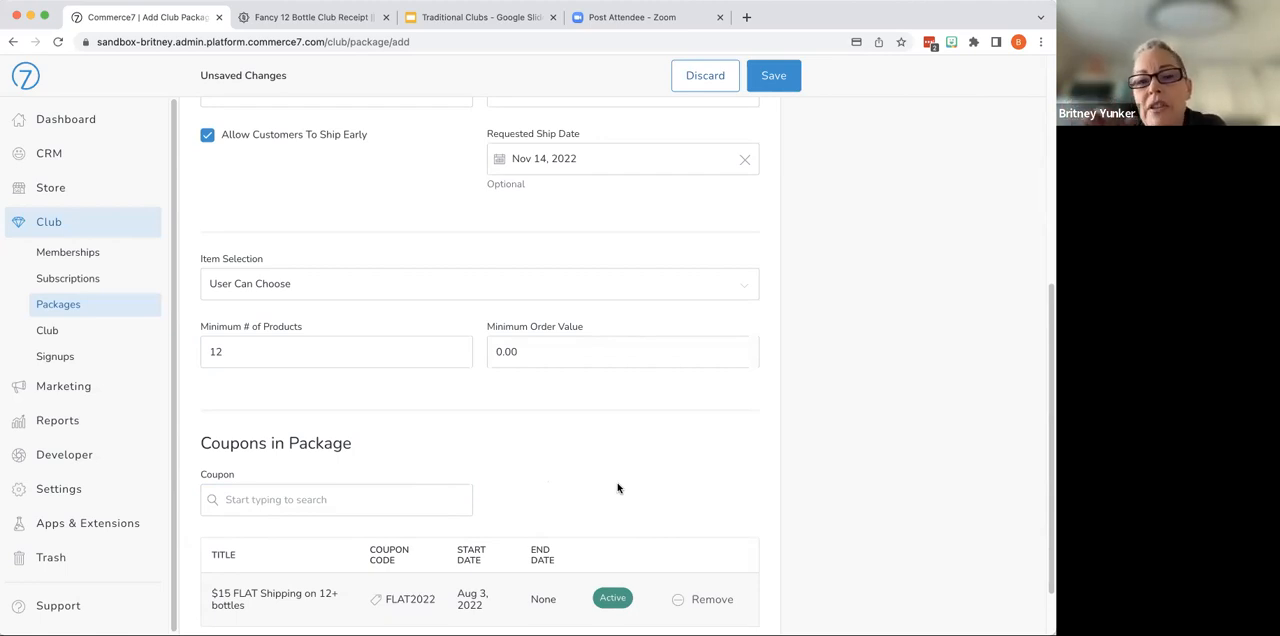
pyautogui.scroll(-3, 618, 488)
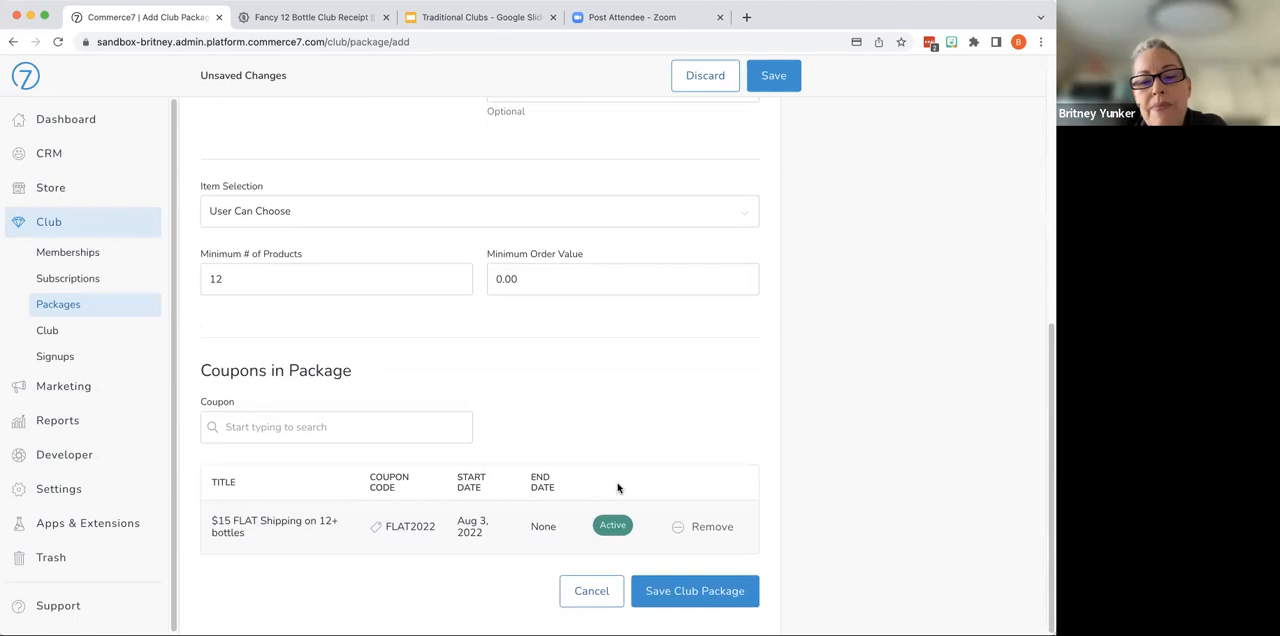
pyautogui.scroll(10, 618, 488)
pyautogui.scroll(-10, 618, 488)
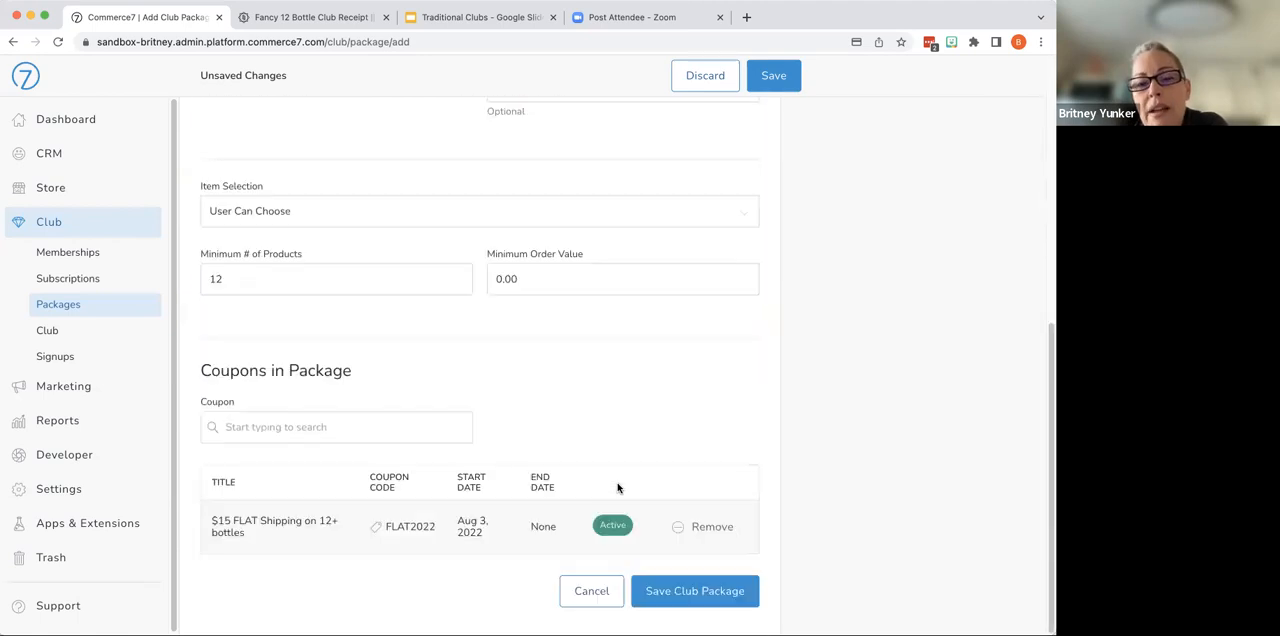
pyautogui.click(682, 592)
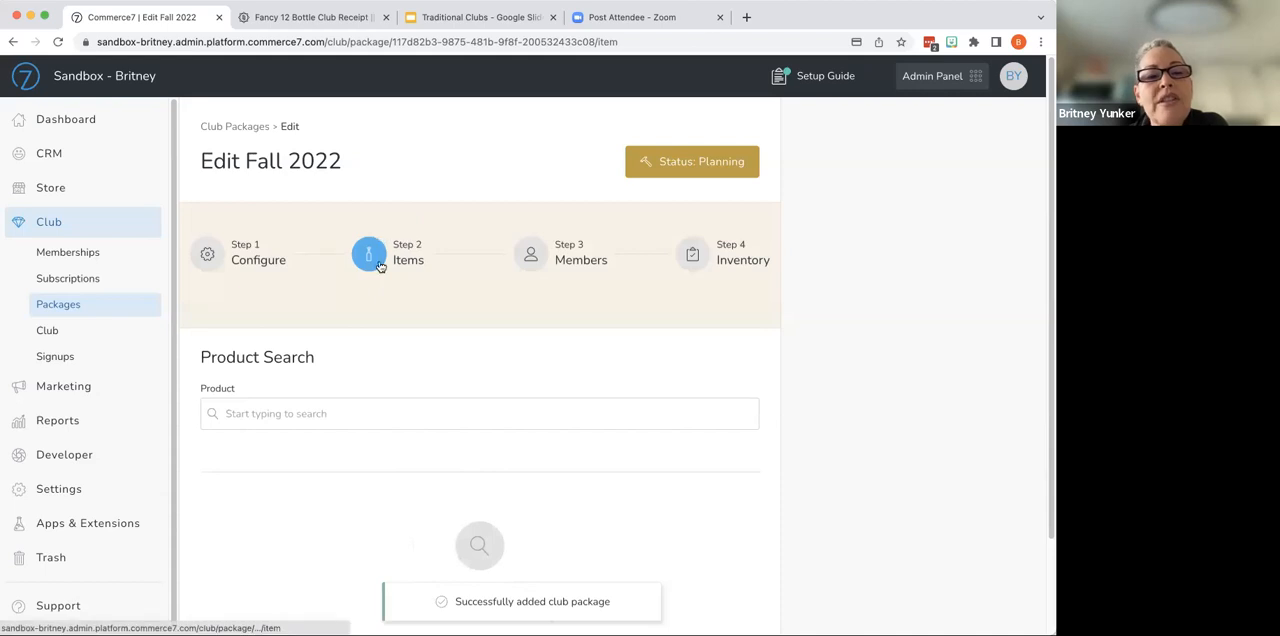
# - Add the 2020 Brit's Chardonnay to the club package with a default quantity of 6
pyautogui.click(410, 416)
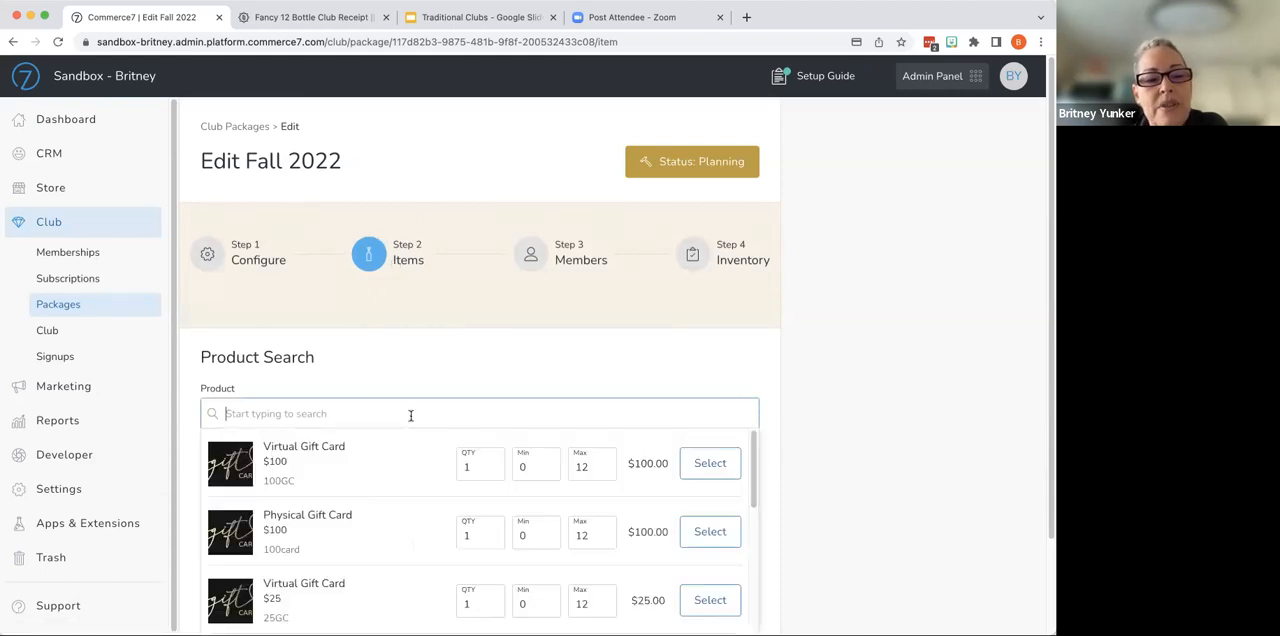
pyautogui.scroll(-3, 437, 488)
pyautogui.scroll(-3, 437, 488)
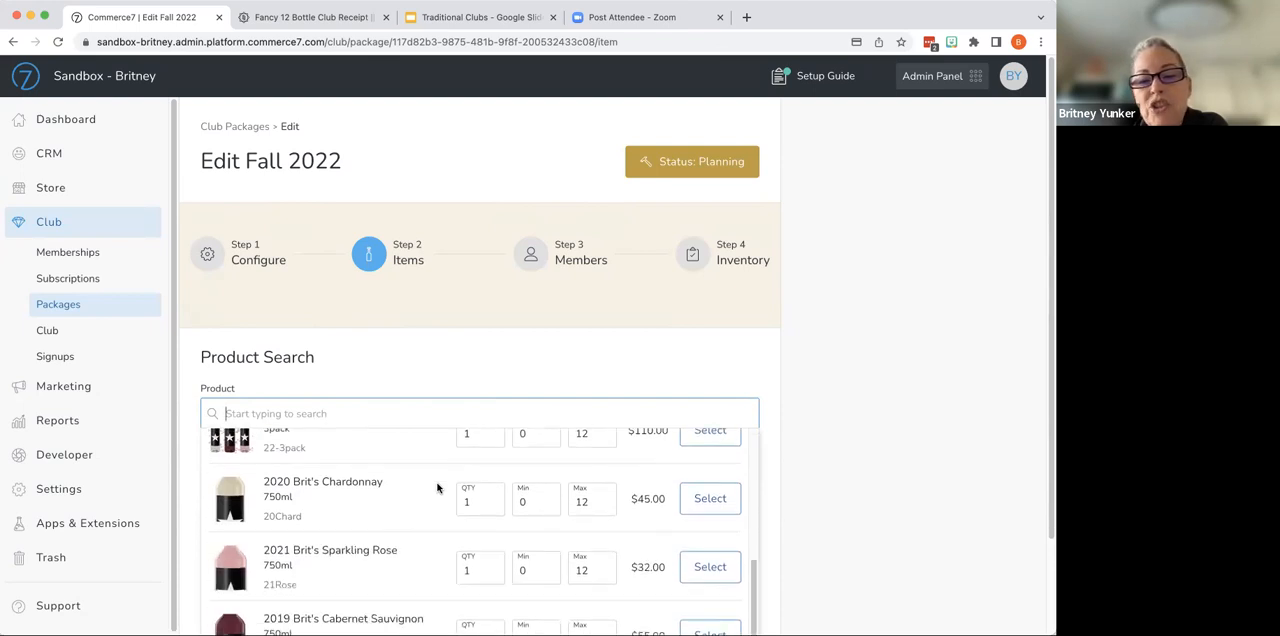
pyautogui.click(492, 498)
pyautogui.click(492, 498)
pyautogui.click(492, 498)
pyautogui.click(492, 500)
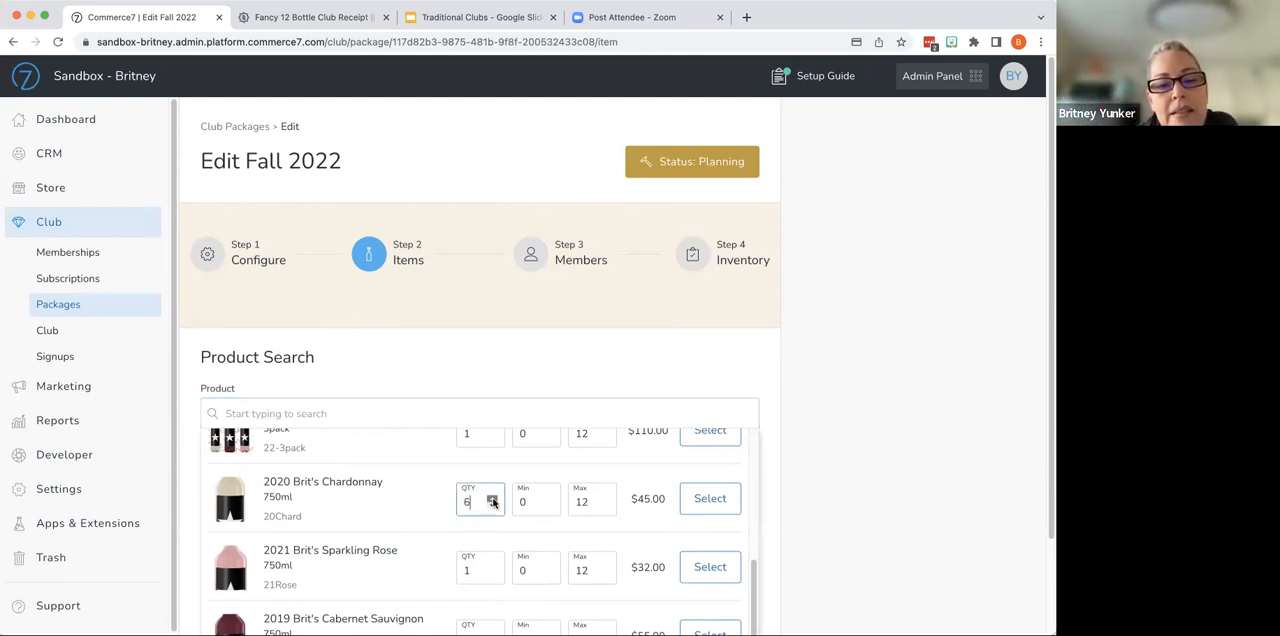
pyautogui.click(700, 502)
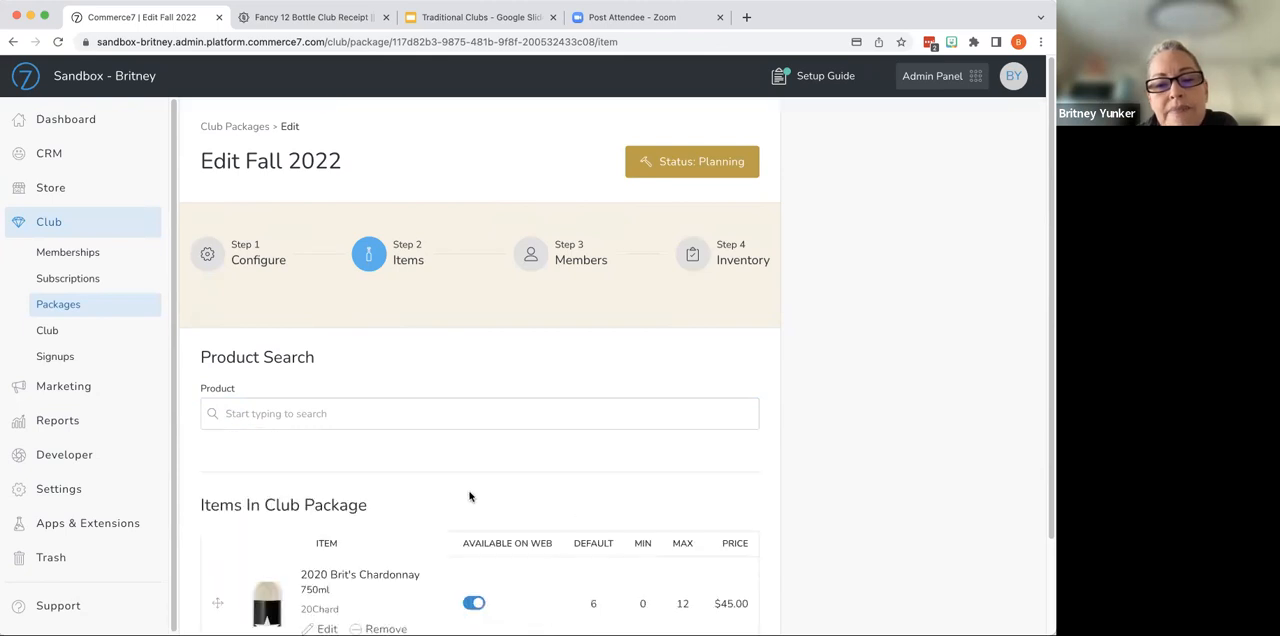
# - Add the 2021 Brit's Sparkling Rose to the club package with a default quantity of 6
pyautogui.click(455, 411)
pyautogui.scroll(-5, 445, 514)
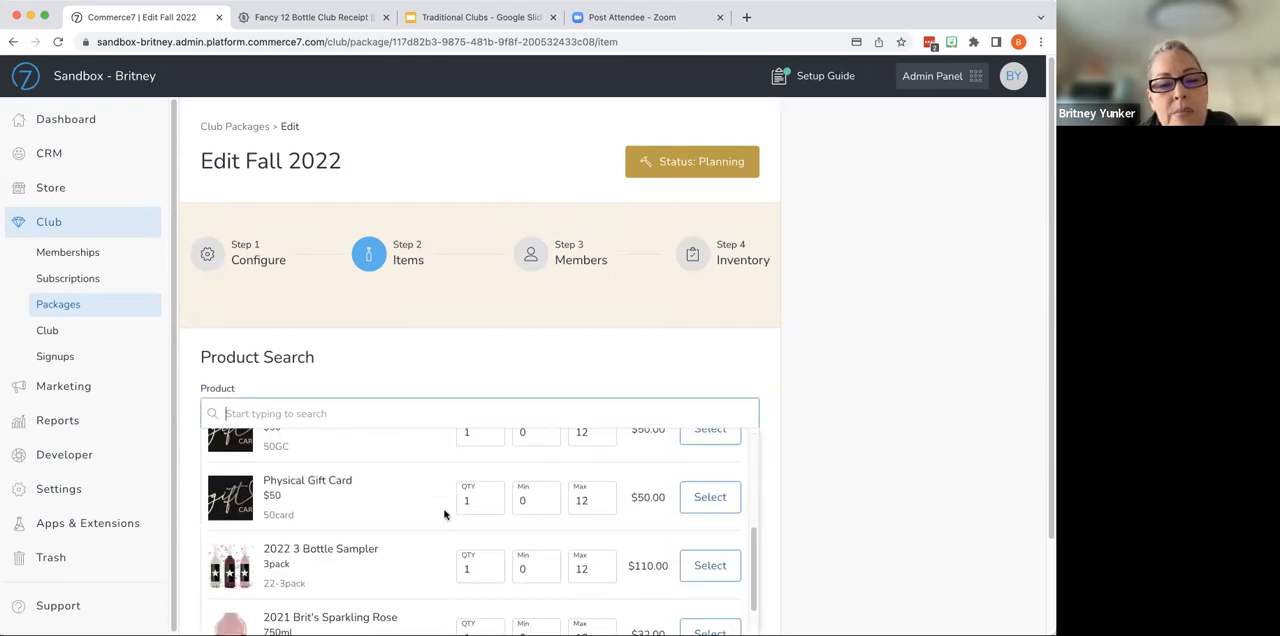
pyautogui.click(493, 513)
pyautogui.click(493, 513)
pyautogui.click(493, 513)
pyautogui.click(493, 513)
pyautogui.click(493, 513)
pyautogui.click(710, 513)
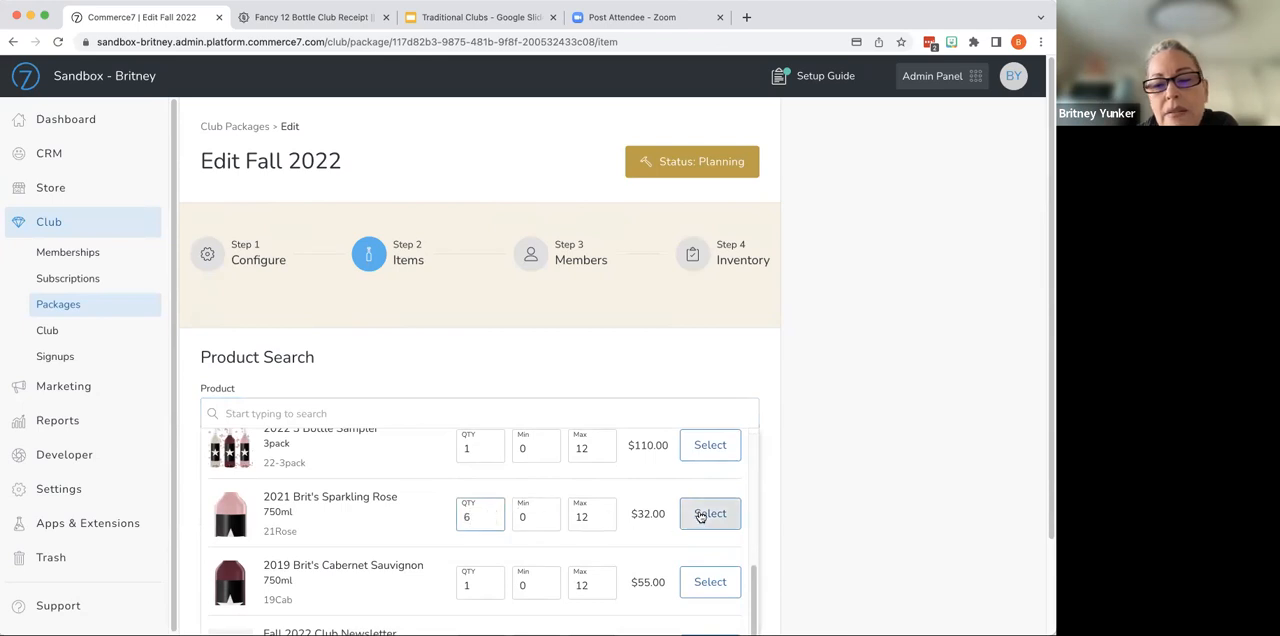
# - Add the 2019 Brit's Cabernet Sauvignon to the package with a default quantity of 0 and a maximum of 6
pyautogui.scroll(-3, 408, 495)
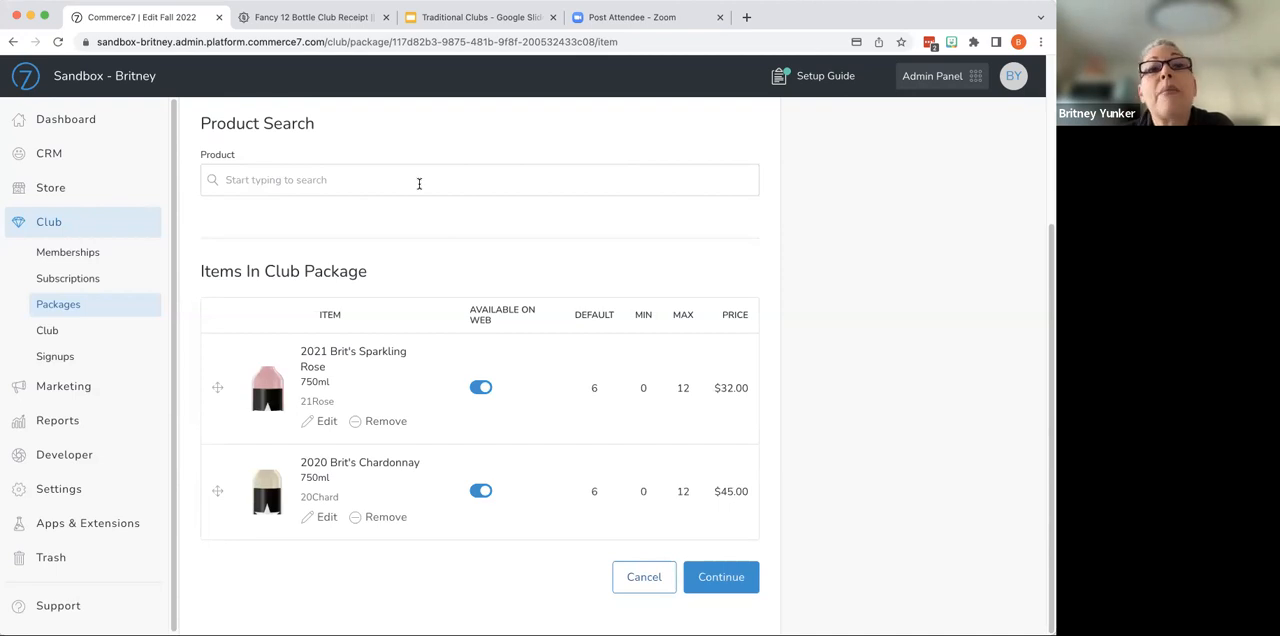
pyautogui.click(419, 183)
pyautogui.scroll(-3, 404, 411)
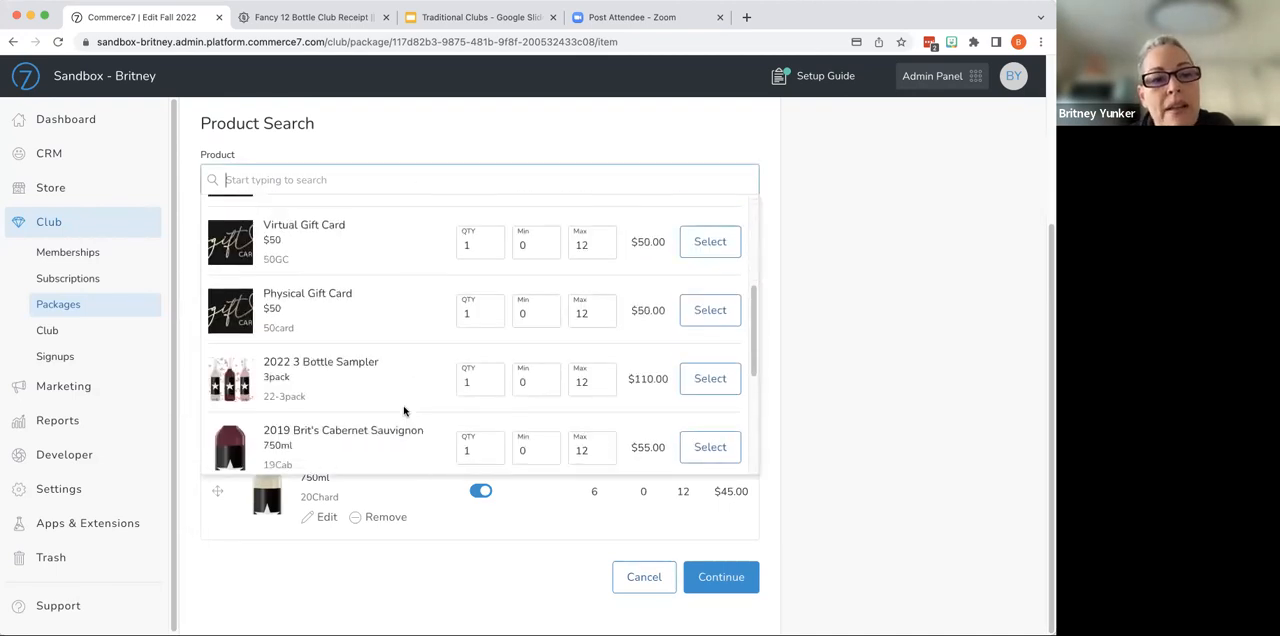
pyautogui.scroll(-2, 404, 411)
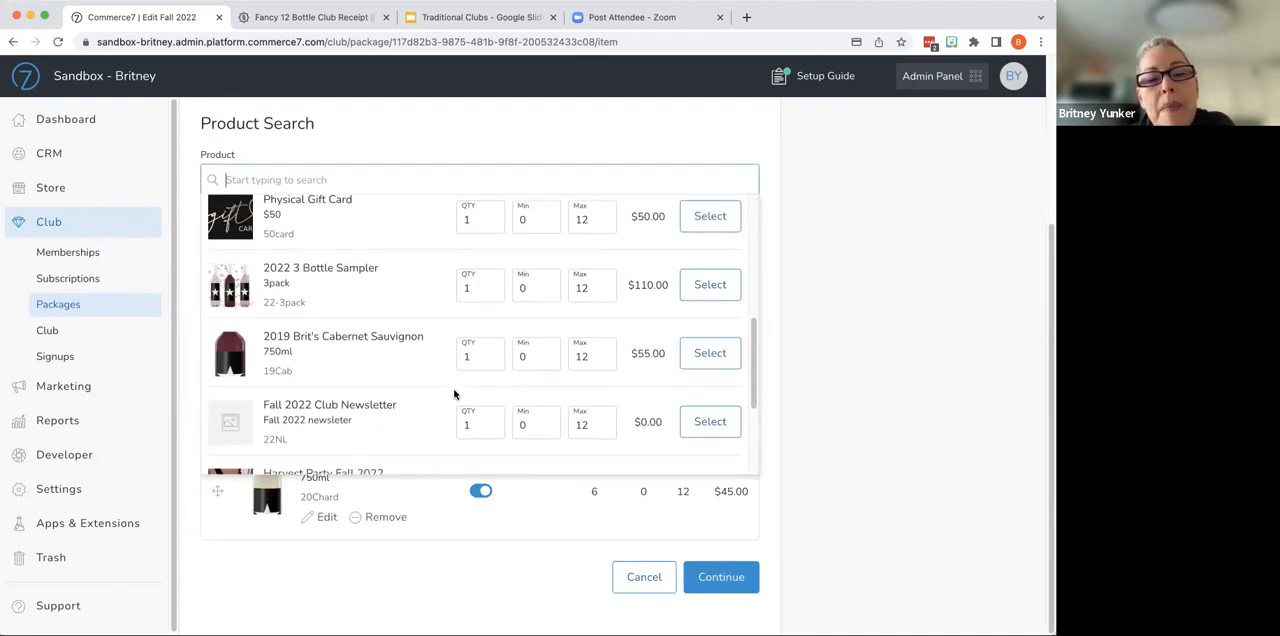
pyautogui.click(491, 359)
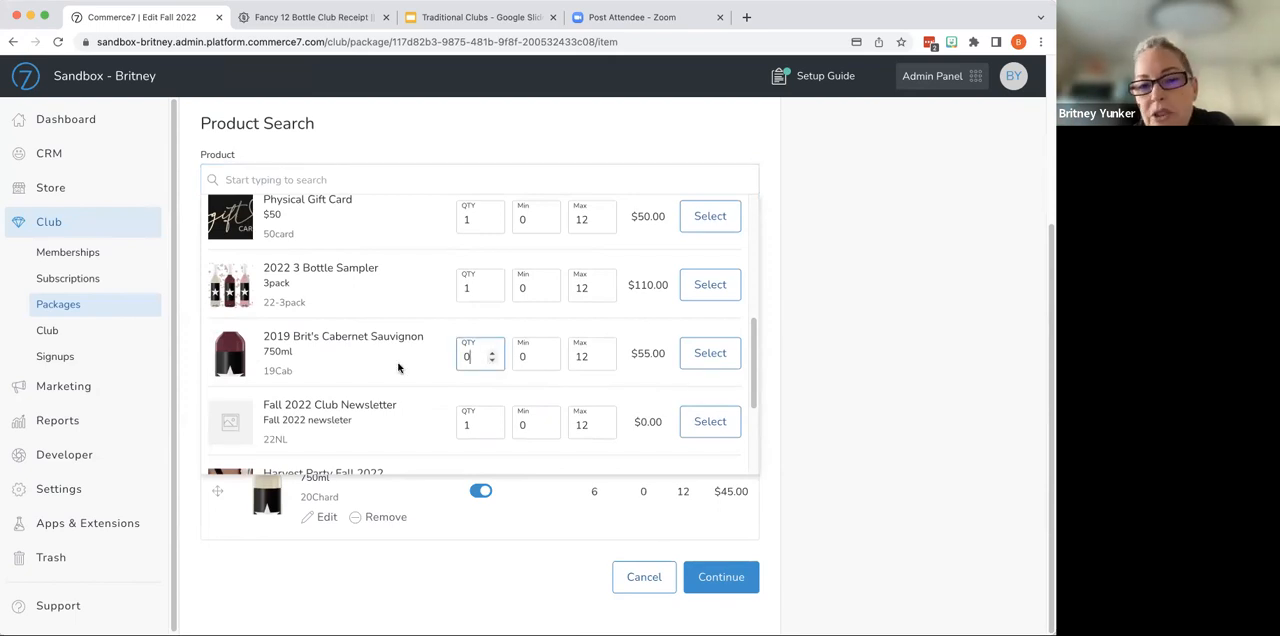
pyautogui.click(604, 362)
pyautogui.click(604, 362)
pyautogui.click(604, 362)
pyautogui.click(604, 362)
pyautogui.click(604, 362)
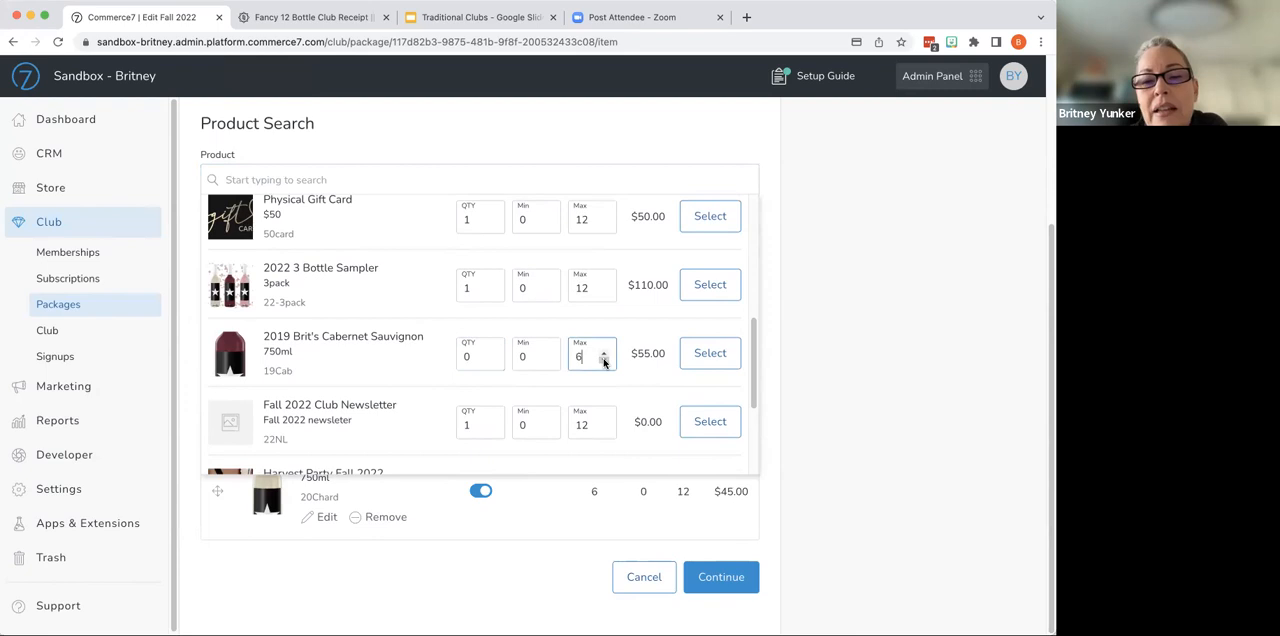
pyautogui.click(707, 362)
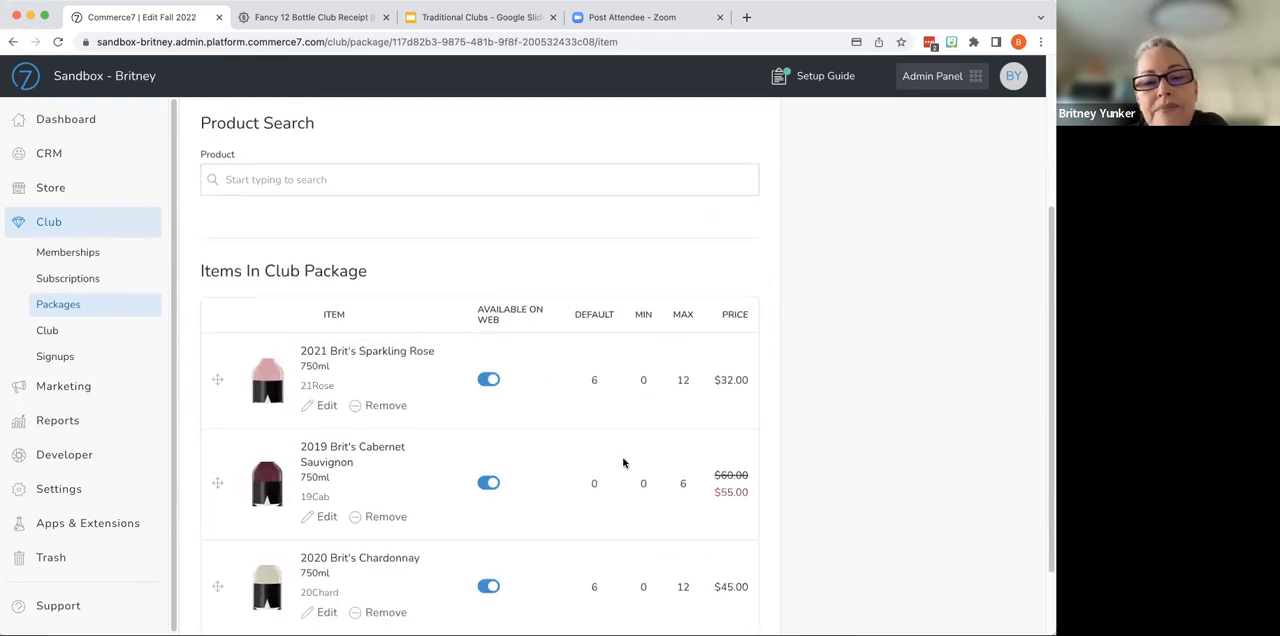
# - Add the Fall 2022 Club Newsletter to the package with a minimum quantity of 1
pyautogui.scroll(-2, 623, 462)
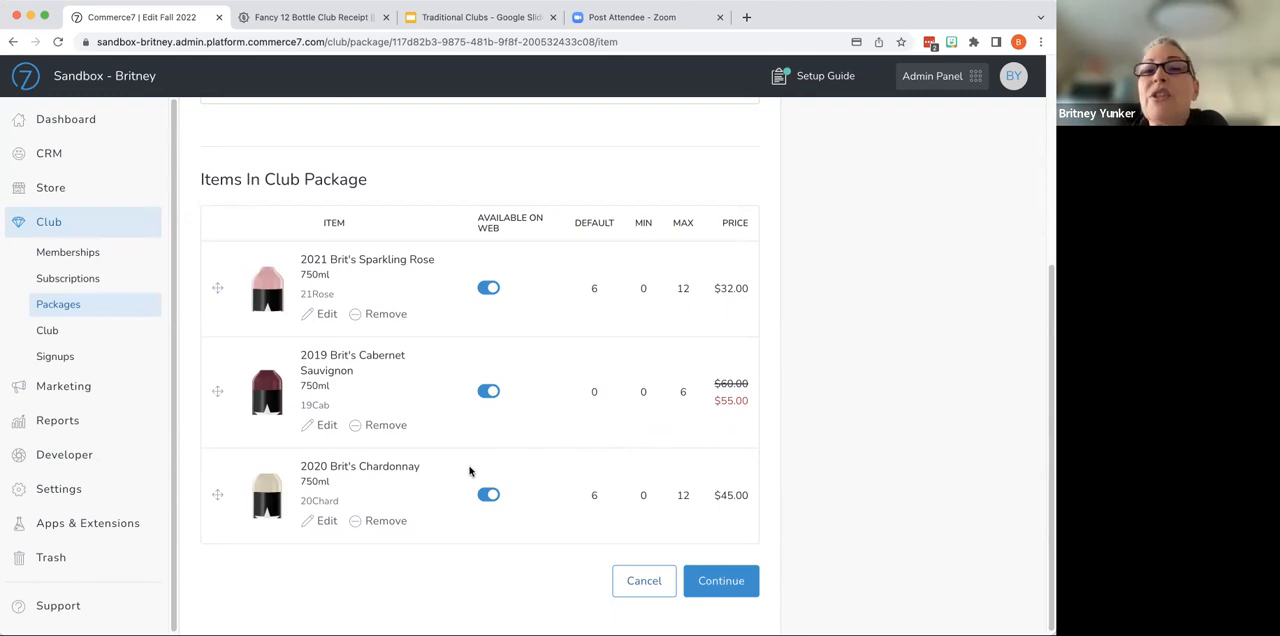
pyautogui.scroll(2, 468, 480)
pyautogui.scroll(1, 476, 465)
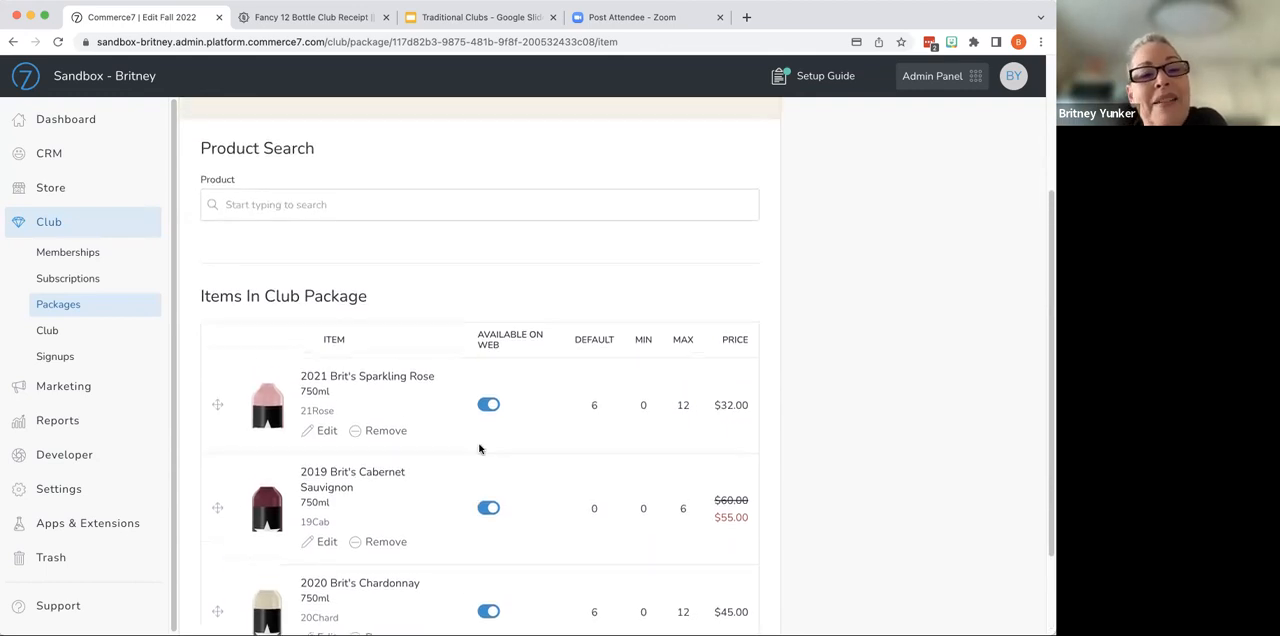
pyautogui.click(420, 214)
pyautogui.scroll(-5, 358, 348)
pyautogui.scroll(-1, 358, 348)
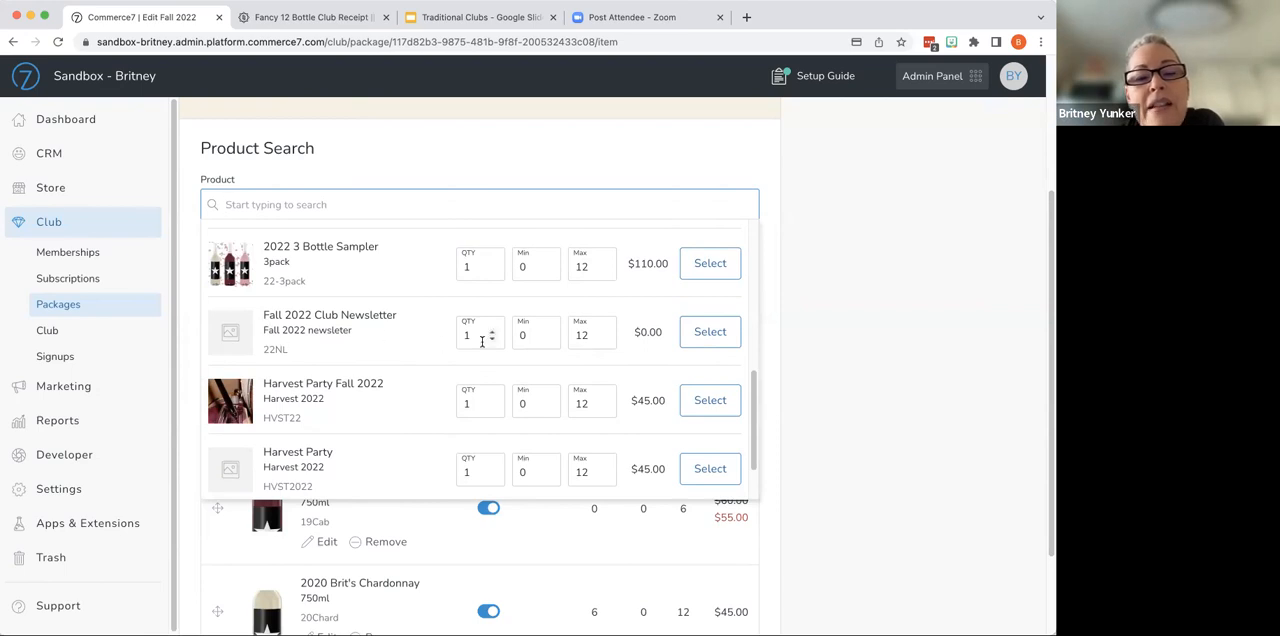
pyautogui.click(547, 333)
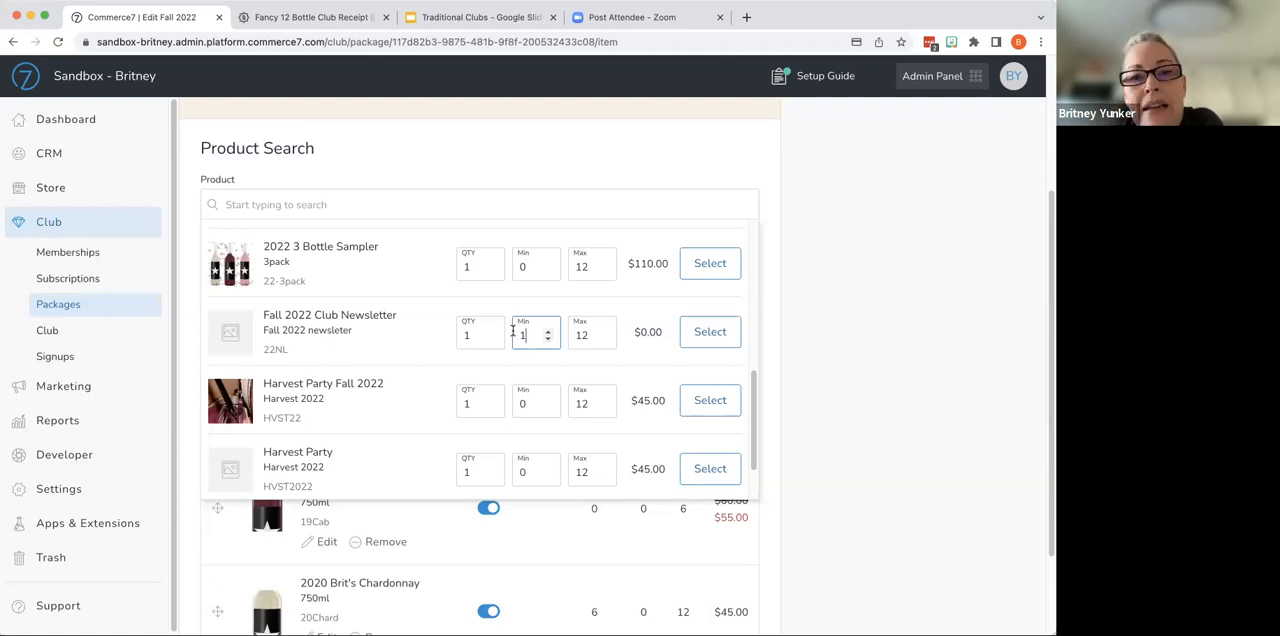
pyautogui.click(710, 332)
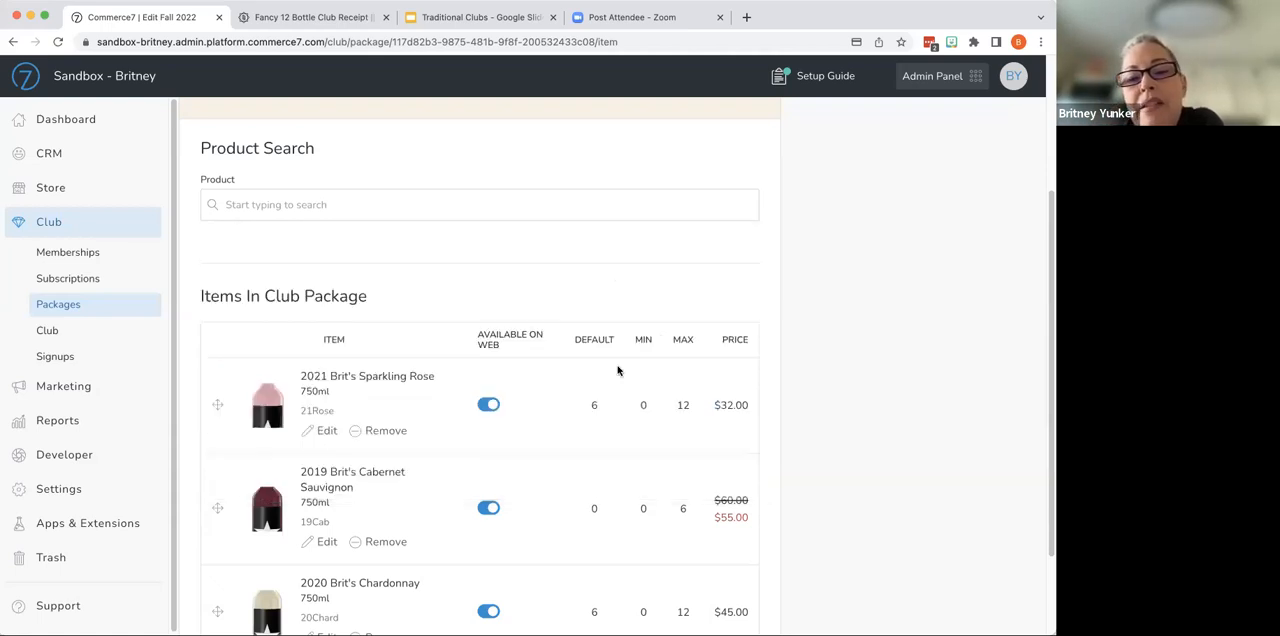
# - Reorder the package items so the 2020 Brit's Chardonnay sits above the 2019 Brit's Cabernet Sauvignon
pyautogui.scroll(-3, 594, 444)
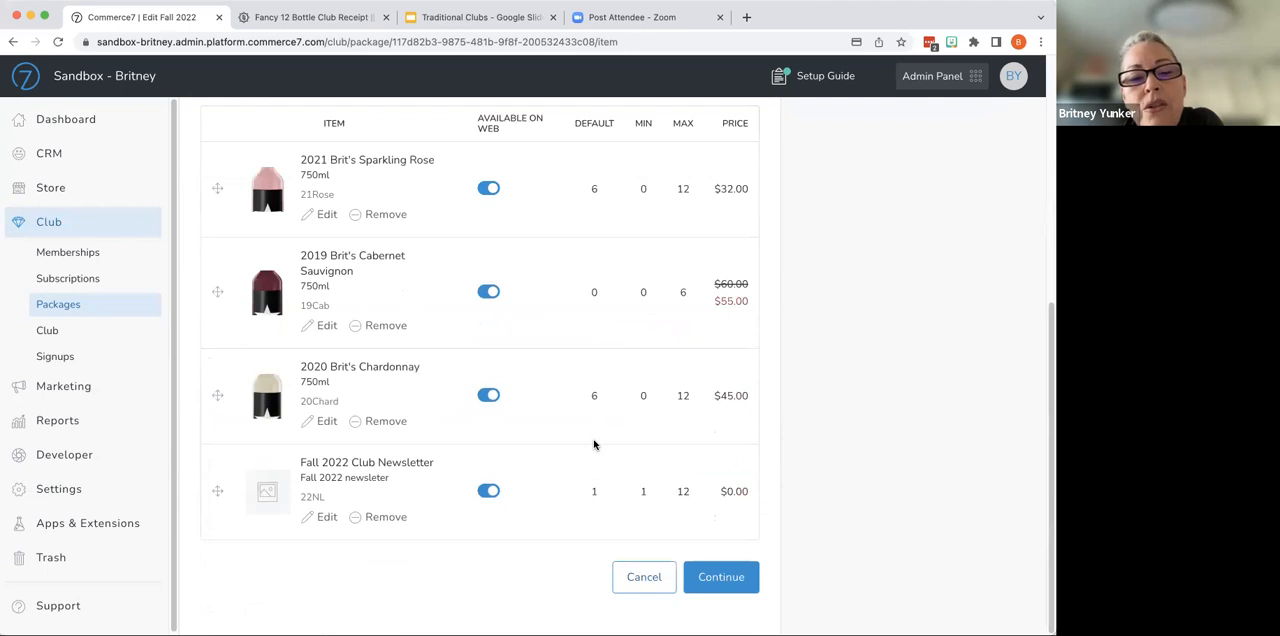
pyautogui.scroll(2, 594, 444)
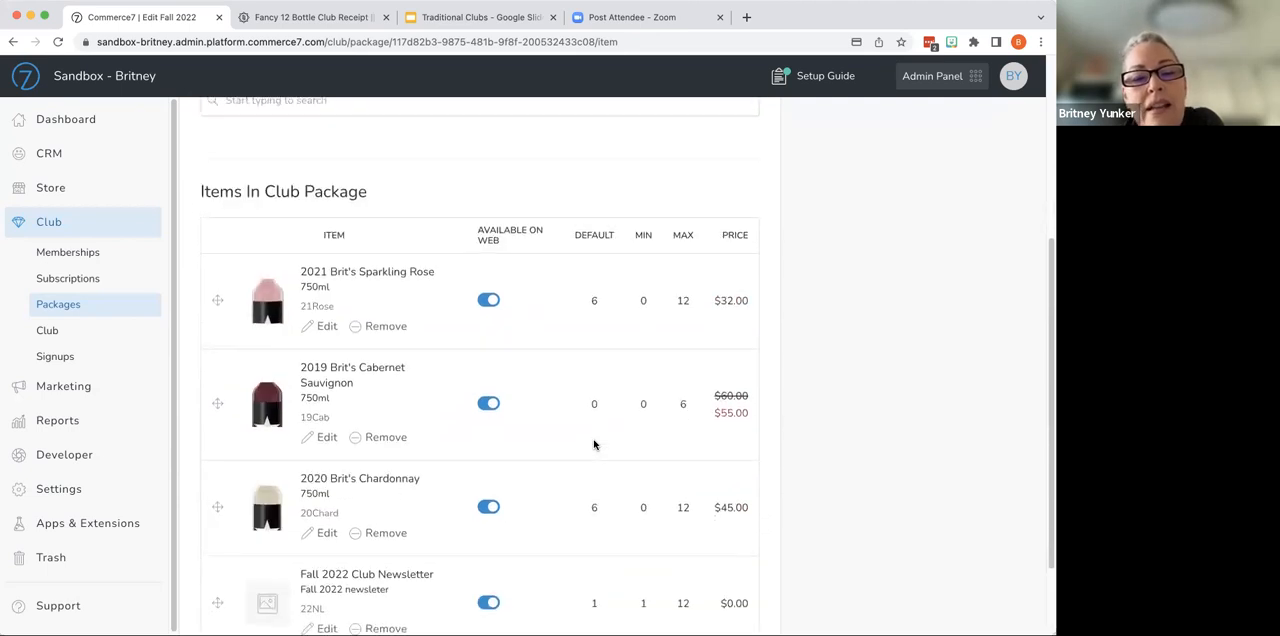
pyautogui.moveTo(216, 506); pyautogui.dragTo(219, 389)
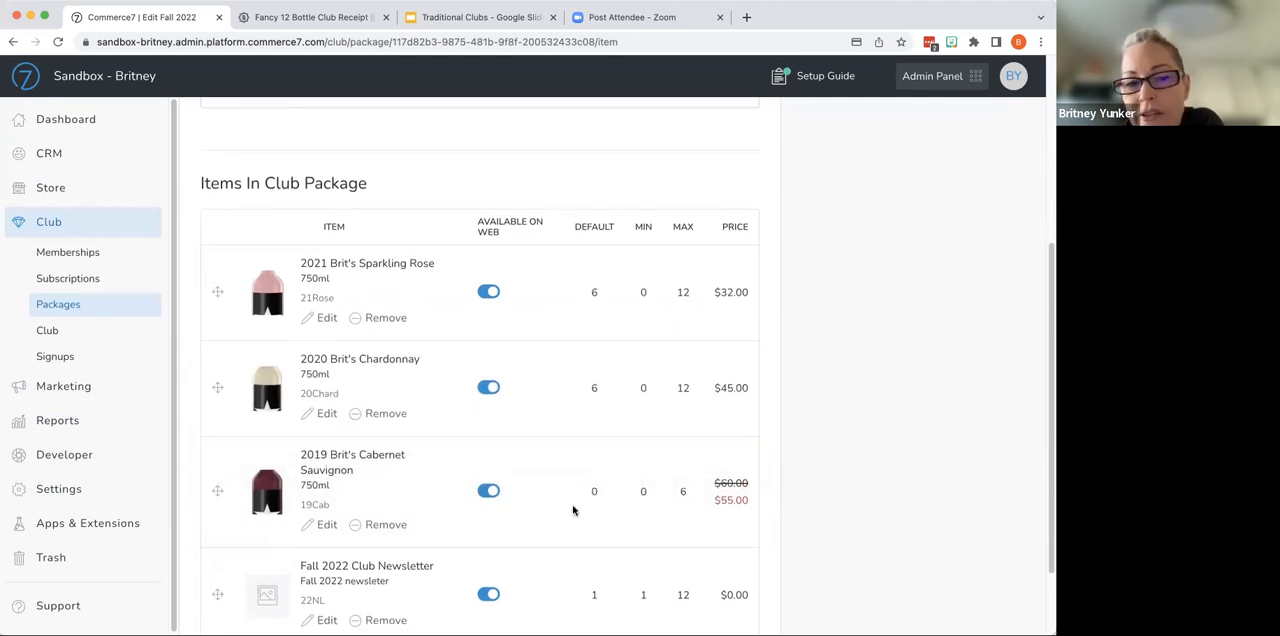
# - Switch web availability off and back on for the 2021 Brit's Sparkling Rose and the 2019 Brit's Cabernet Sauvignon
pyautogui.scroll(-1, 573, 510)
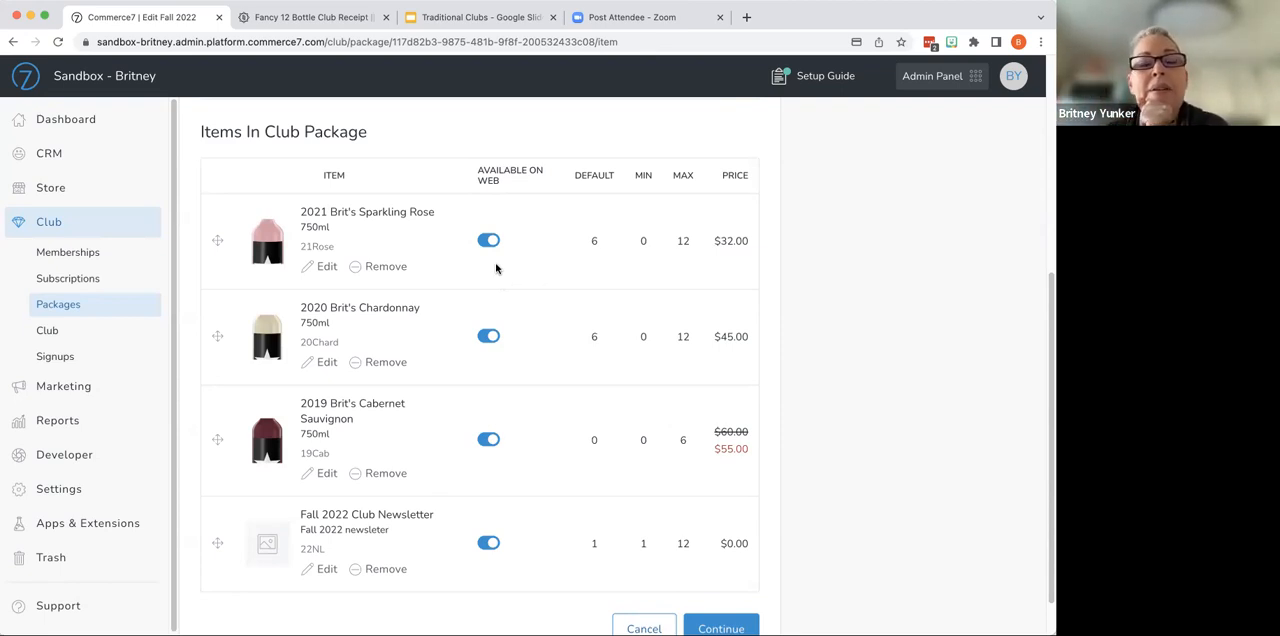
pyautogui.click(490, 242)
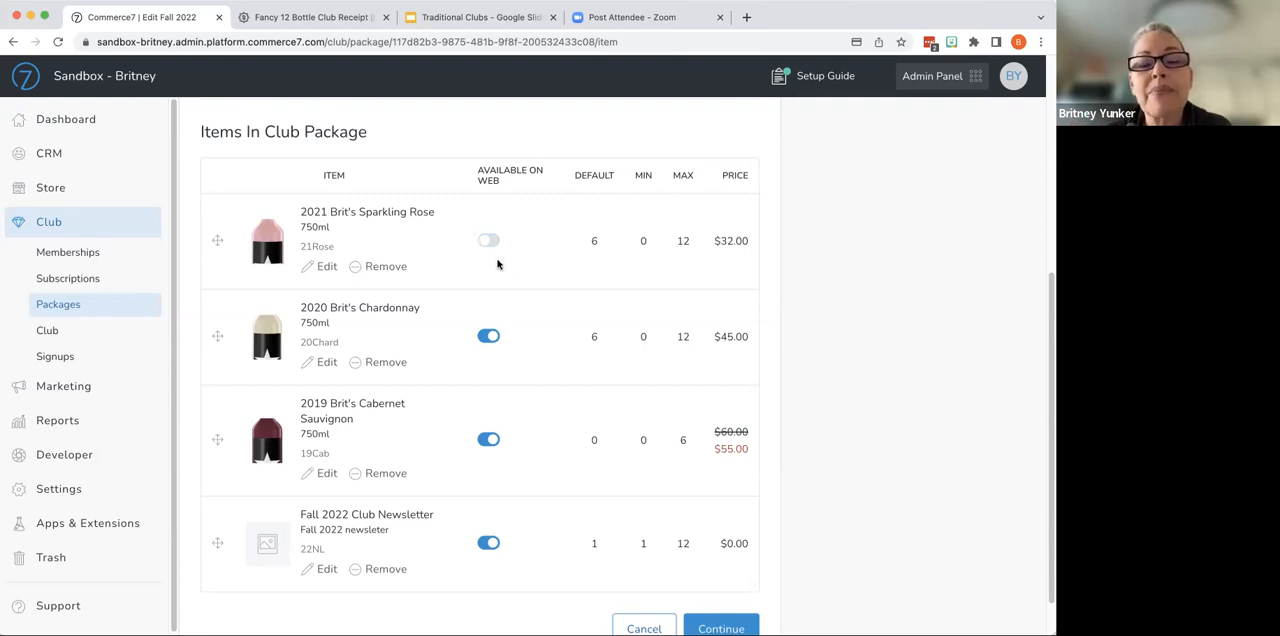
pyautogui.click(488, 241)
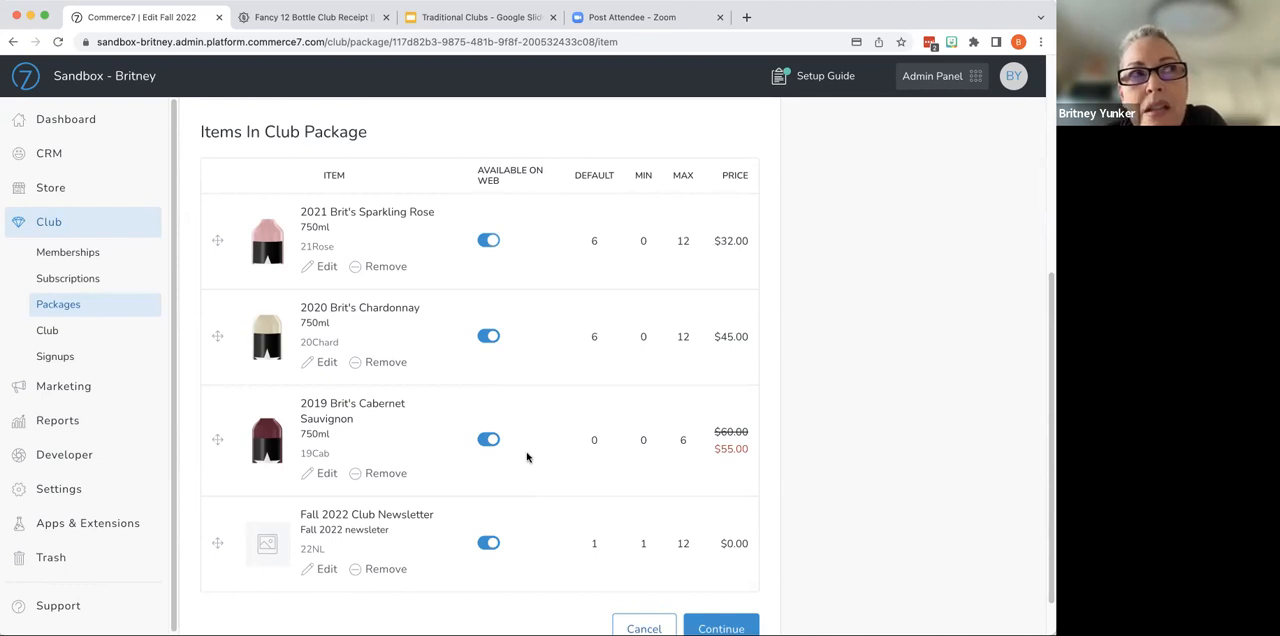
pyautogui.click(494, 440)
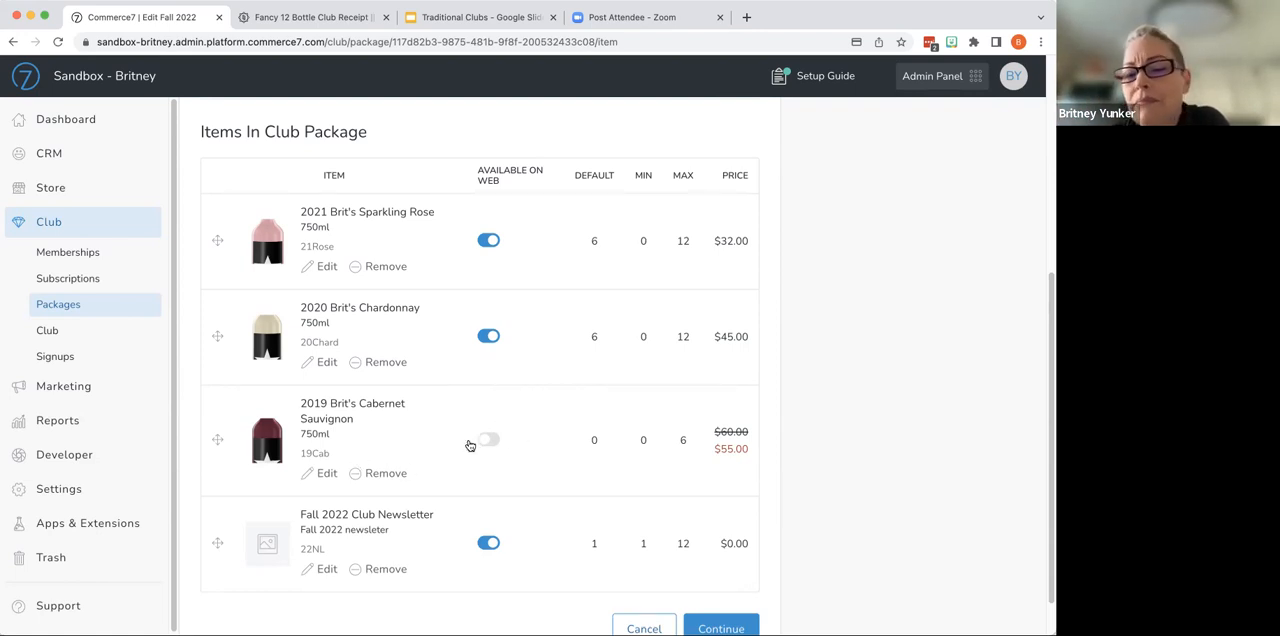
pyautogui.click(485, 444)
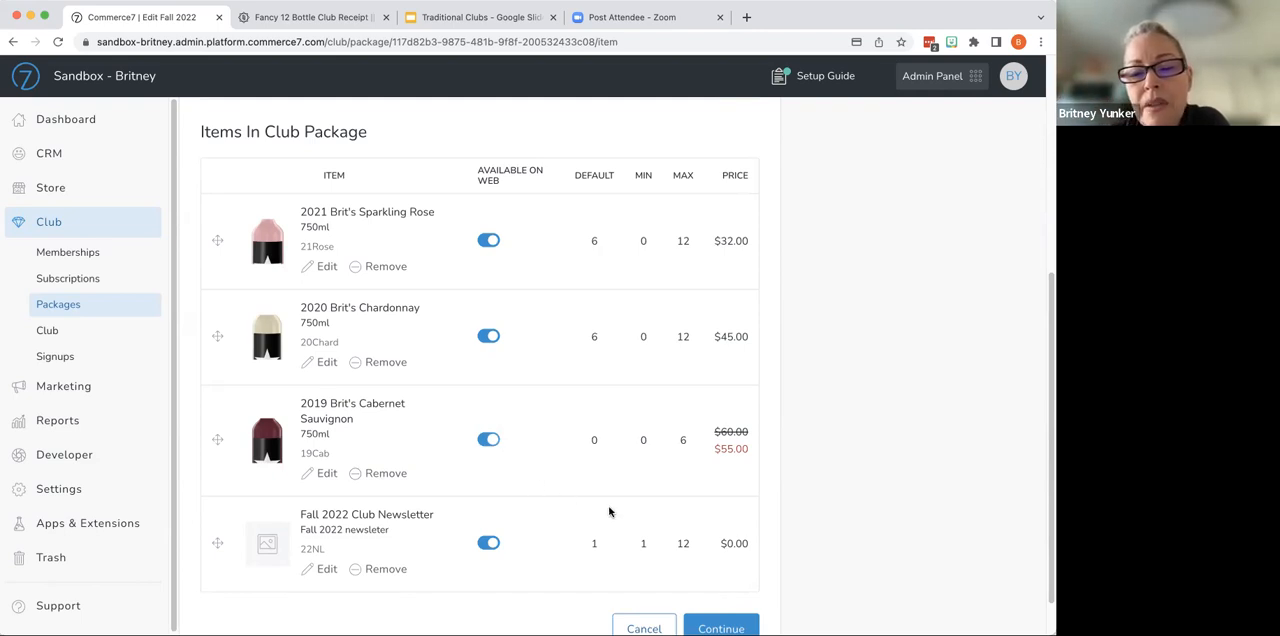
# - Review the package's item list and continue to its members
pyautogui.scroll(5, 626, 514)
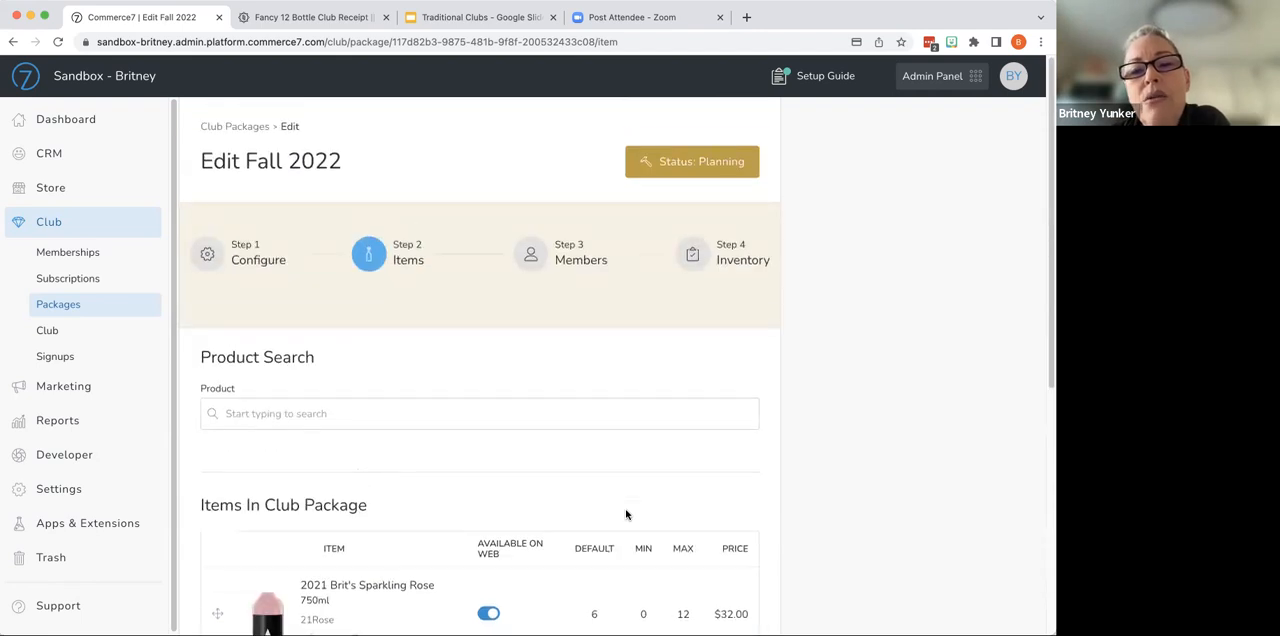
pyautogui.scroll(-5, 626, 514)
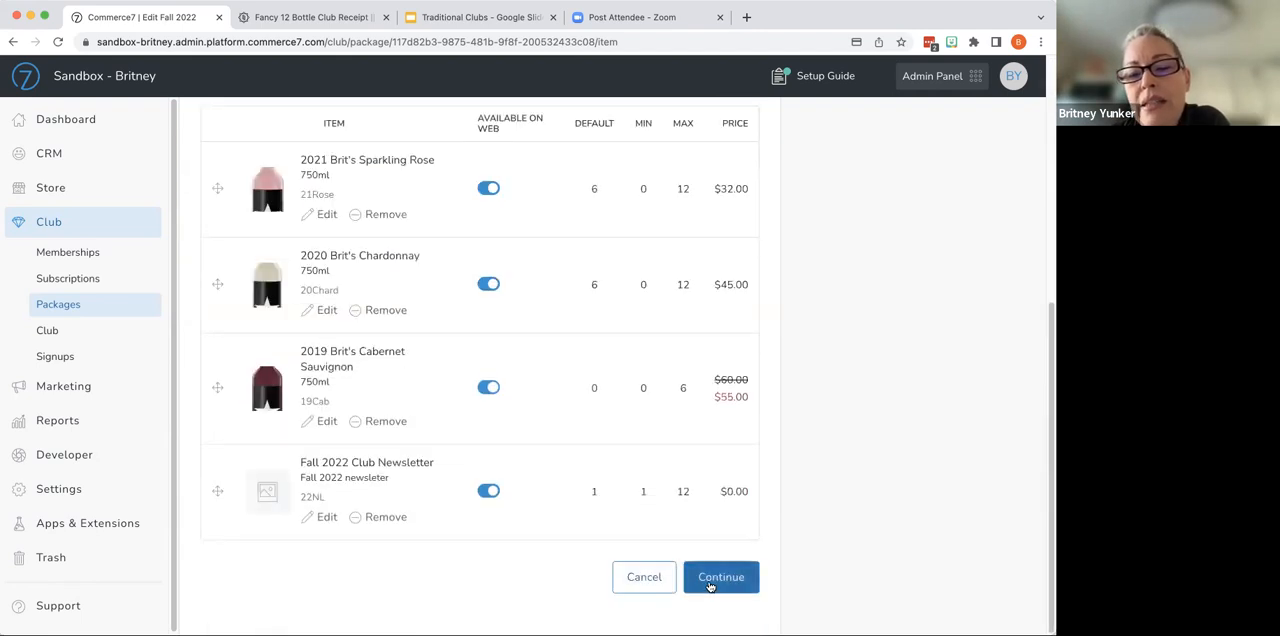
pyautogui.click(721, 579)
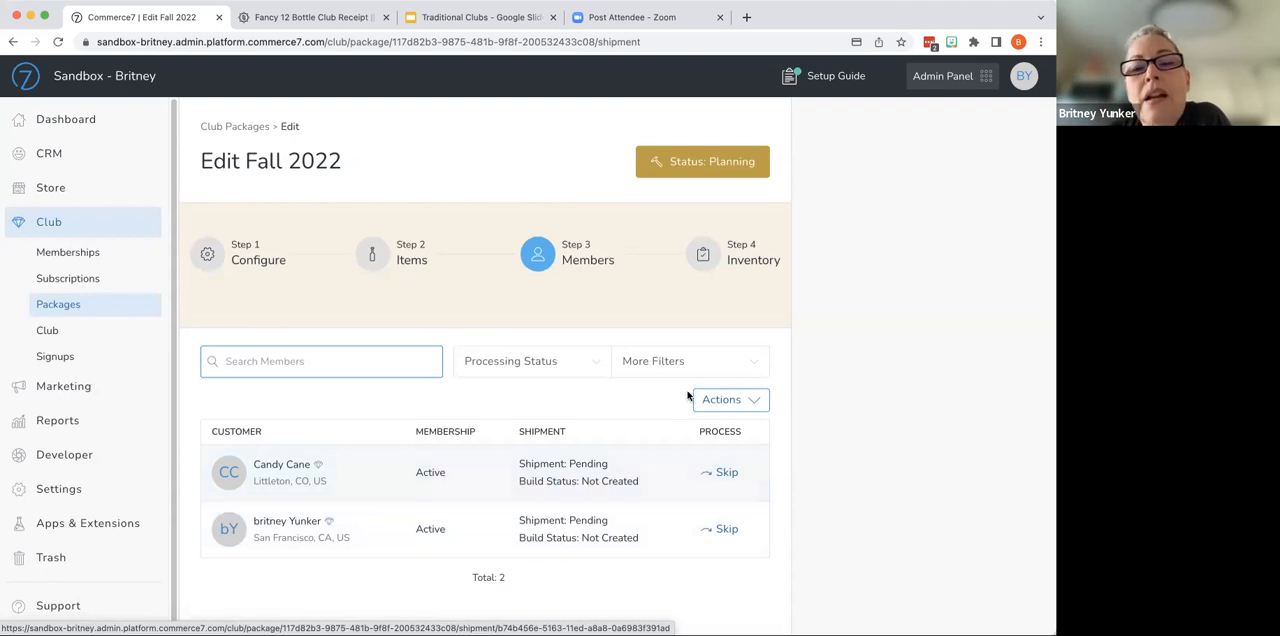
# - Examine the inventory needed to complete processing of the Fall 2022 package, by product and location
pyautogui.click(737, 257)
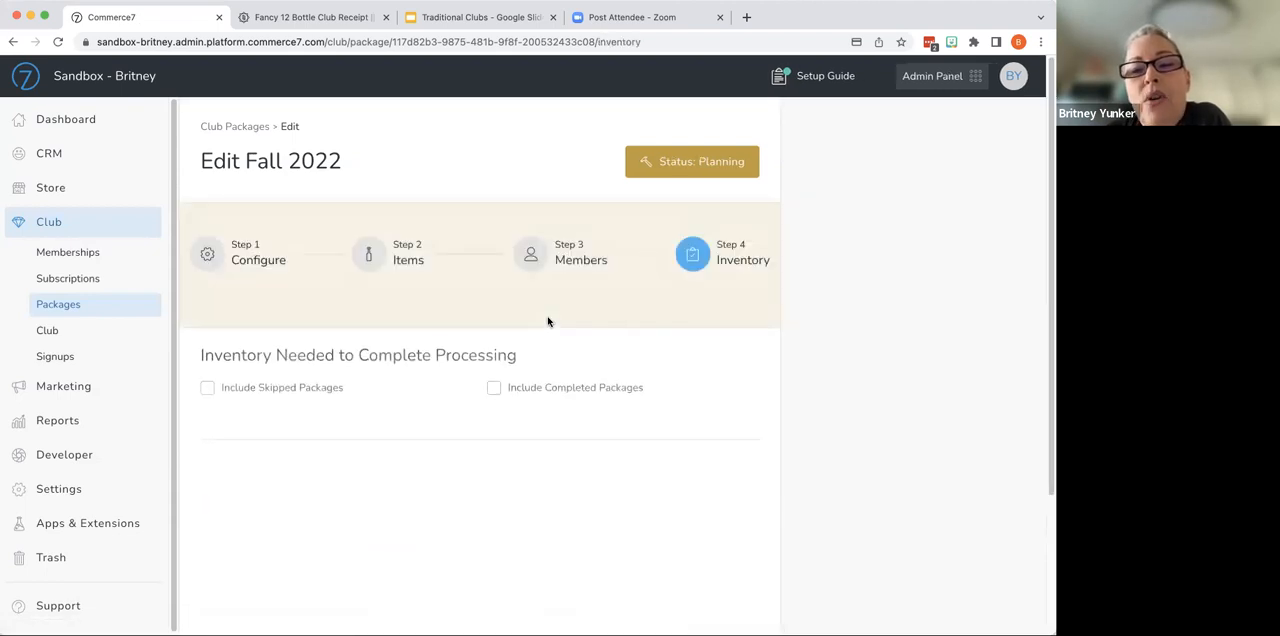
pyautogui.scroll(-4, 535, 439)
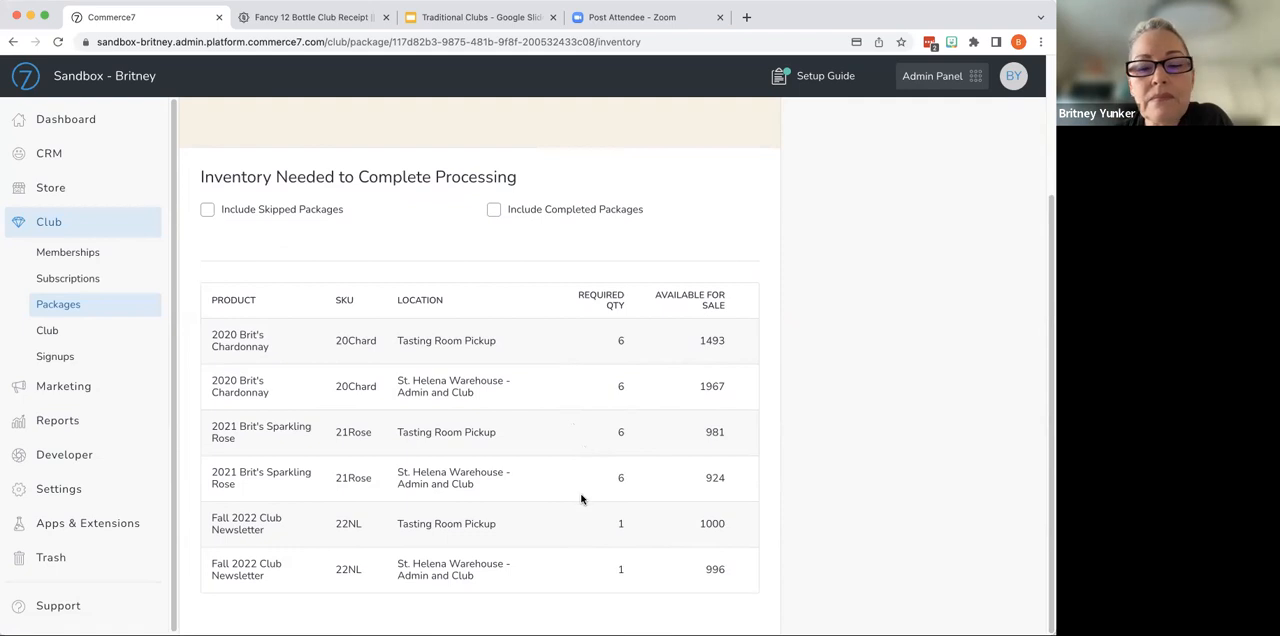
pyautogui.scroll(3, 581, 498)
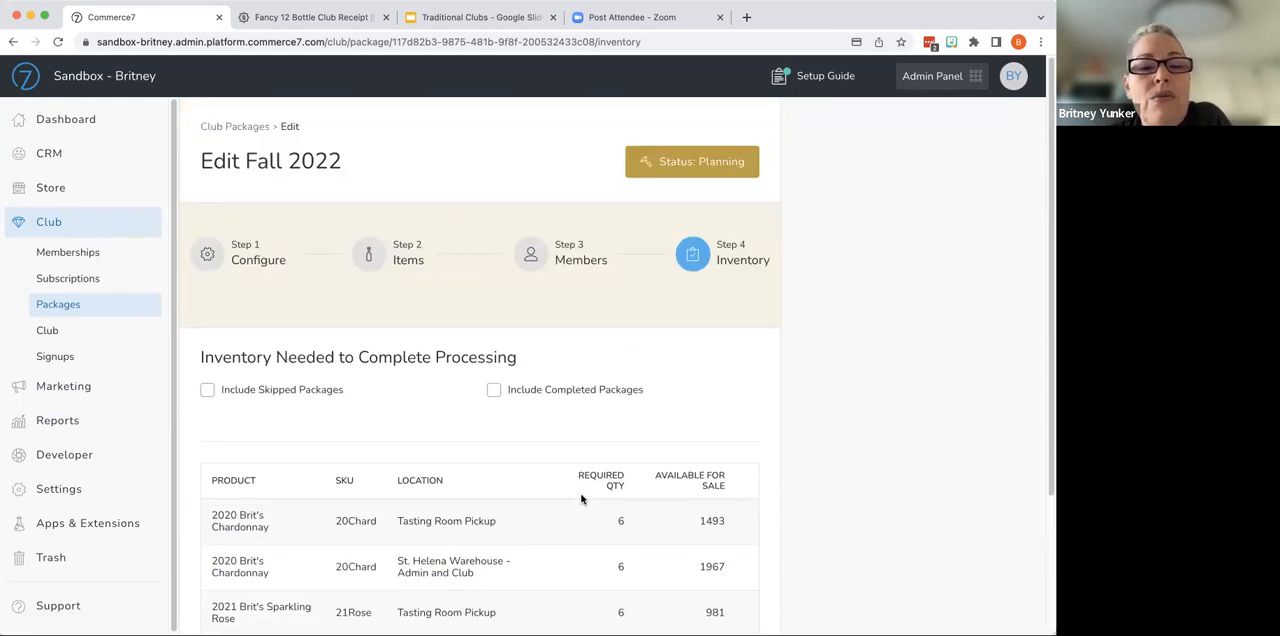
# - Change the Fall 2022 package's status from planning to active and confirm the activation
pyautogui.click(701, 168)
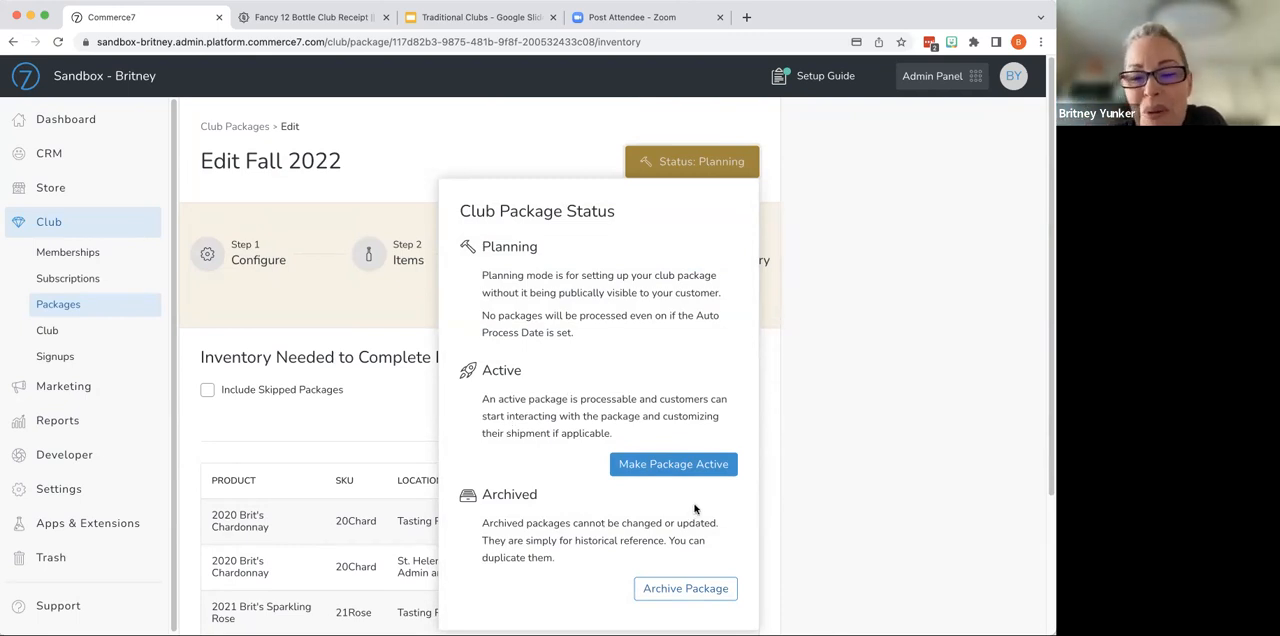
pyautogui.click(699, 463)
pyautogui.click(690, 408)
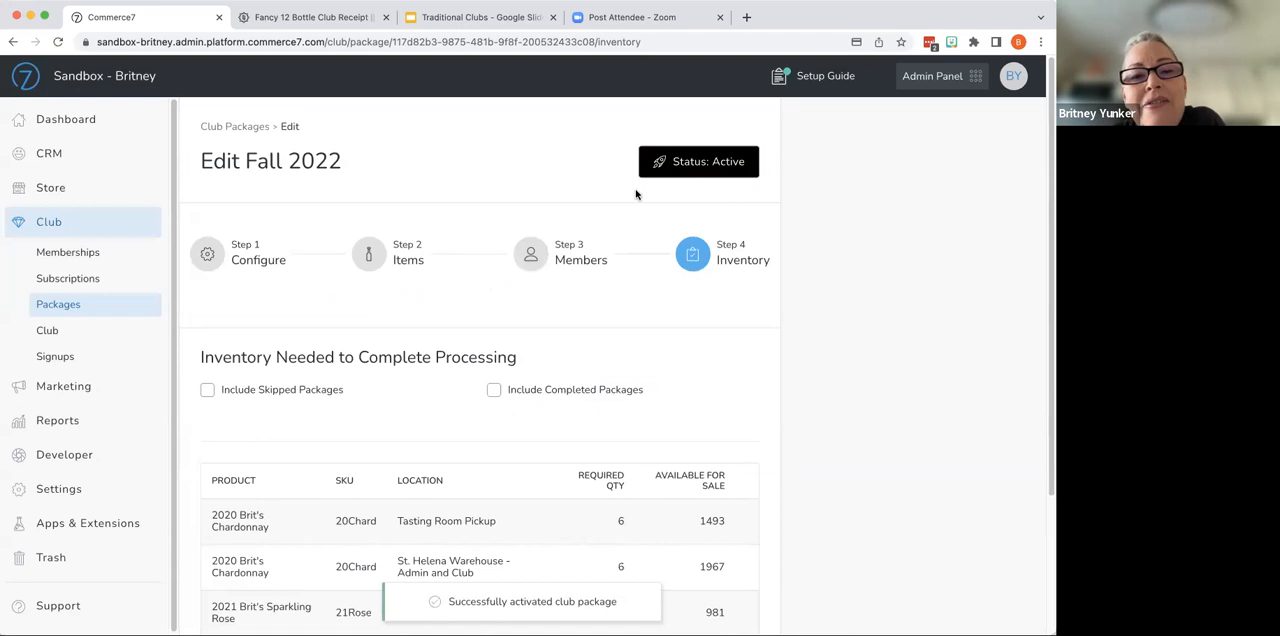
# - Save the package's communication settings: two week reminder Oct 28, 2022, two day reminder Nov 9, 2022, and email on every credit card failure
pyautogui.click(260, 257)
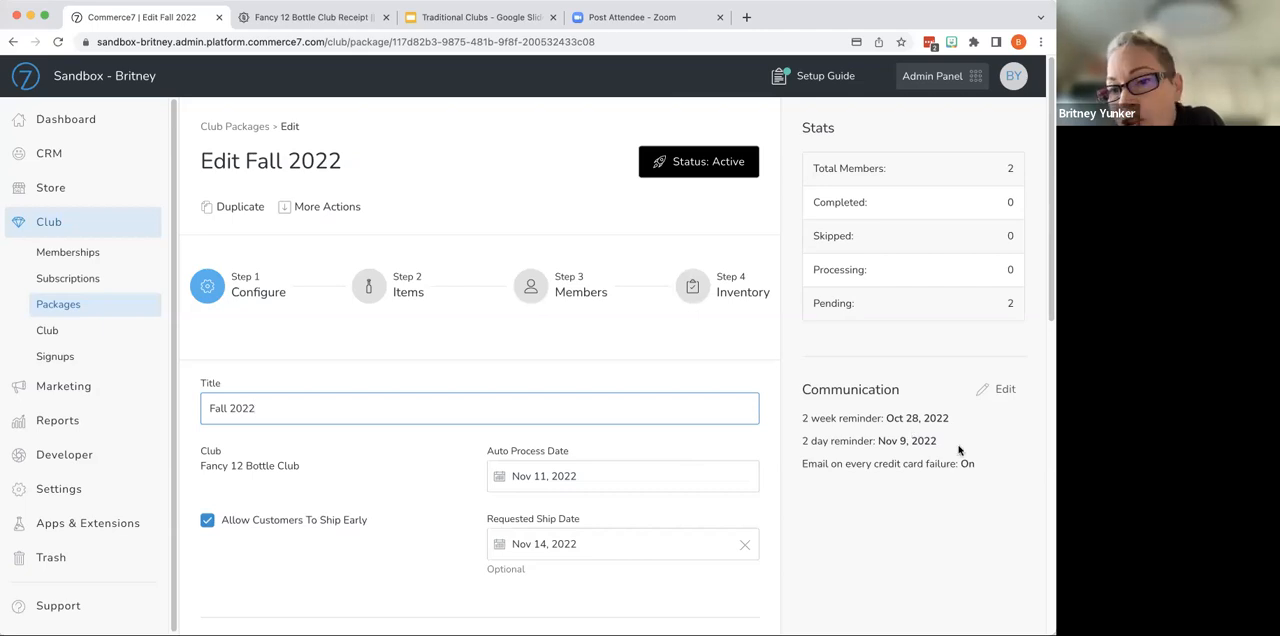
pyautogui.click(1005, 390)
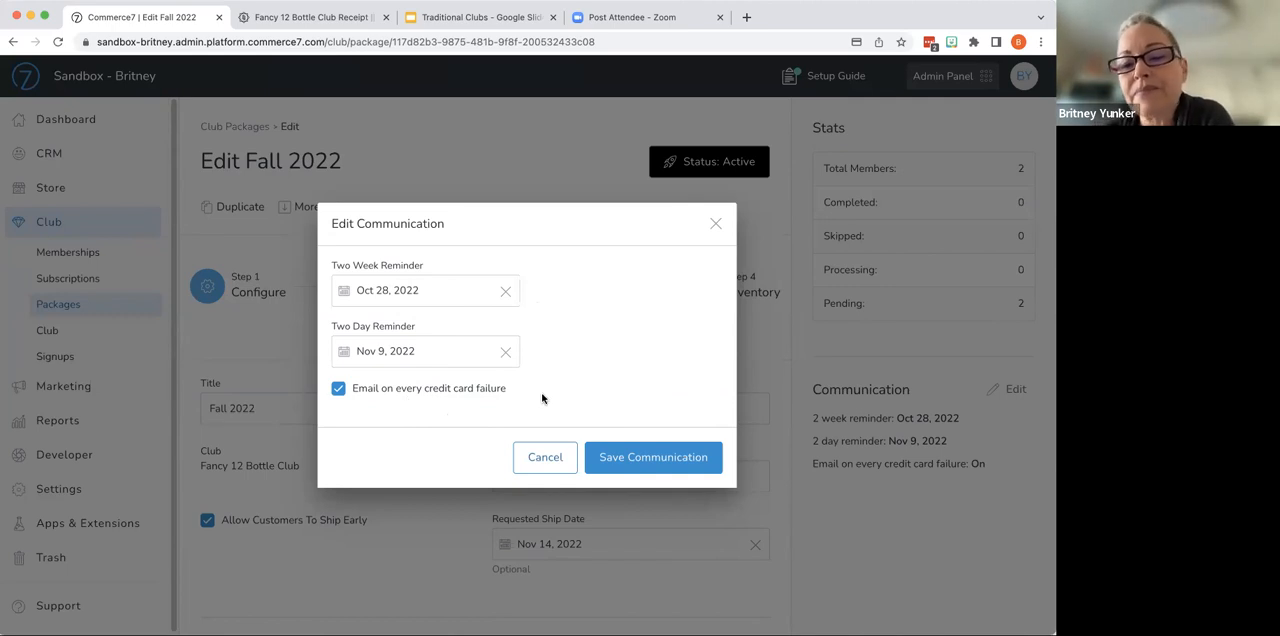
pyautogui.click(664, 459)
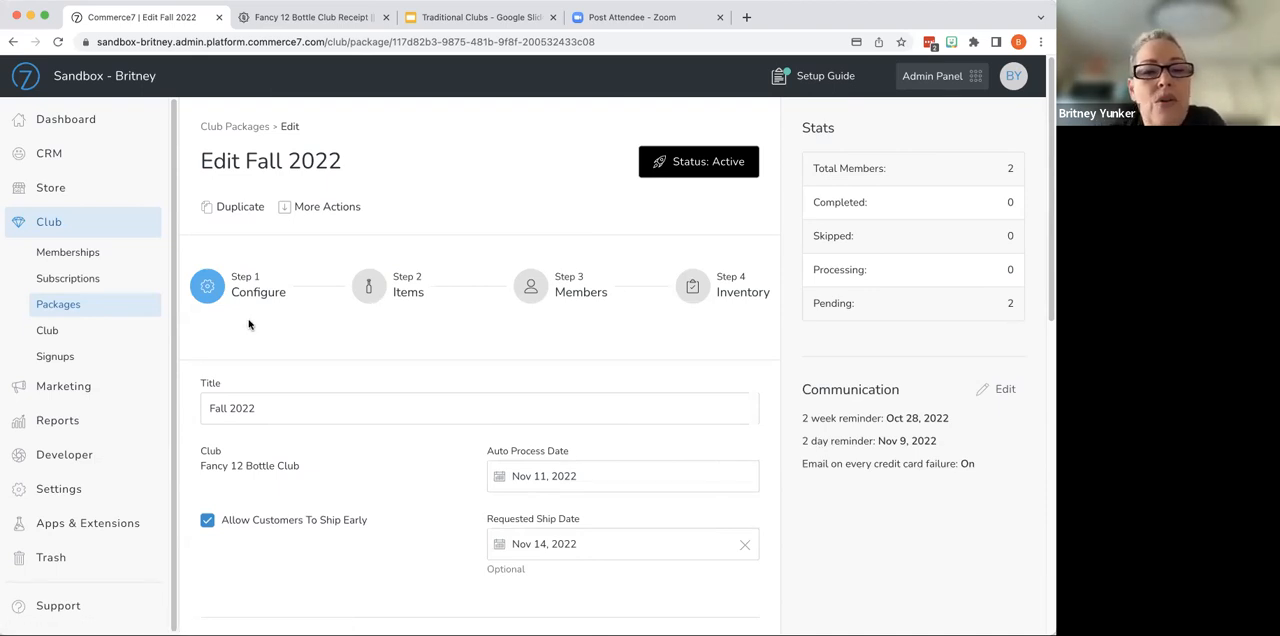
# - Review the package's members, and refresh the storefront's Fancy 12 Bottle Club receipt to examine the first shipment
pyautogui.click(538, 288)
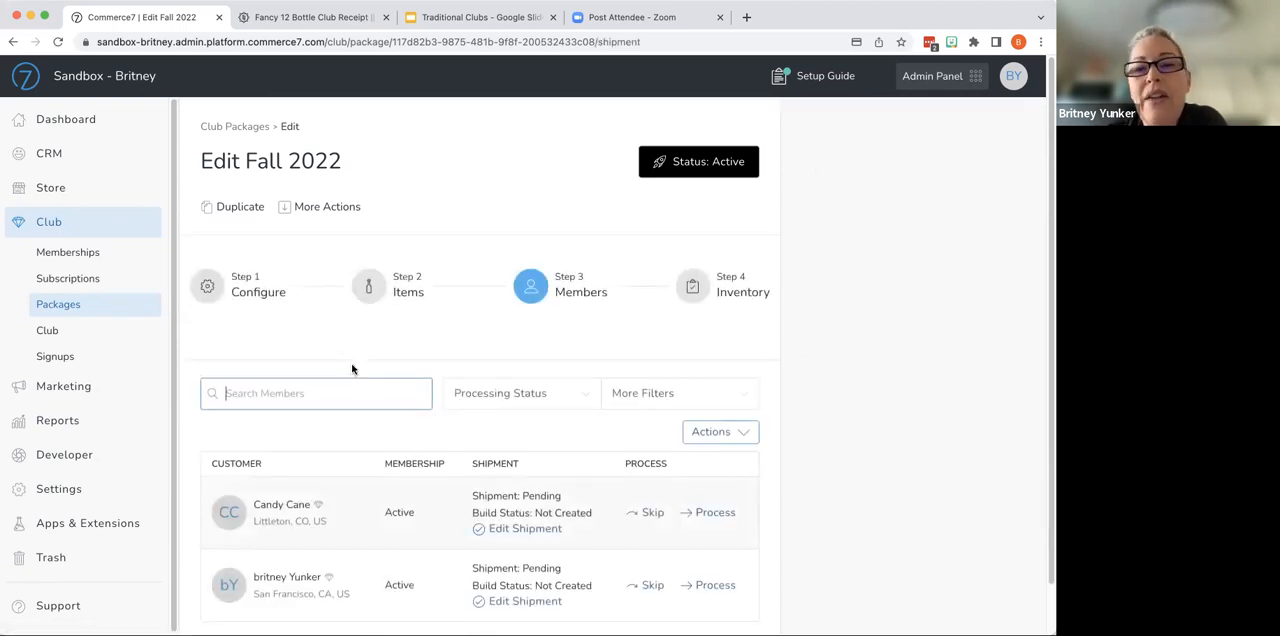
pyautogui.scroll(-1, 426, 434)
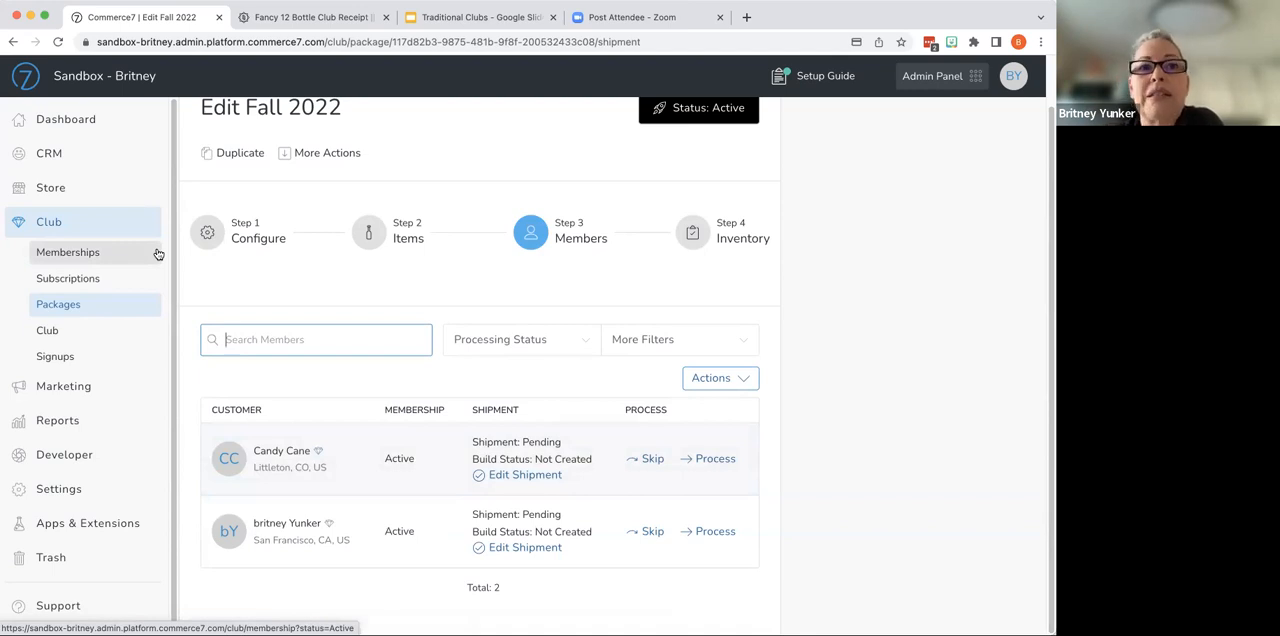
pyautogui.click(300, 17)
pyautogui.click(58, 41)
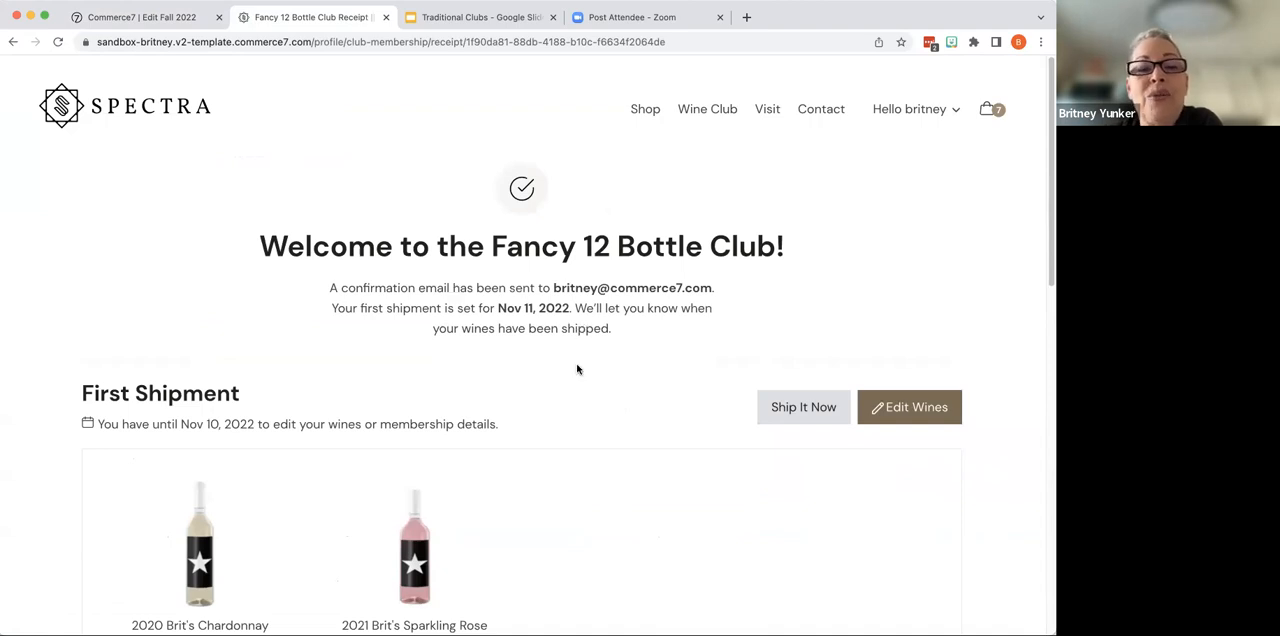
pyautogui.scroll(-3, 577, 369)
pyautogui.scroll(3, 577, 369)
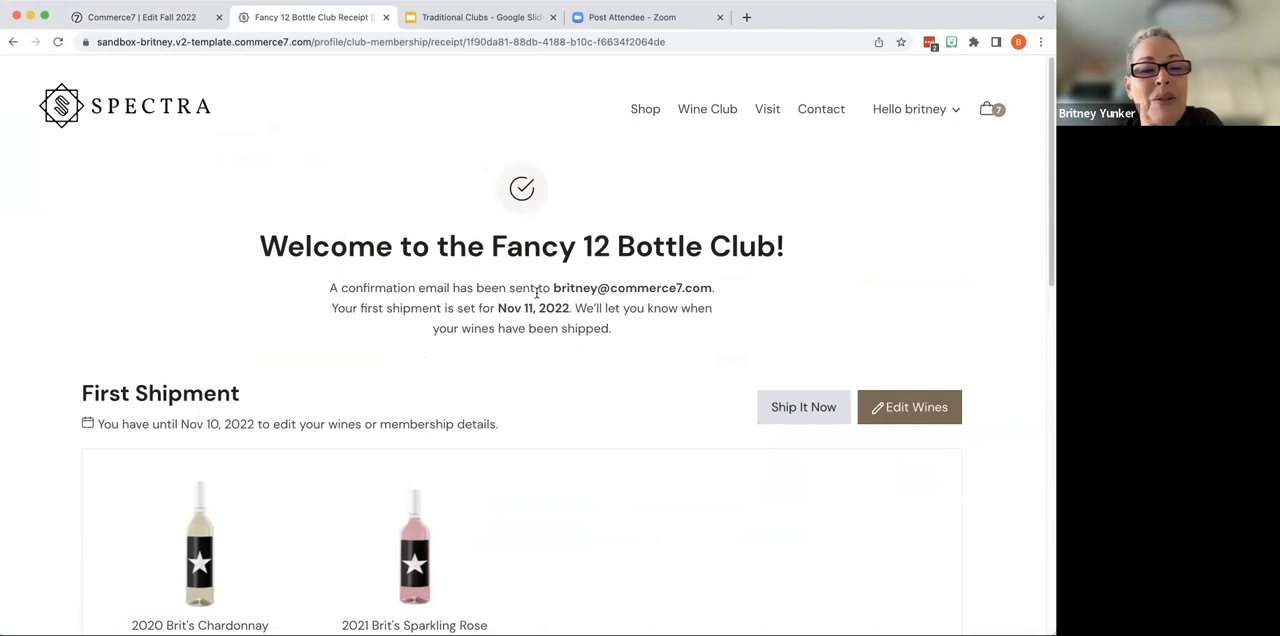
pyautogui.scroll(-1, 492, 532)
pyautogui.scroll(-5, 492, 532)
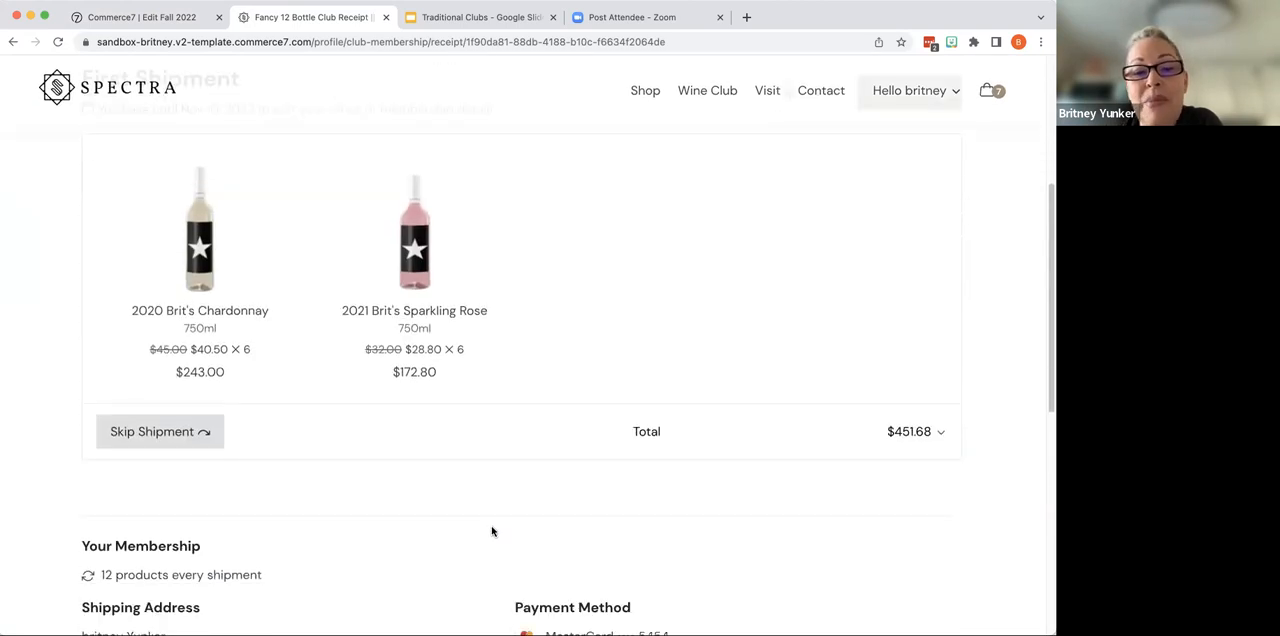
pyautogui.scroll(1, 517, 347)
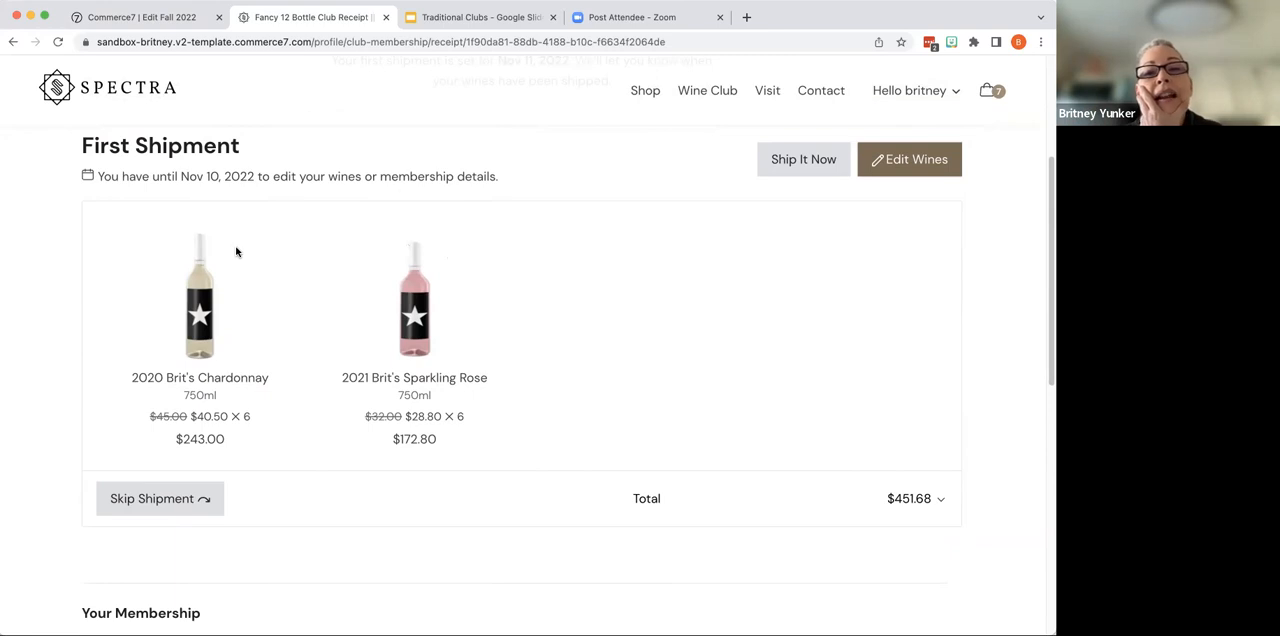
# - Open the customer's profile dashboard on the storefront and look at the upcoming club shipment
pyautogui.moveTo(897, 91)
pyautogui.click(903, 117)
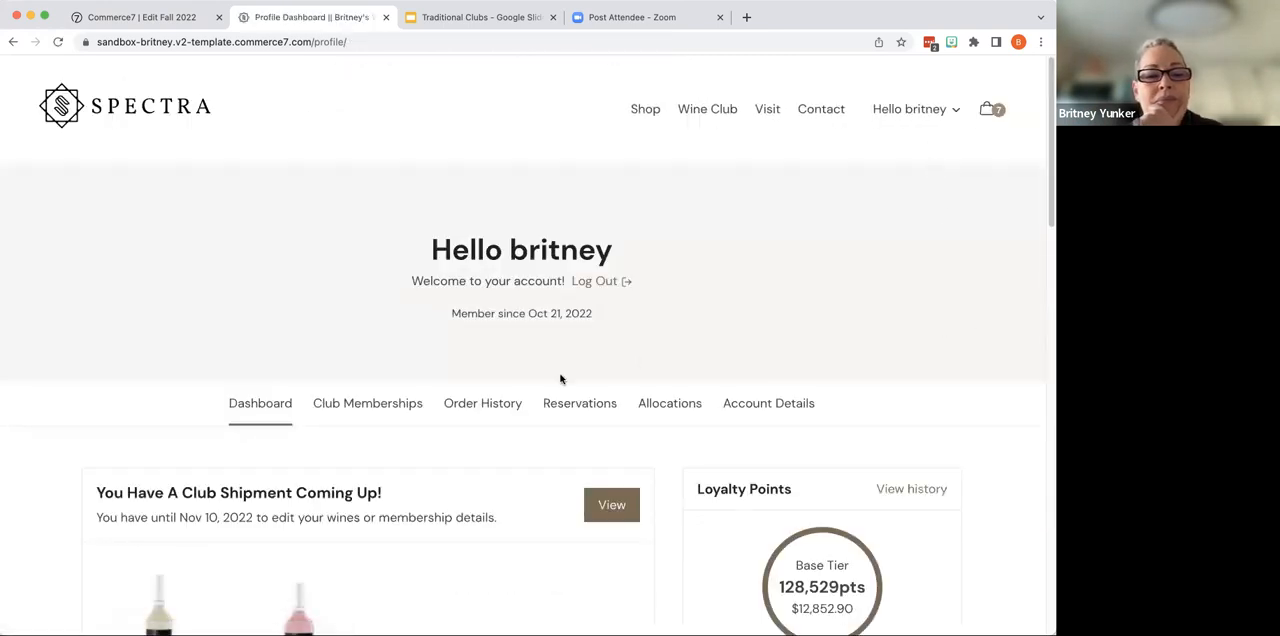
pyautogui.scroll(-5, 571, 371)
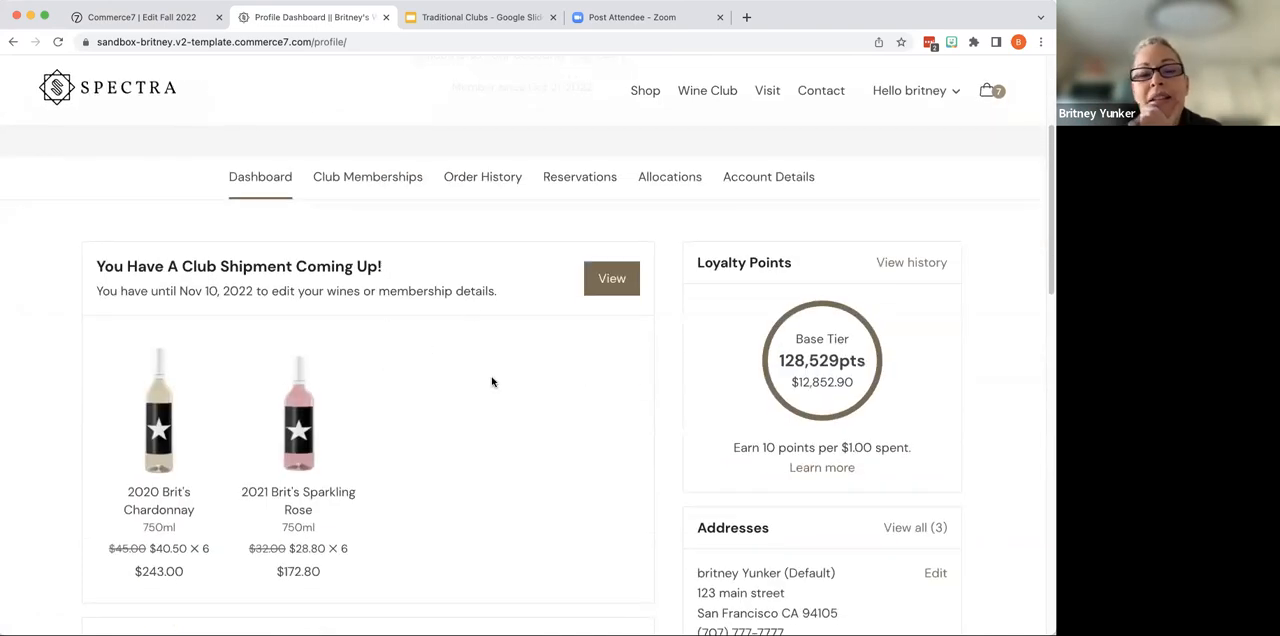
# - Open the customer's club memberships and examine the Fancy 12 Bottle Club's wines, edit deadline, shipping address, payment method and status
pyautogui.click(915, 90)
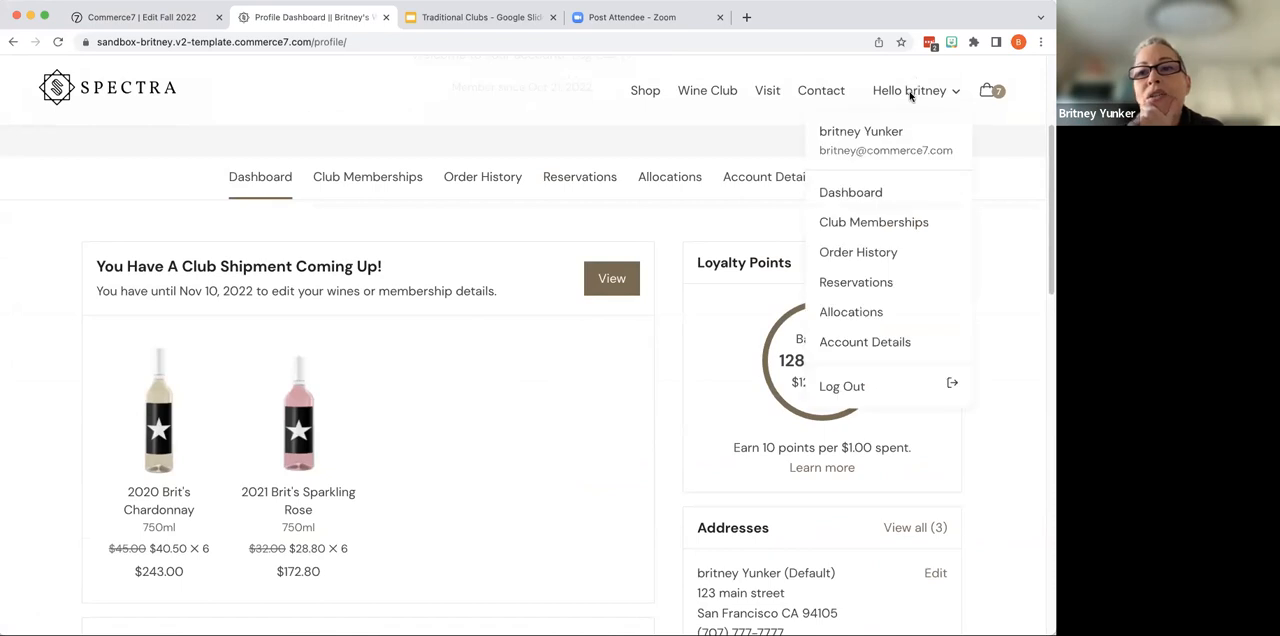
pyautogui.click(855, 225)
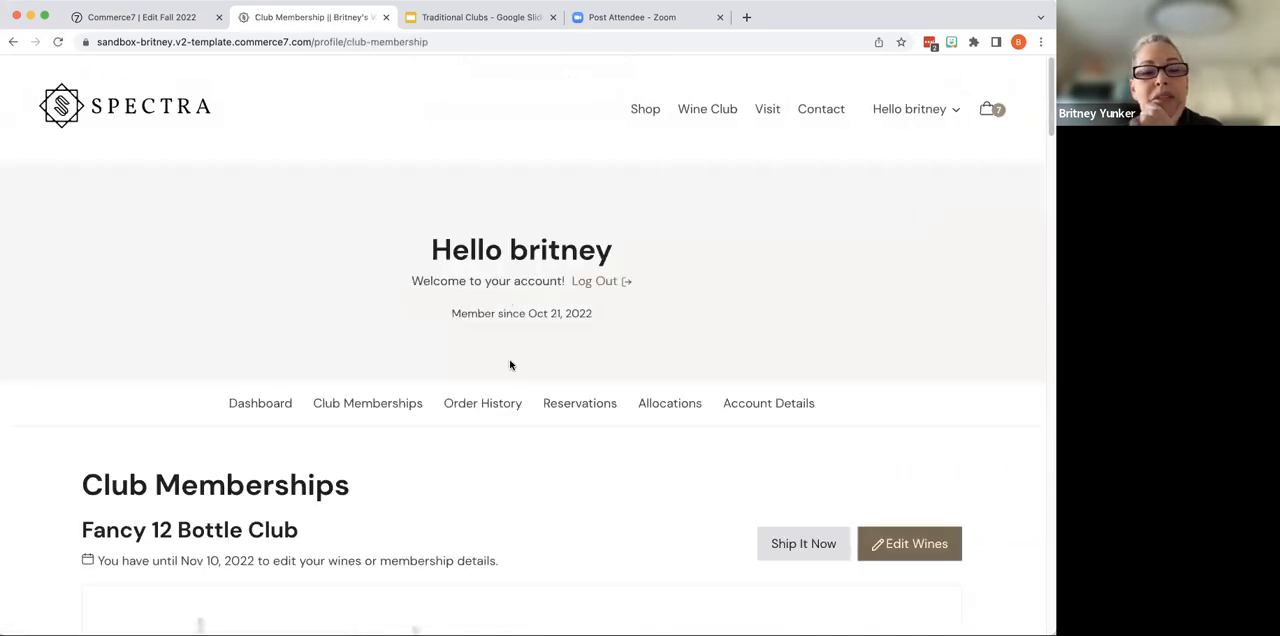
pyautogui.scroll(-5, 510, 365)
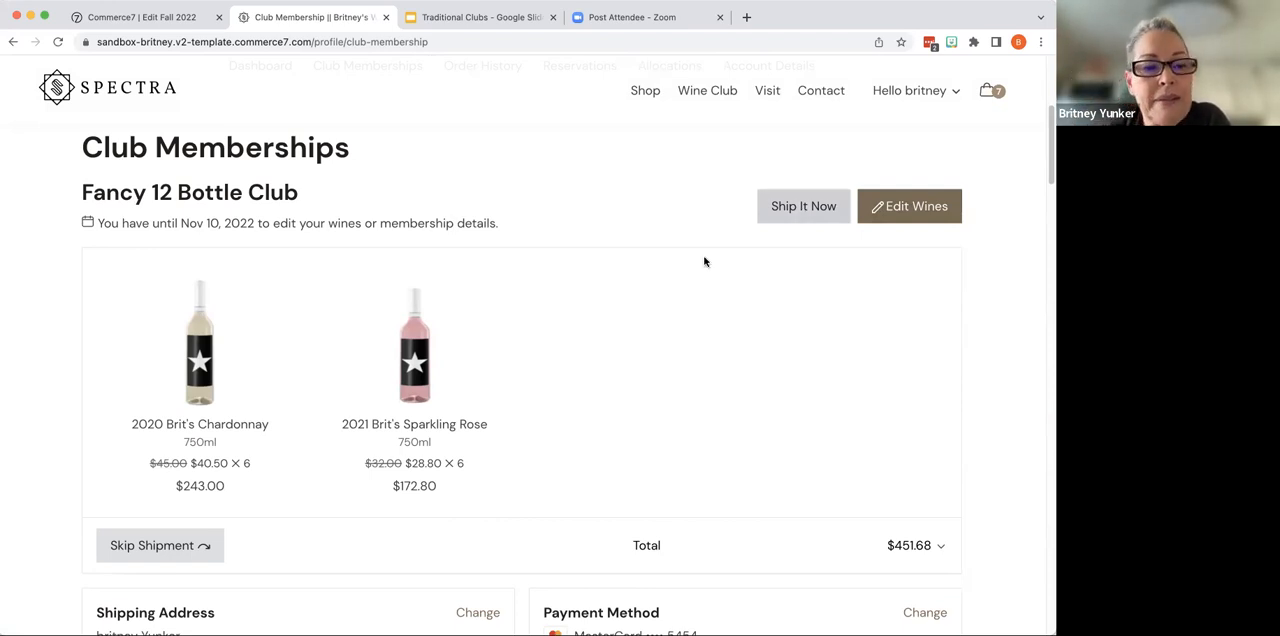
pyautogui.scroll(-3, 690, 270)
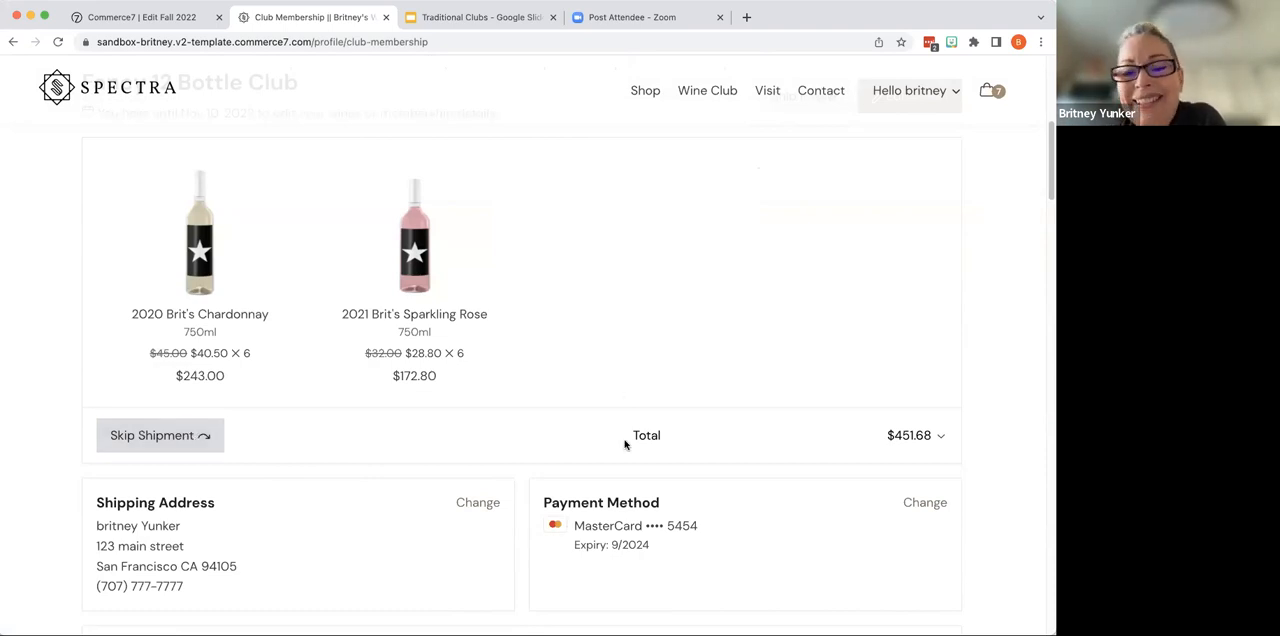
pyautogui.scroll(-2, 624, 440)
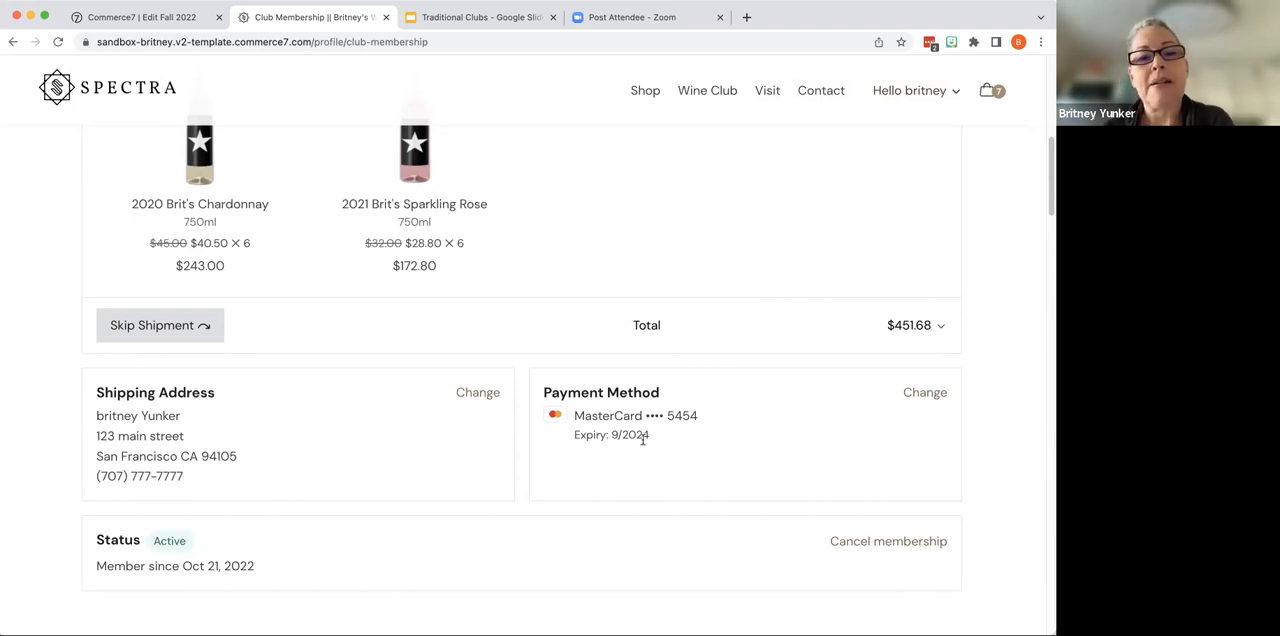
pyautogui.scroll(5, 637, 446)
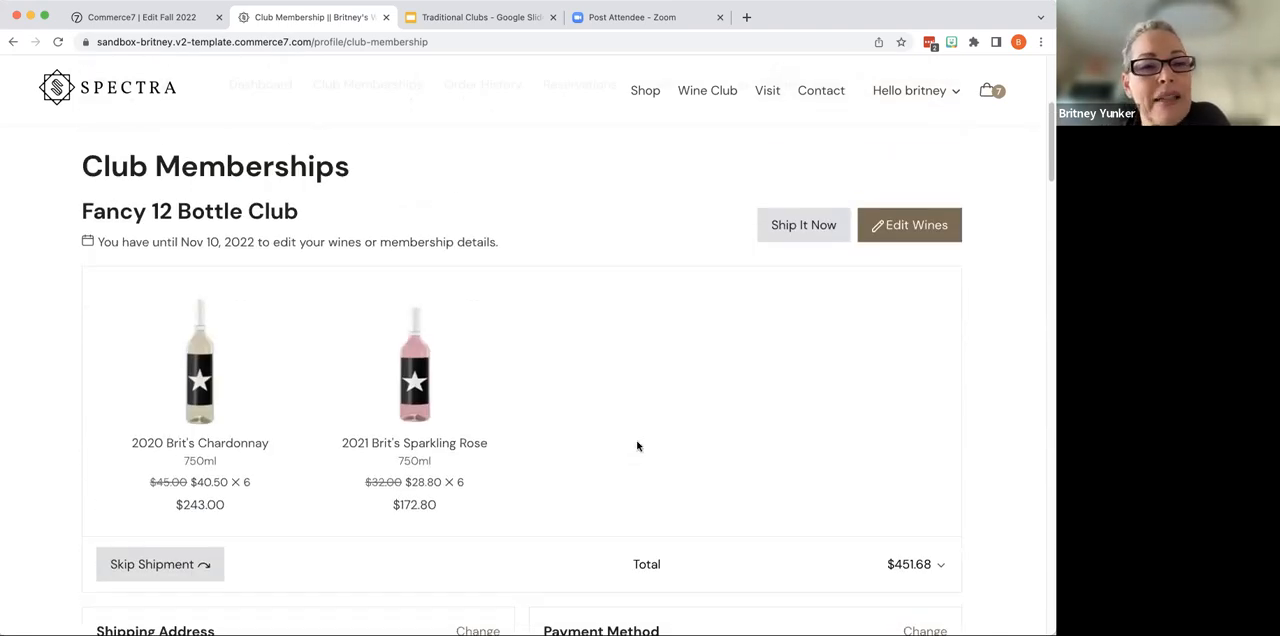
pyautogui.scroll(2, 637, 446)
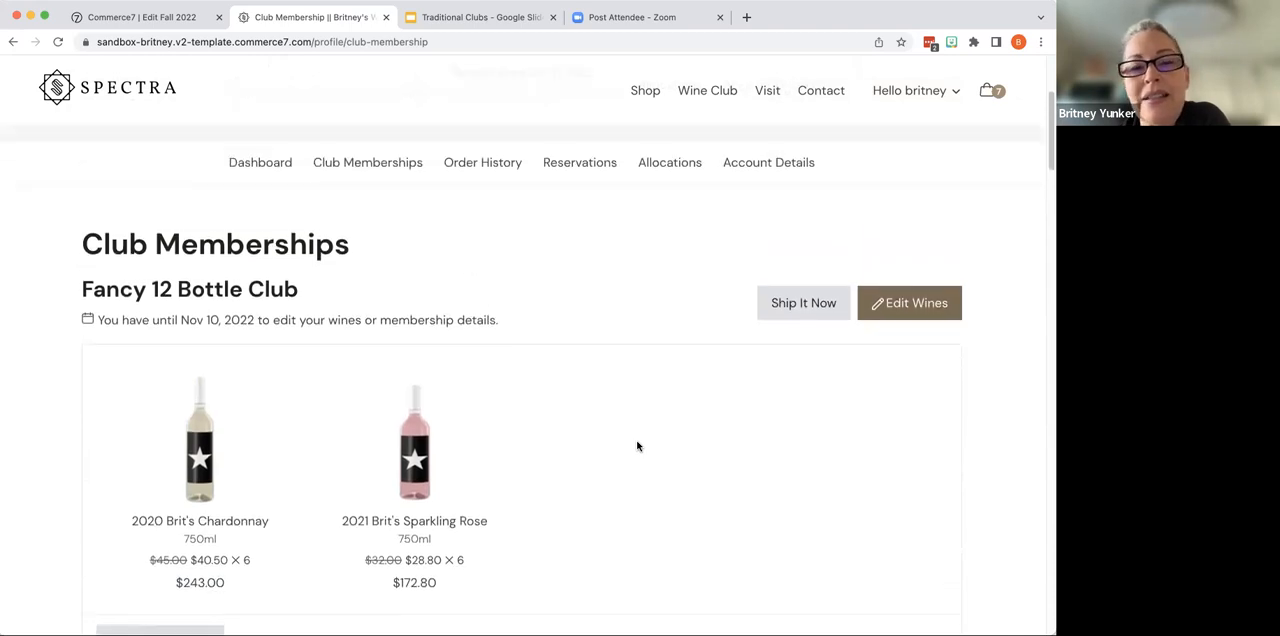
pyautogui.scroll(-4, 637, 446)
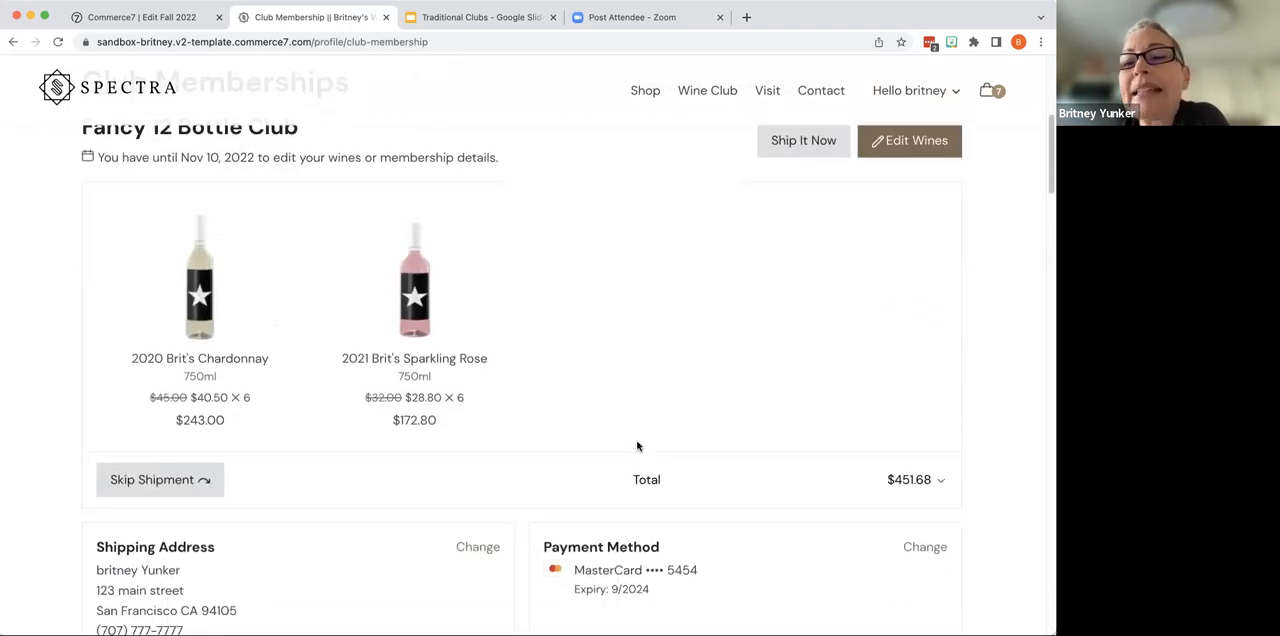
pyautogui.scroll(2, 637, 446)
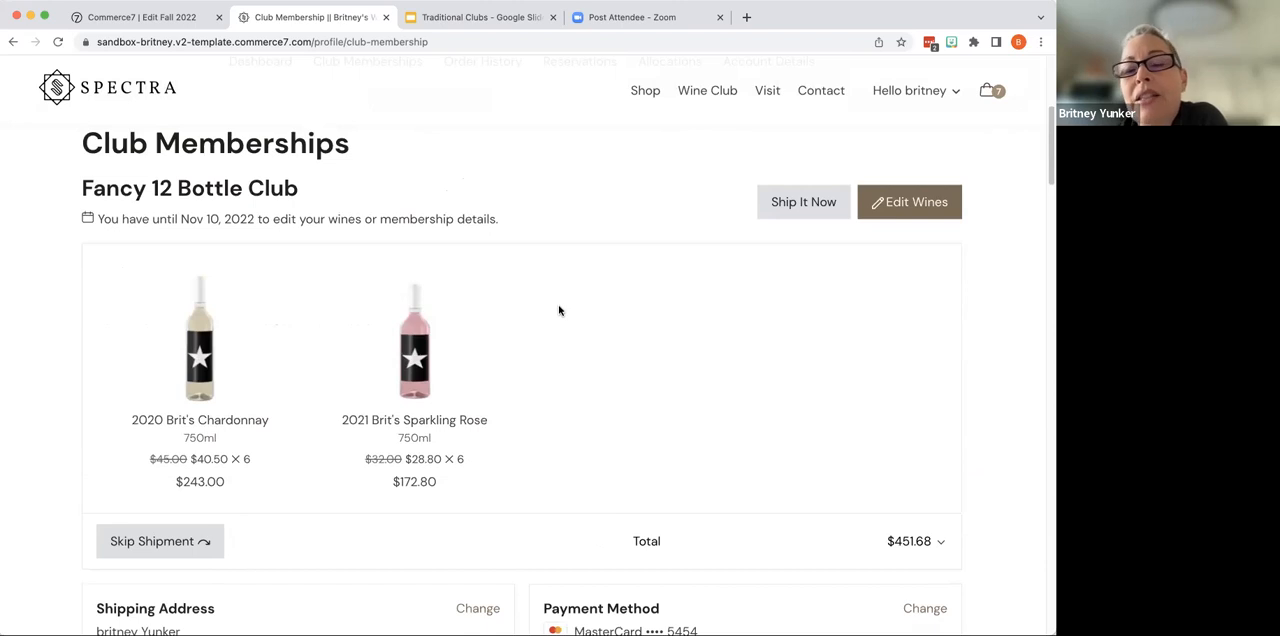
# - Start editing the Fancy 12 Bottle Club shipment's wines and add six bottles of 2019 Brit's Cabernet Sauvignon
pyautogui.click(918, 209)
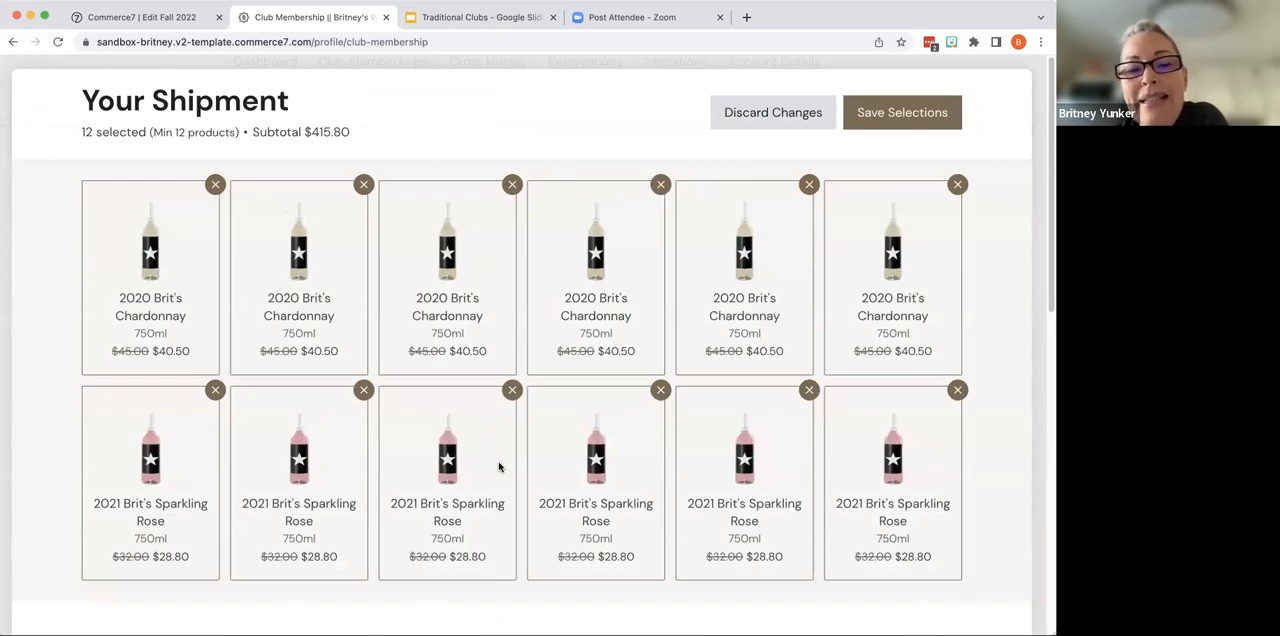
pyautogui.scroll(-5, 525, 490)
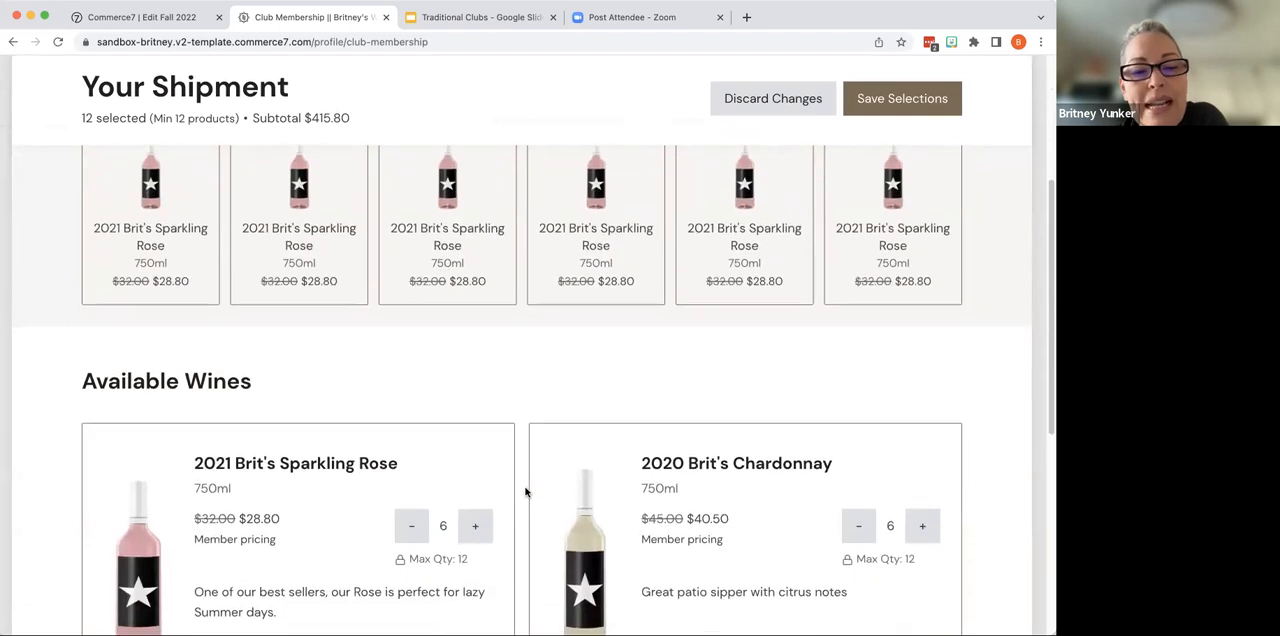
pyautogui.scroll(-2, 525, 490)
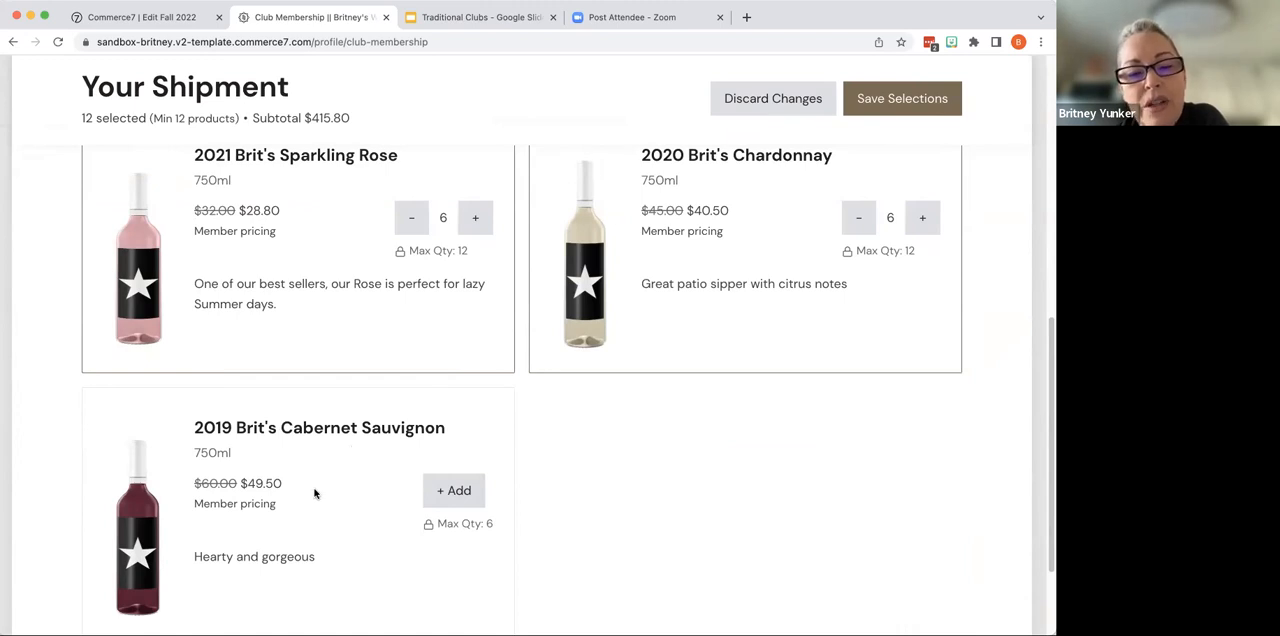
pyautogui.click(466, 495)
pyautogui.click(472, 494)
pyautogui.click(472, 494)
pyautogui.click(472, 494)
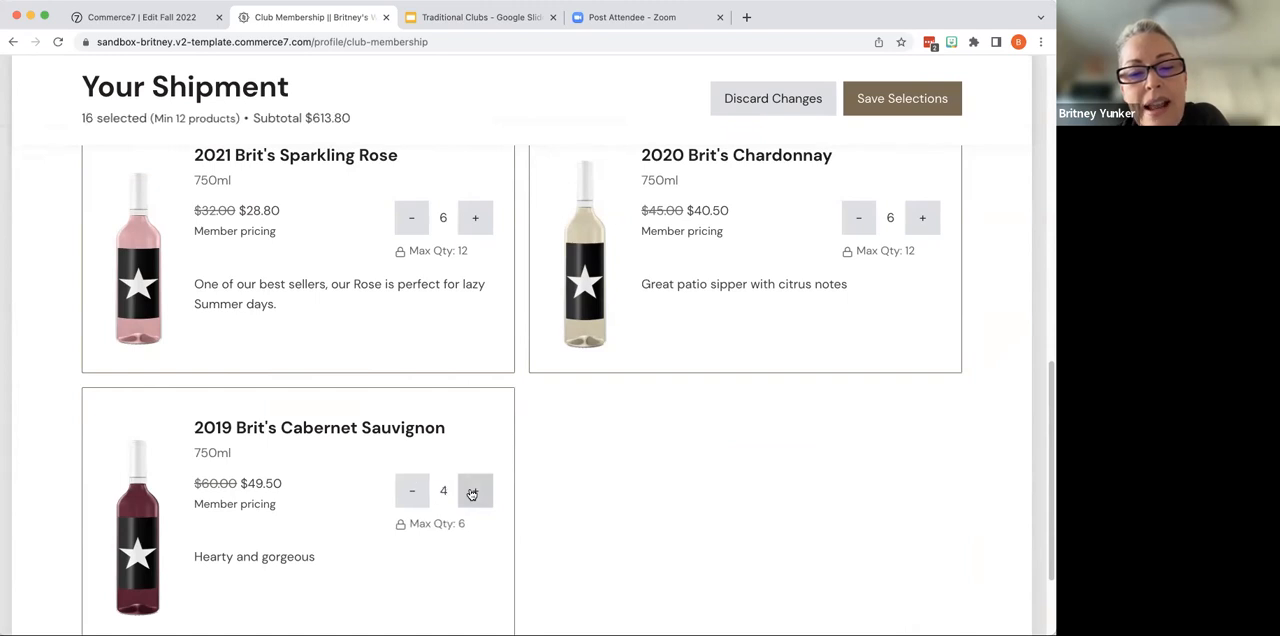
pyautogui.click(472, 494)
pyautogui.click(472, 494)
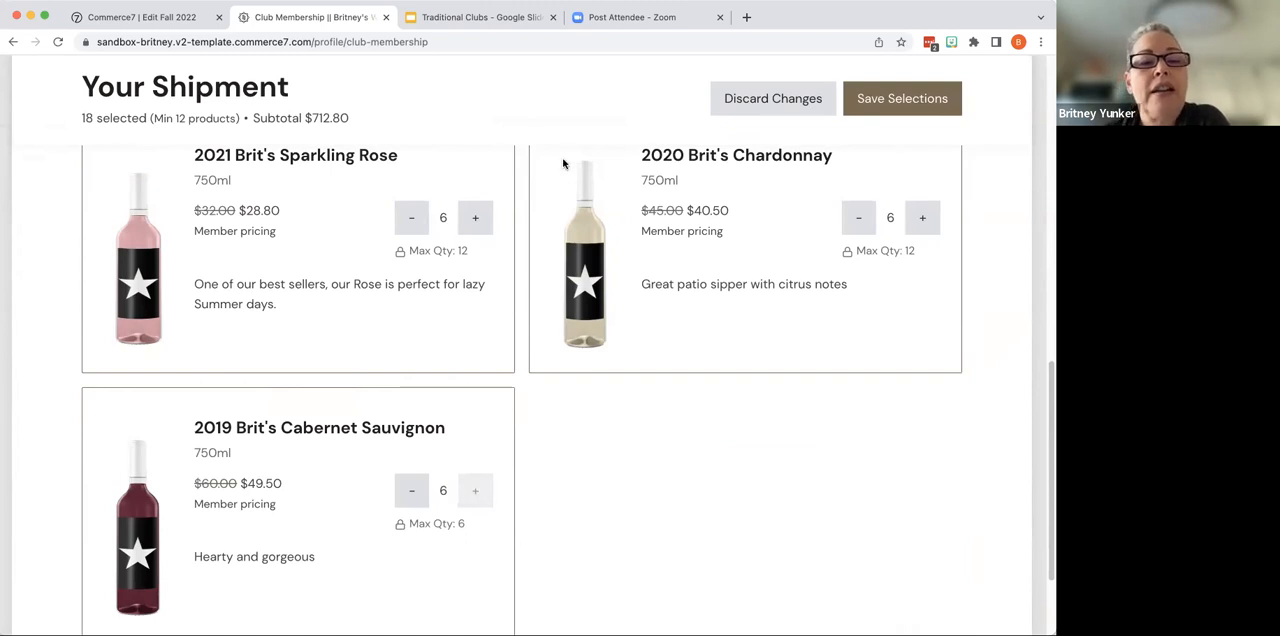
# - Reduce the 2021 Brit's Sparkling Rose and the 2020 Brit's Chardonnay to 3 bottles each and save the wine selections
pyautogui.click(411, 217)
pyautogui.click(411, 217)
pyautogui.click(411, 217)
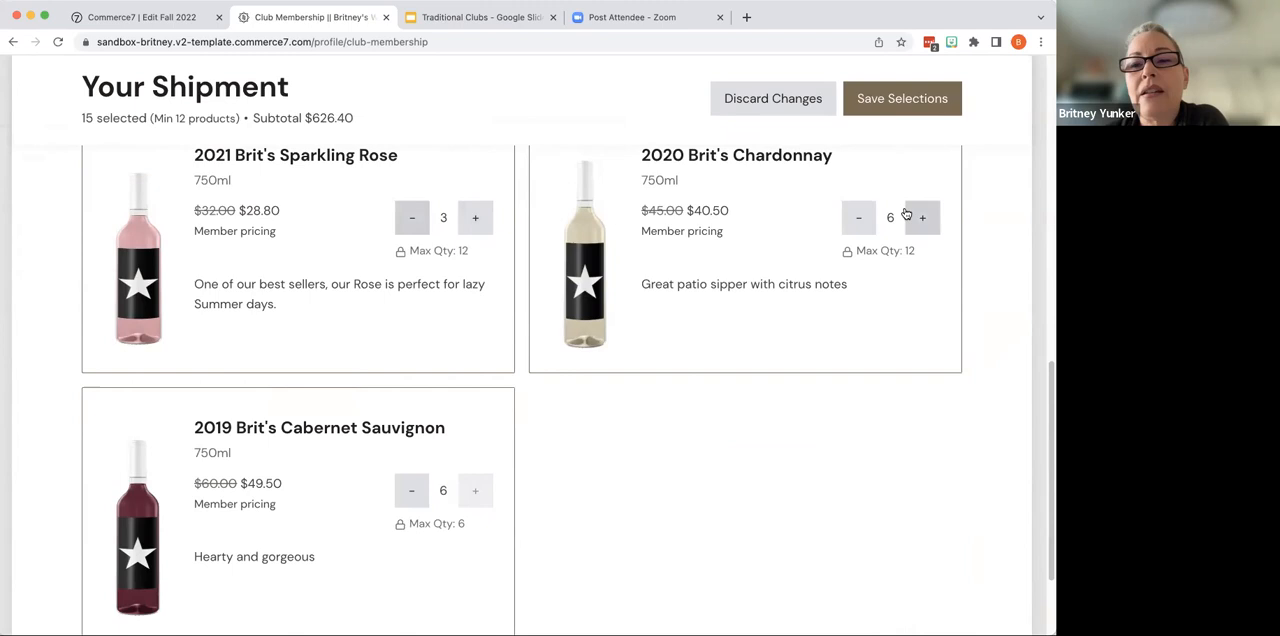
pyautogui.click(859, 219)
pyautogui.click(859, 219)
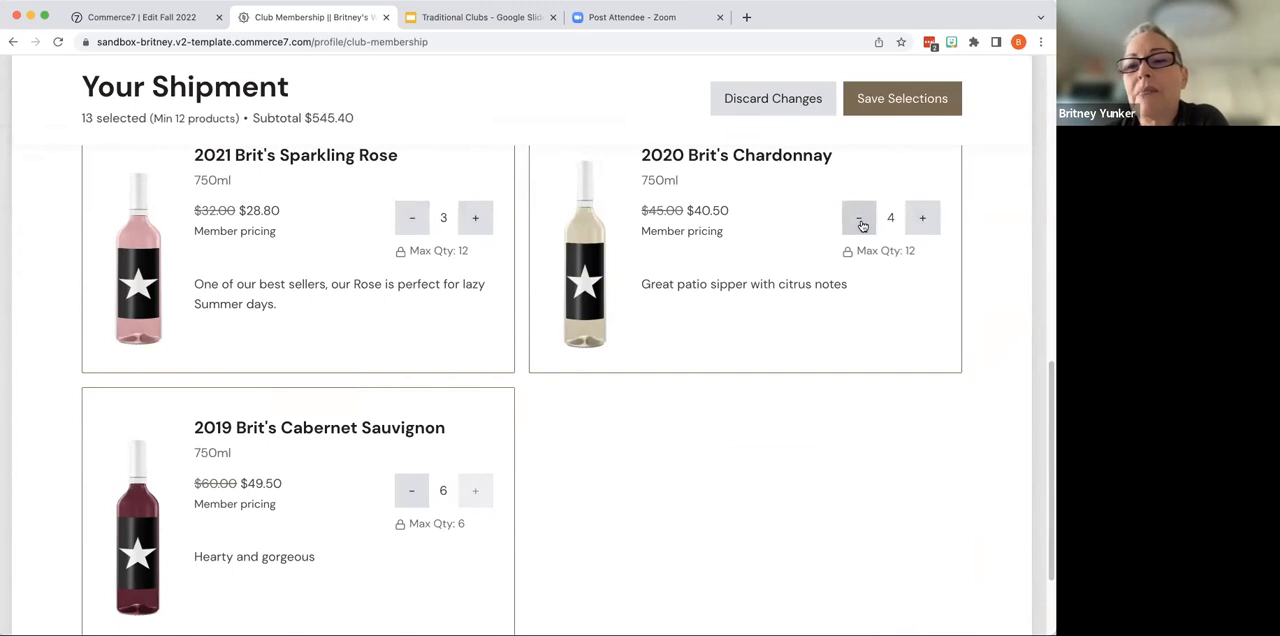
pyautogui.click(859, 219)
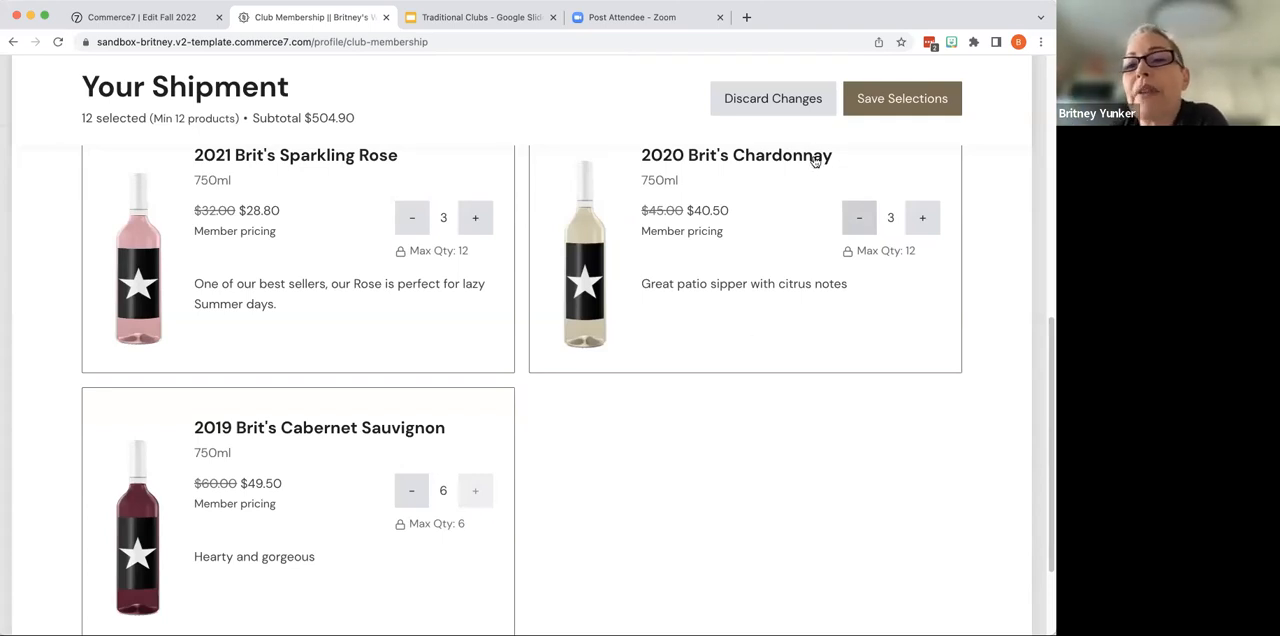
pyautogui.click(925, 98)
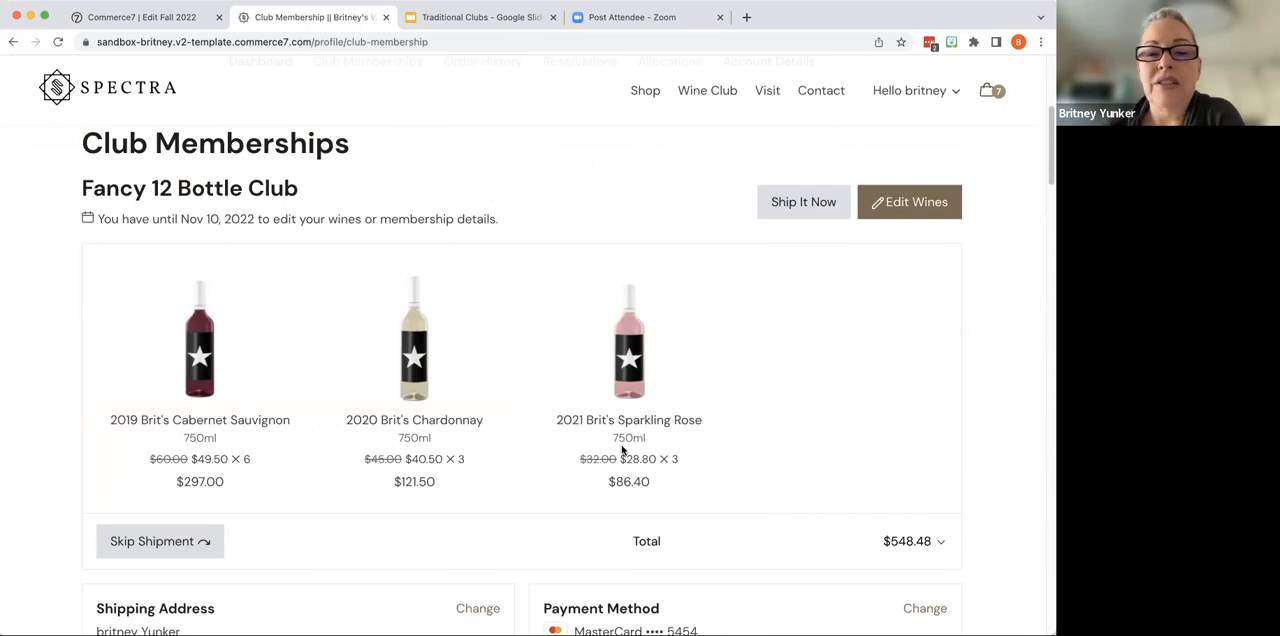
# - Check the membership's shipping and payment details, and order the Fancy 12 Bottle Club shipment to ship now, confirming the request
pyautogui.scroll(-3, 622, 451)
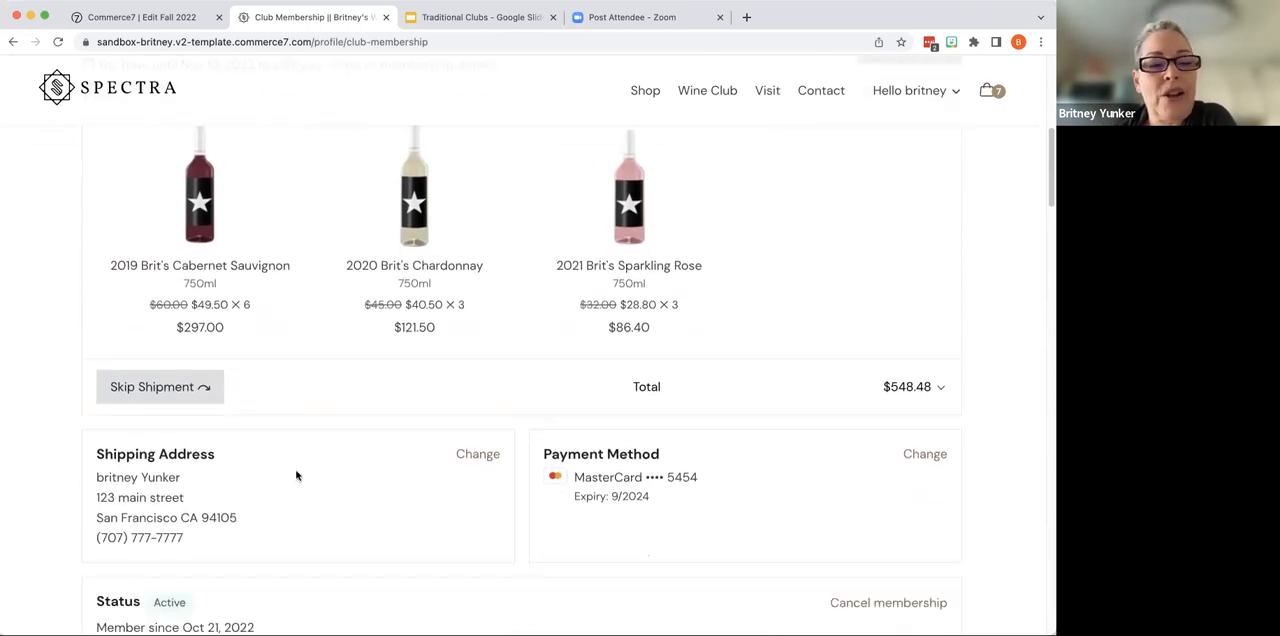
pyautogui.scroll(-5, 637, 490)
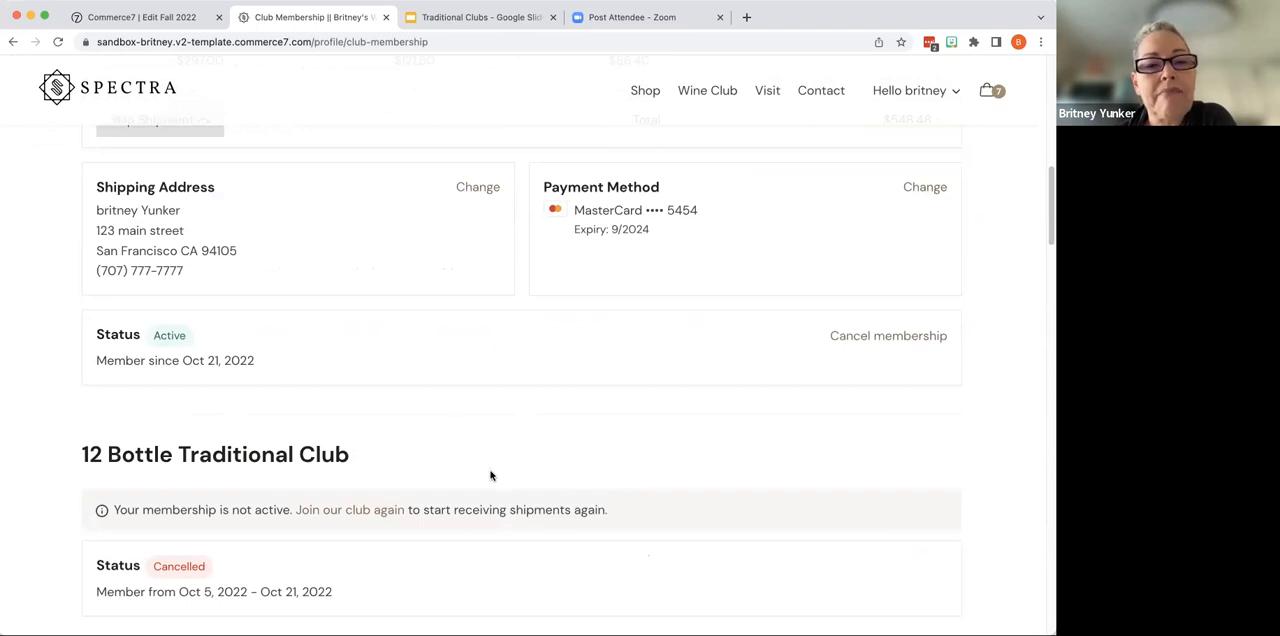
pyautogui.scroll(9, 490, 475)
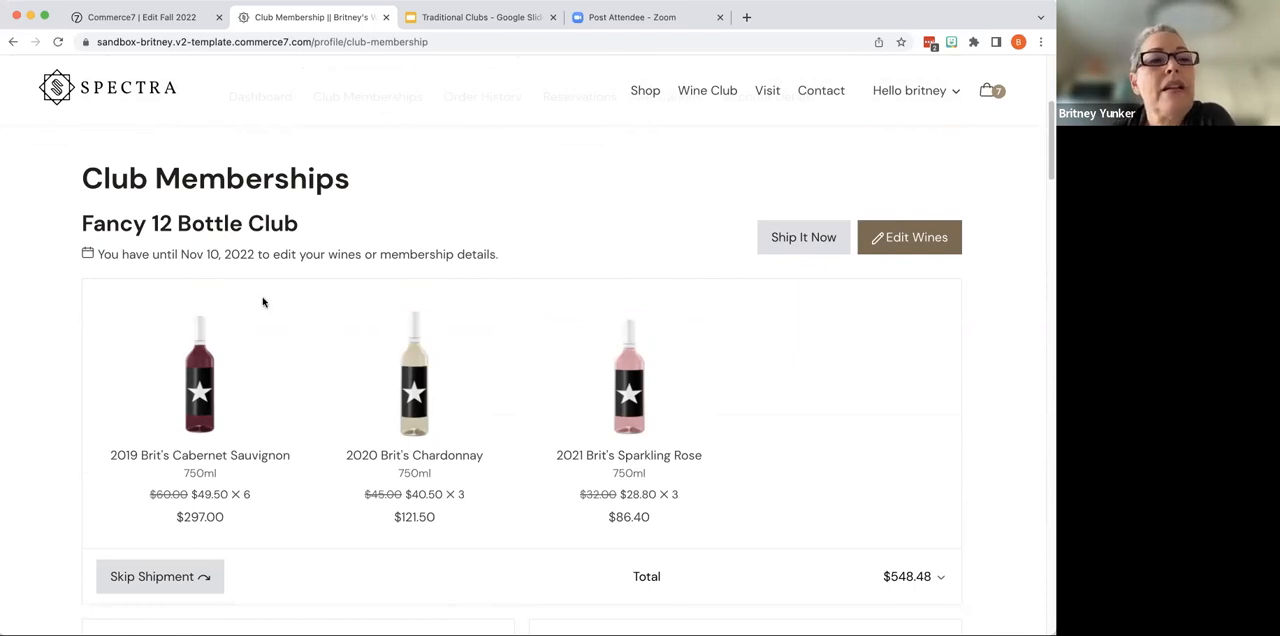
pyautogui.click(805, 240)
pyautogui.click(685, 288)
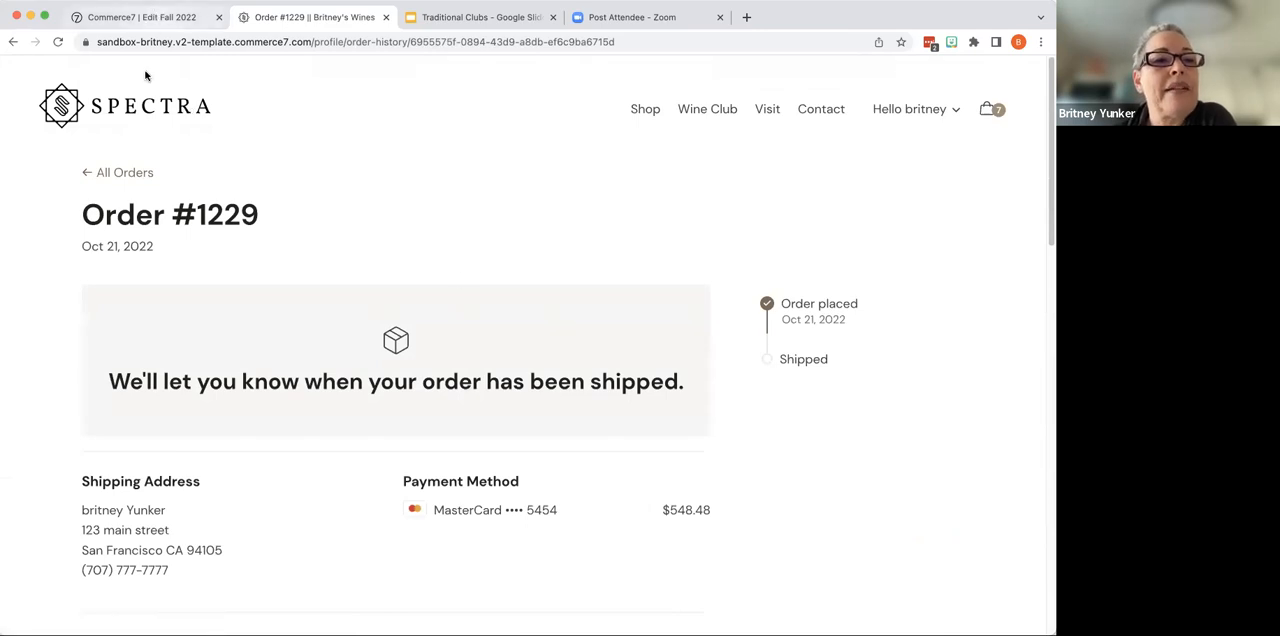
# - Return to the Commerce7 admin and refresh the Fall 2022 package's members to check their shipment status
pyautogui.click(140, 17)
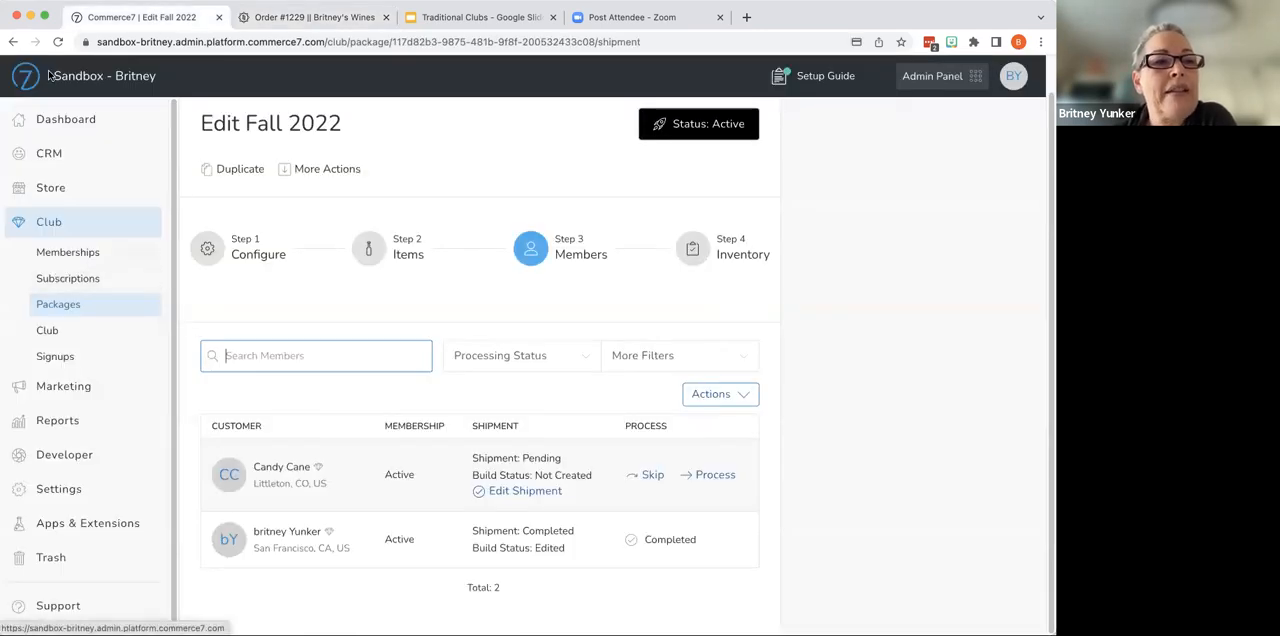
pyautogui.click(58, 41)
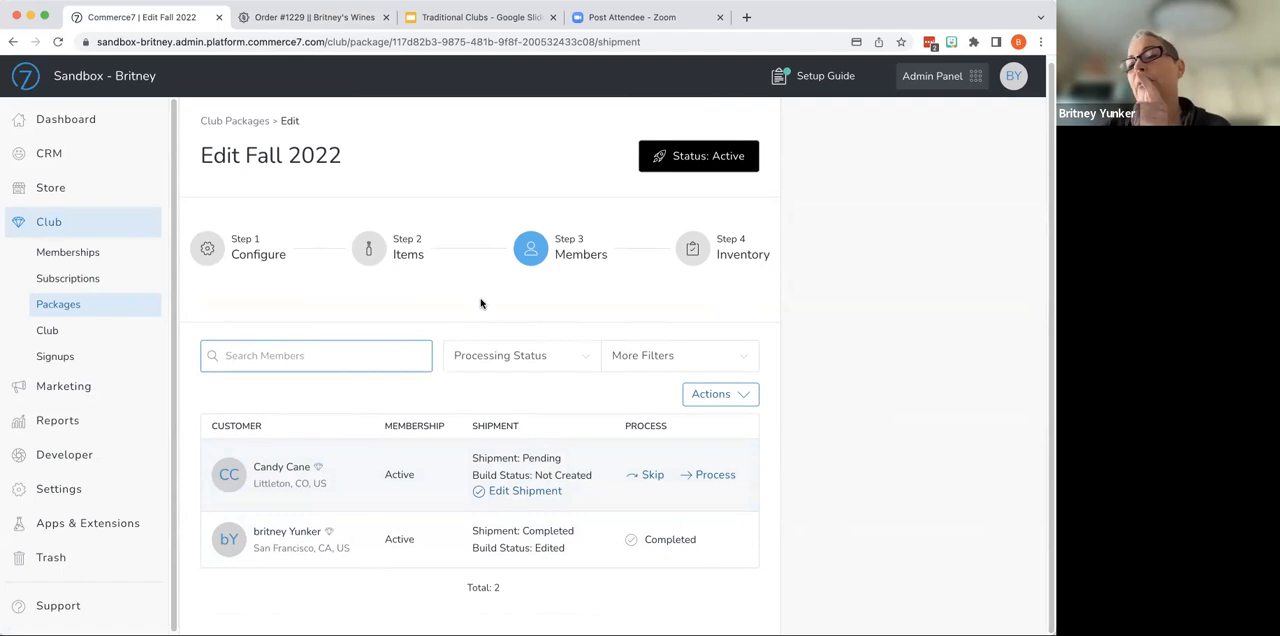
# - Switch to the Commerce7 POS and start a new cart for an existing customer found by first name
pyautogui.click(963, 82)
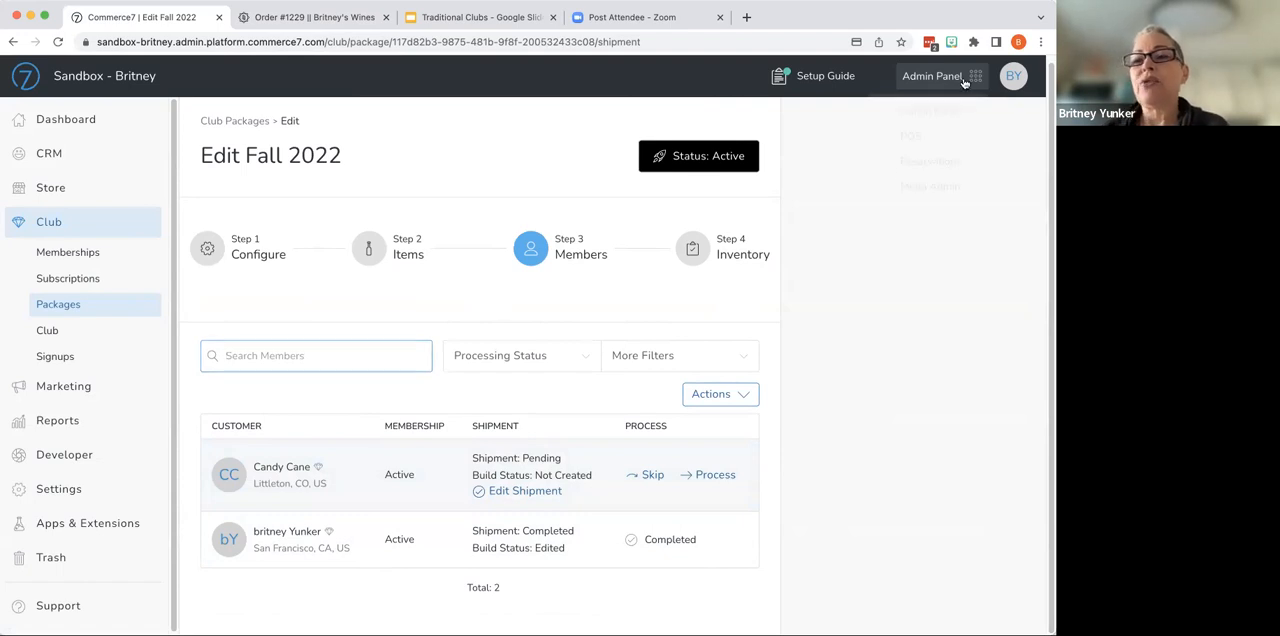
pyautogui.click(918, 145)
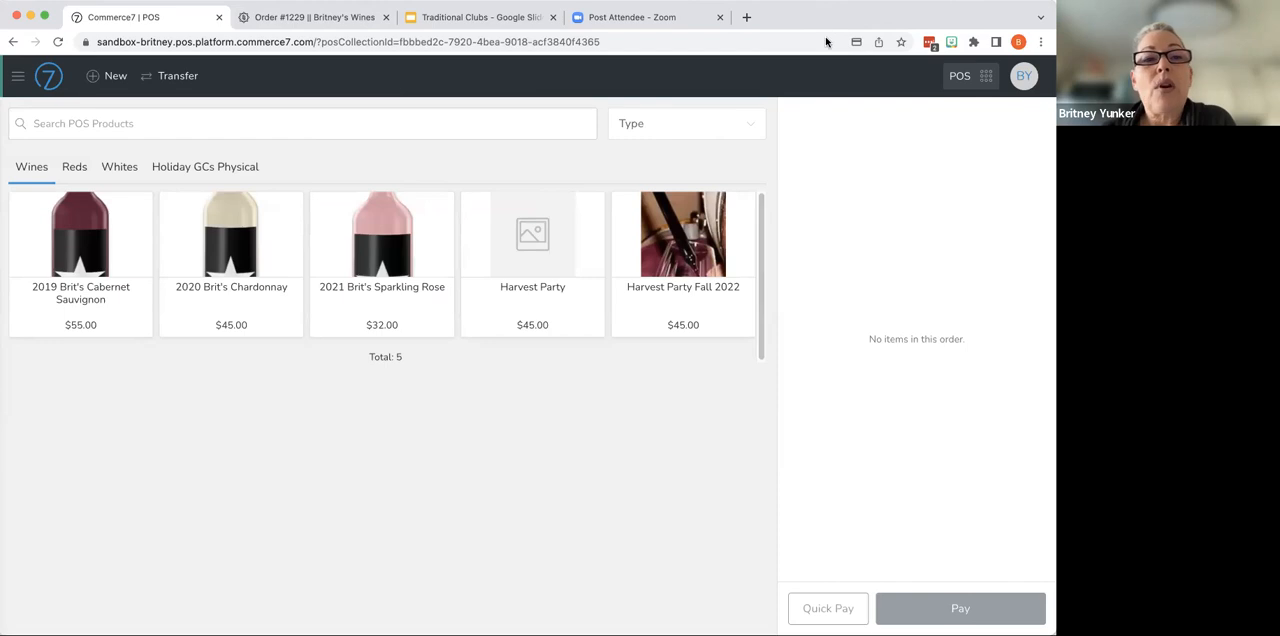
pyautogui.click(112, 77)
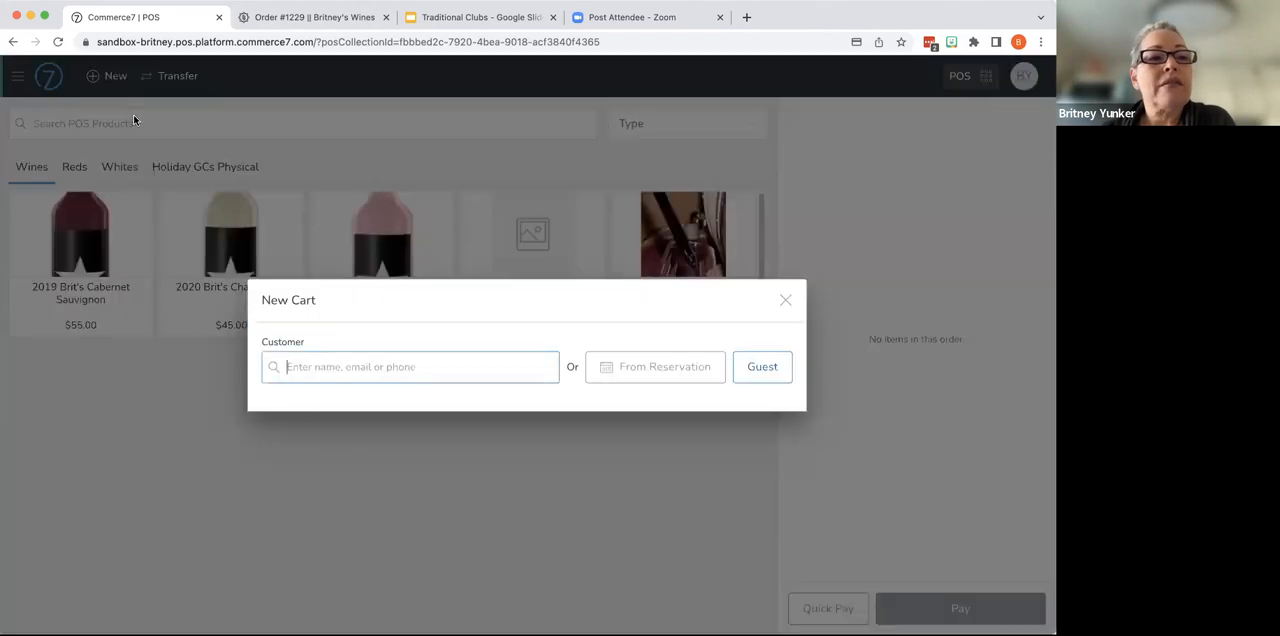
pyautogui.write('john')
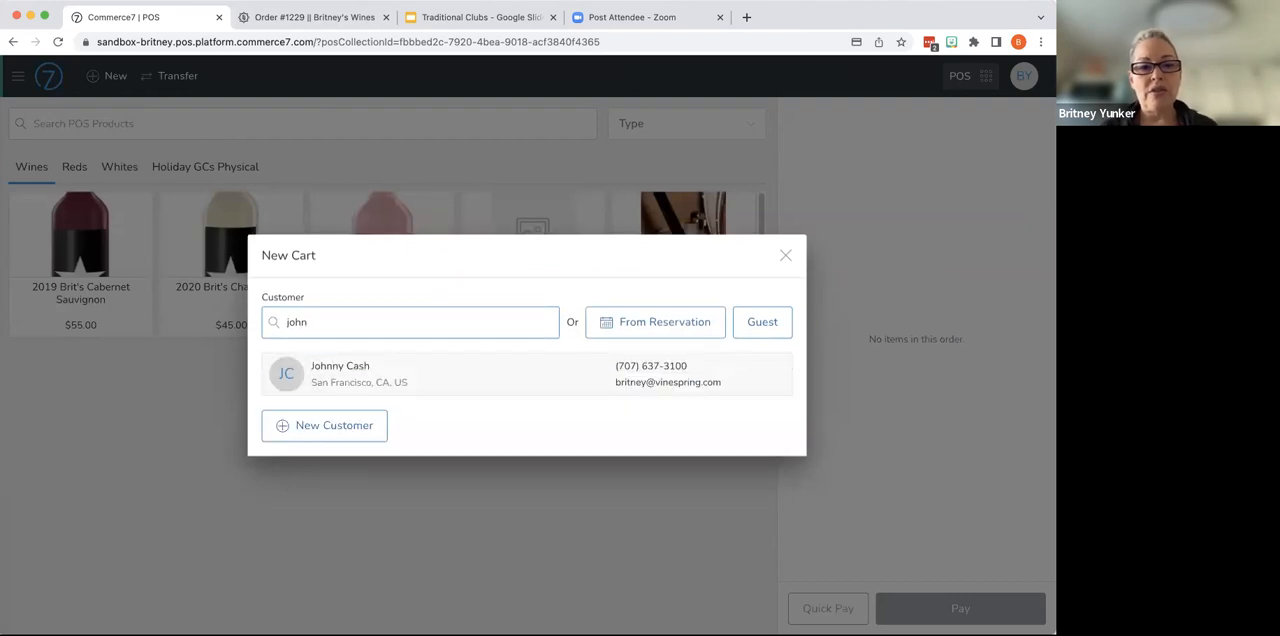
pyautogui.click(386, 378)
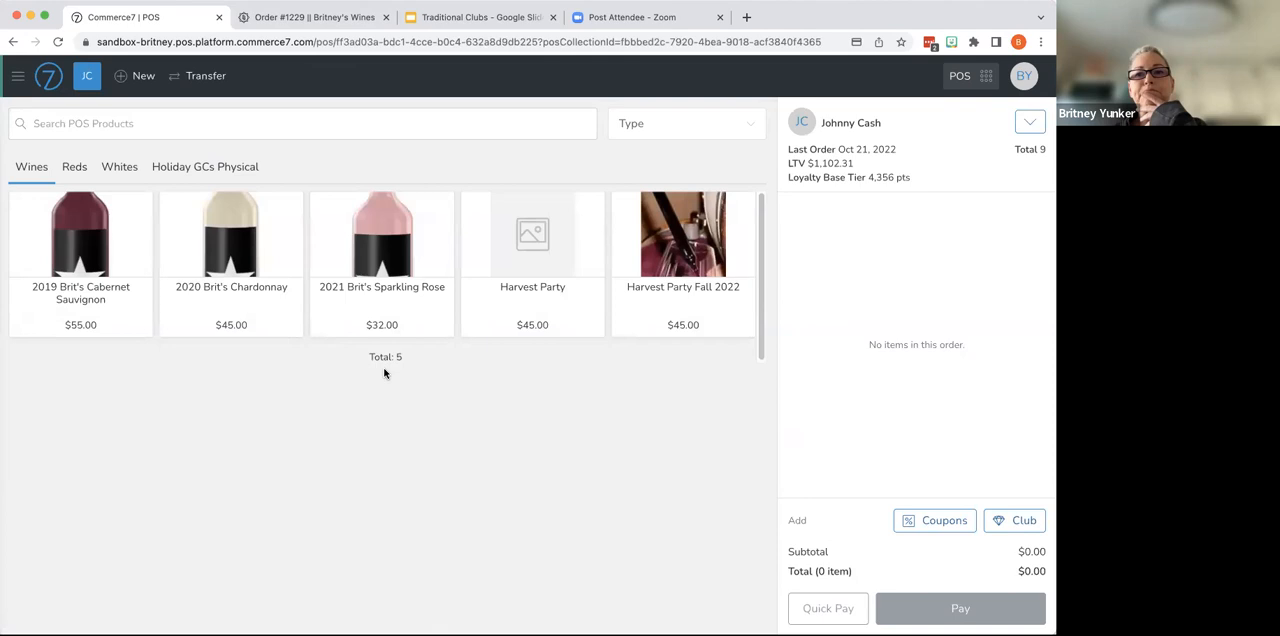
# - Add one bottle each of 2021 Brit's Sparkling Rose, overriding its allocation, 2020 Brit's Chardonnay and 2019 Brit's Cabernet Sauvignon to the cart
pyautogui.click(383, 231)
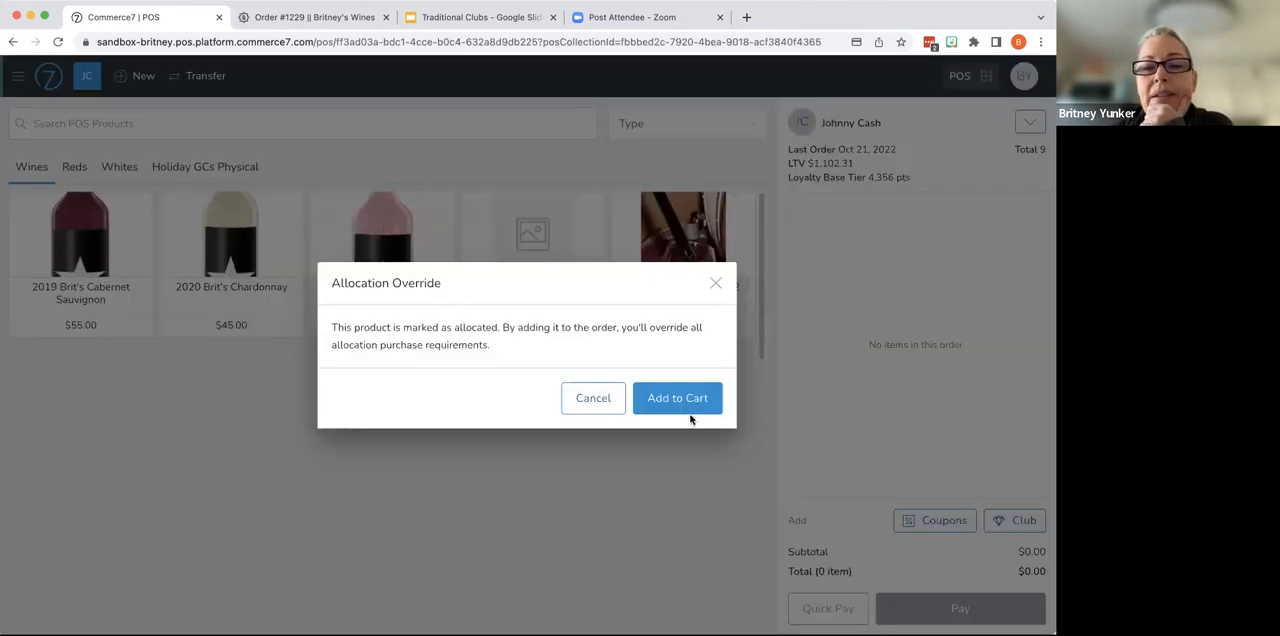
pyautogui.click(688, 397)
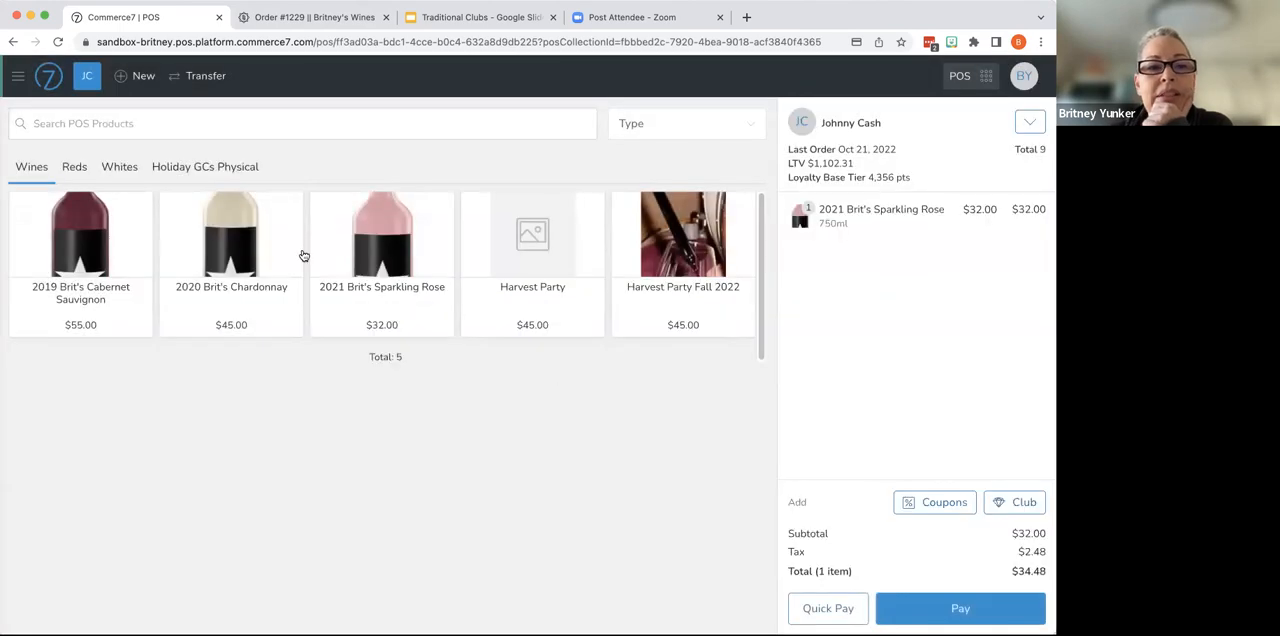
pyautogui.click(229, 247)
pyautogui.click(117, 259)
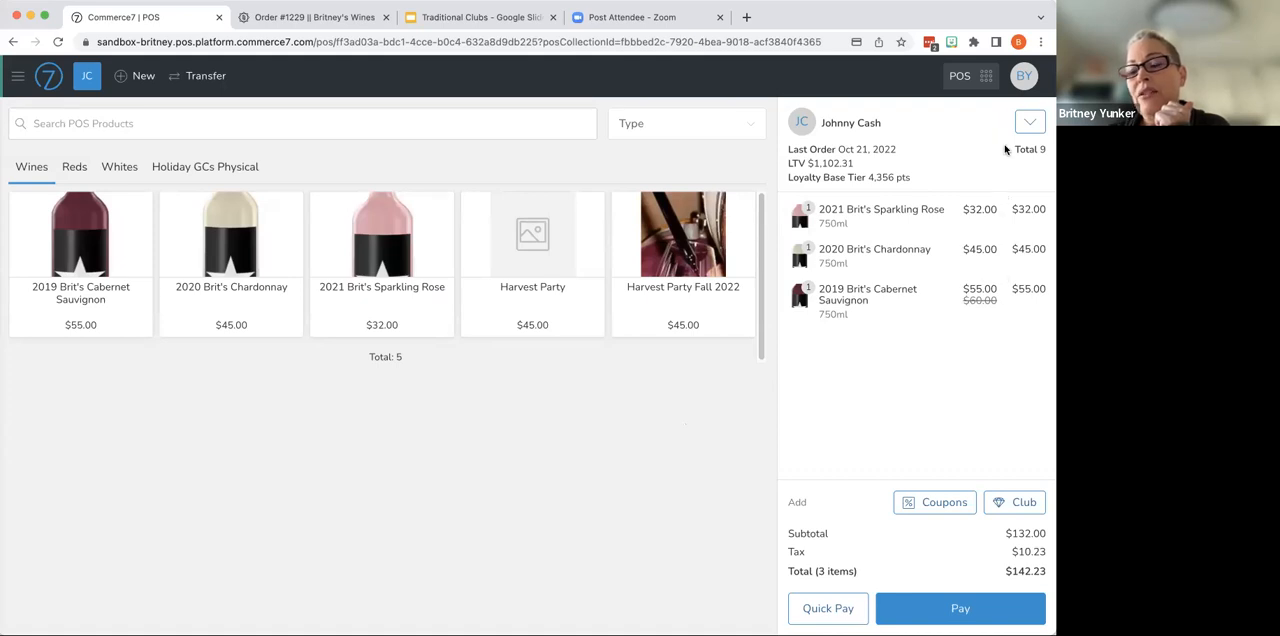
# - Add a Fancy 12 Bottle Club pickup membership to the order, marking the current order as the first shipment for the Fall 2022 package
pyautogui.click(1022, 507)
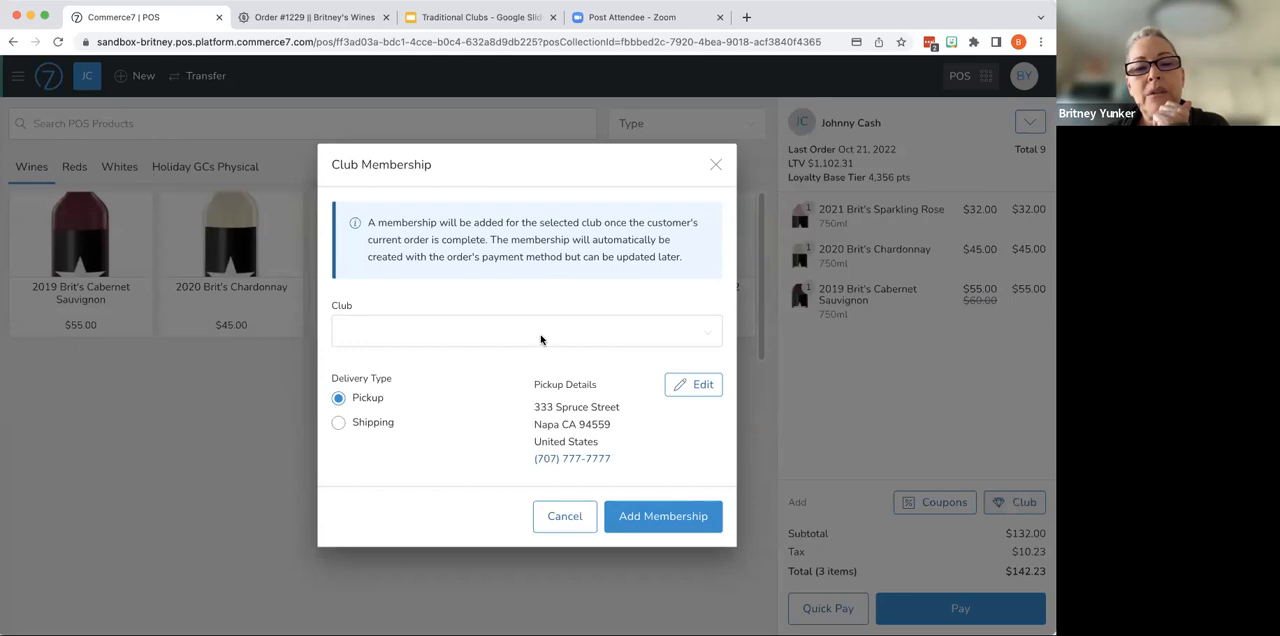
pyautogui.click(541, 340)
pyautogui.click(539, 369)
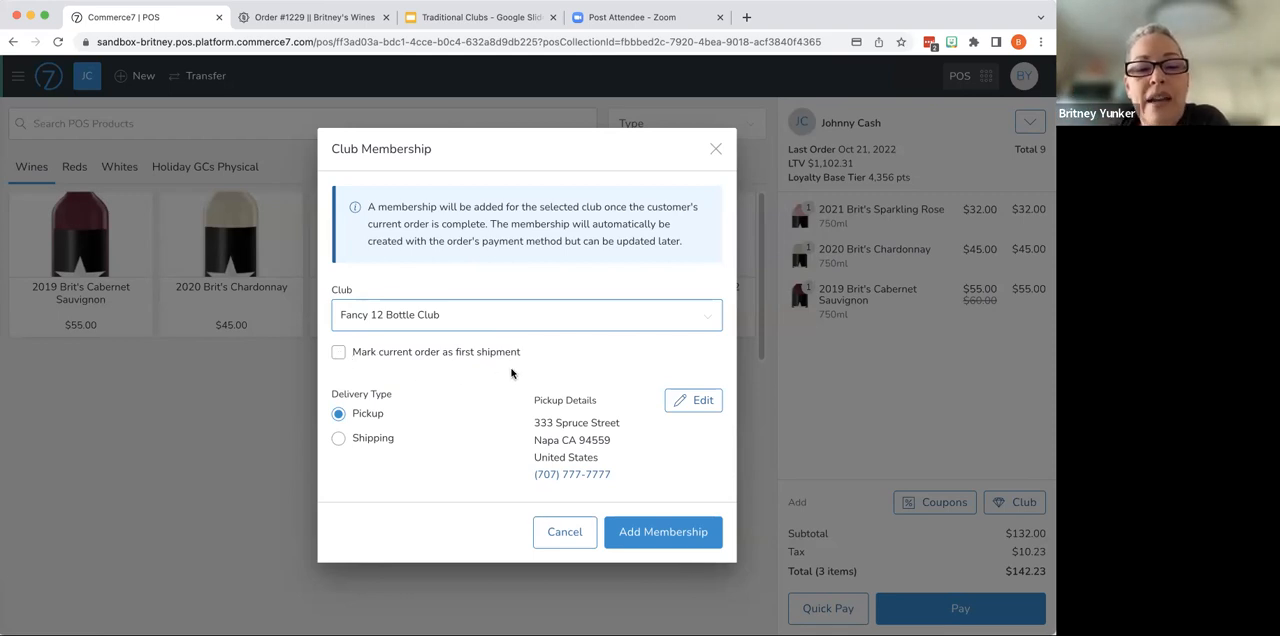
pyautogui.click(339, 352)
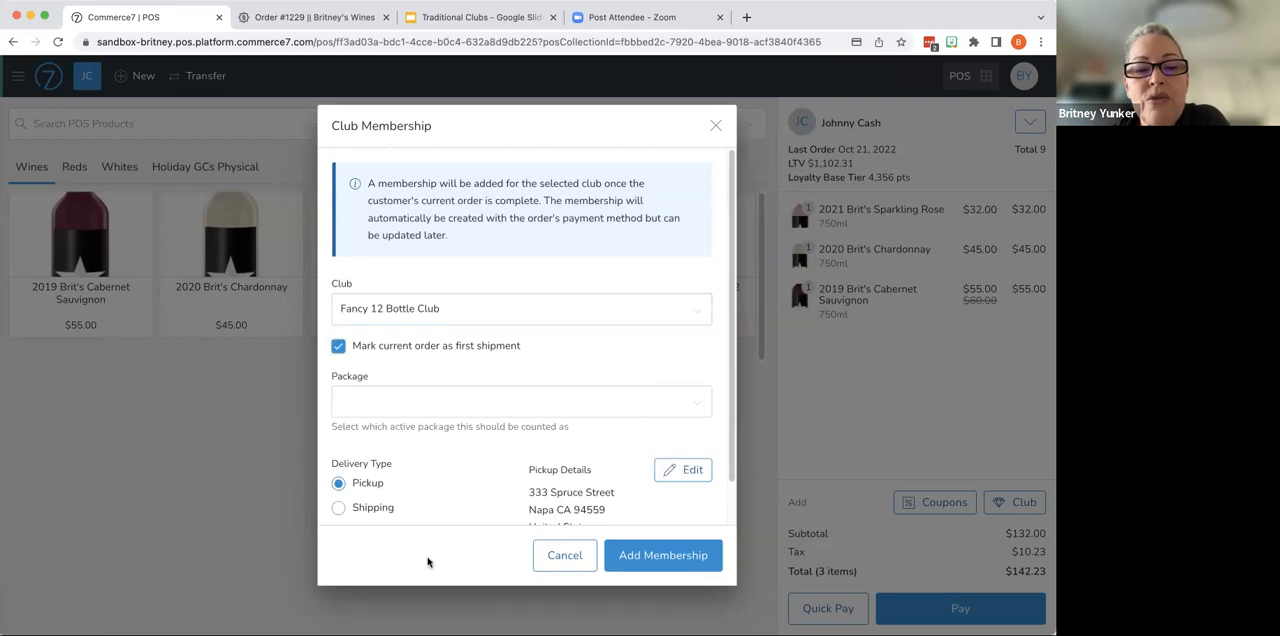
pyautogui.press('Tab')
pyautogui.press('Down')
pyautogui.press('Down')
pyautogui.press('Return')
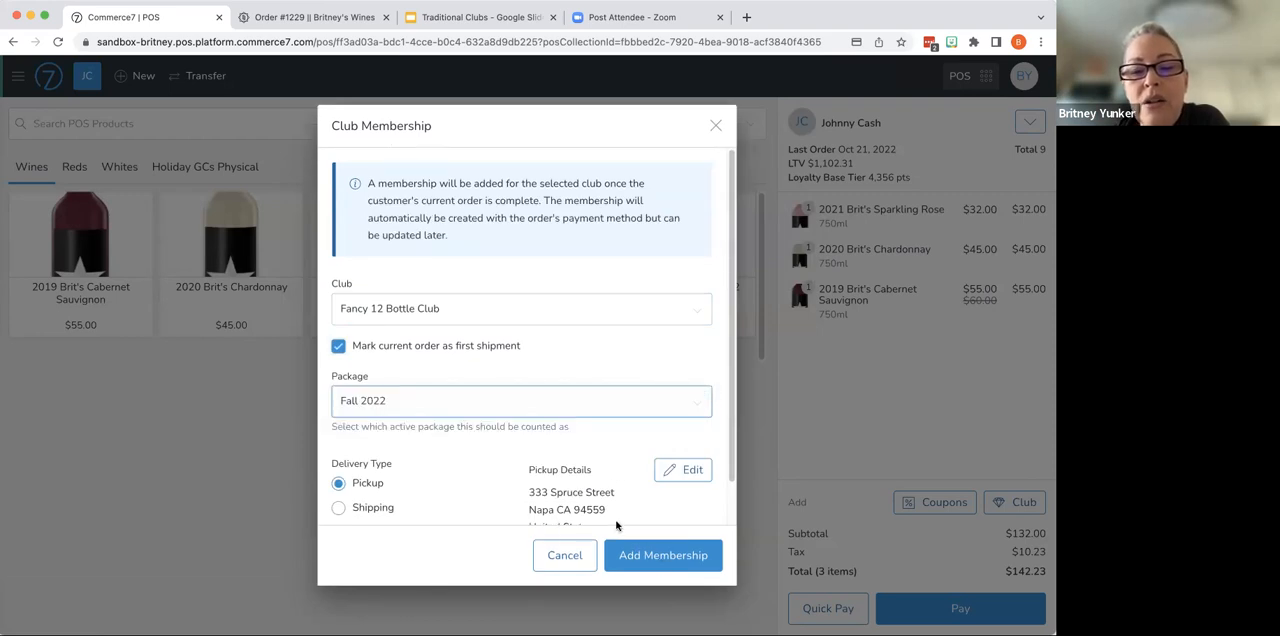
pyautogui.scroll(-1, 668, 562)
pyautogui.click(667, 558)
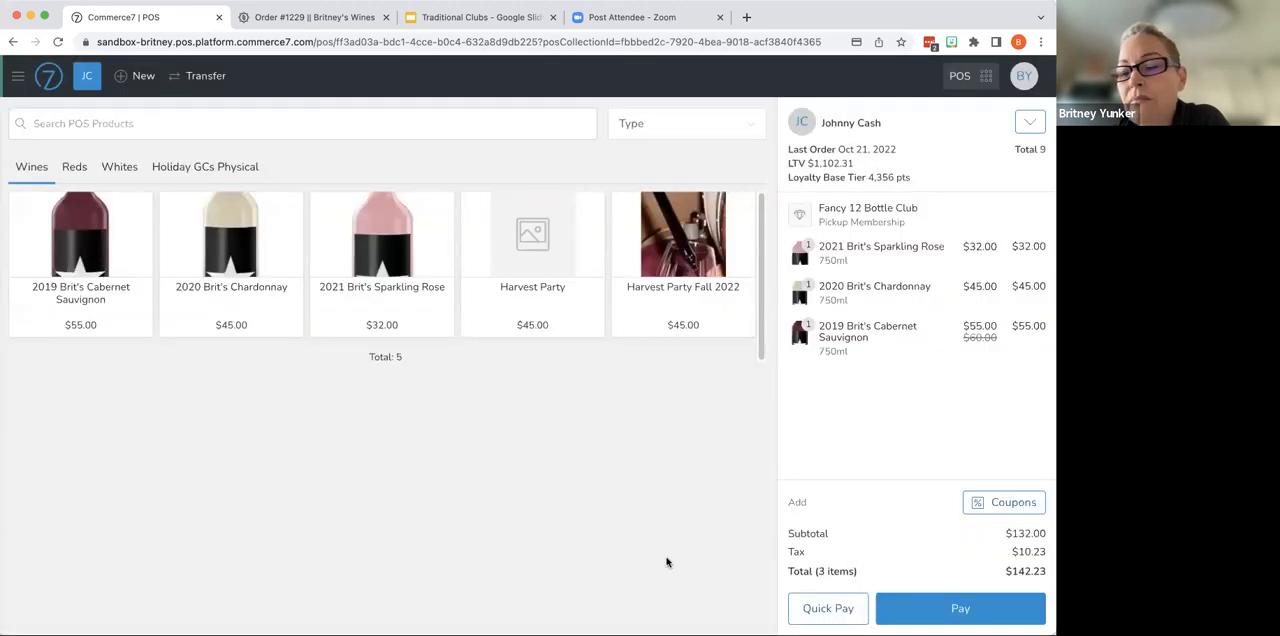
# - Pay for the order with the customer's card on file, add an 18% tip, and close the completed order
pyautogui.click(985, 611)
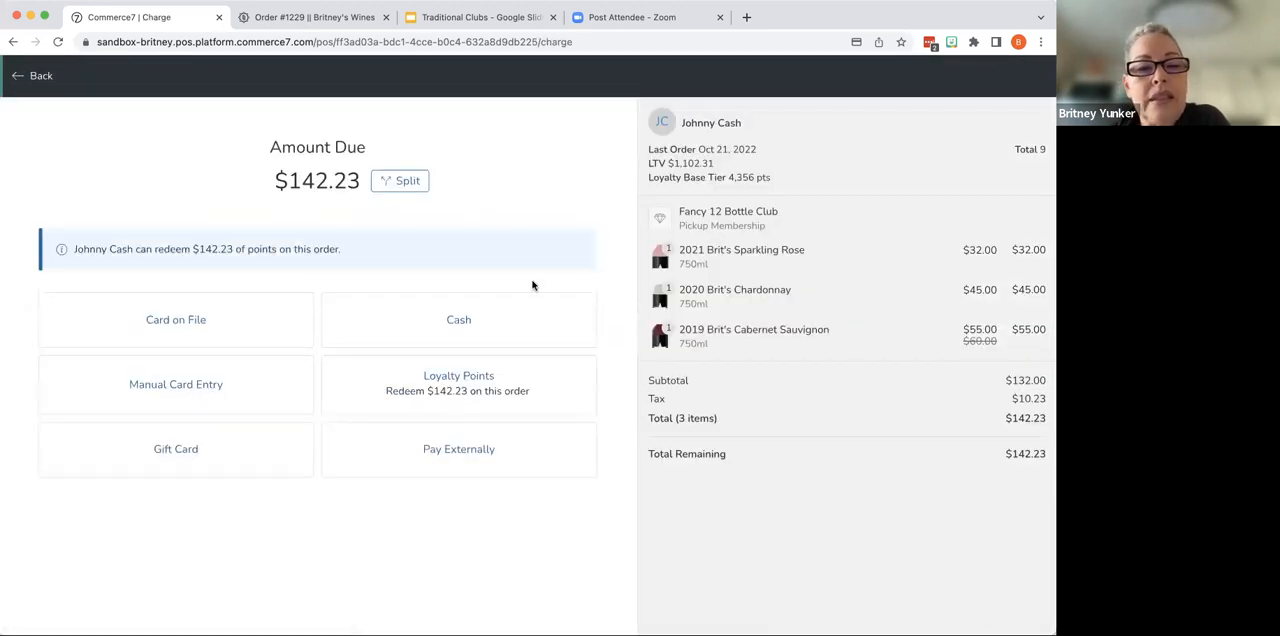
pyautogui.click(196, 320)
pyautogui.click(672, 338)
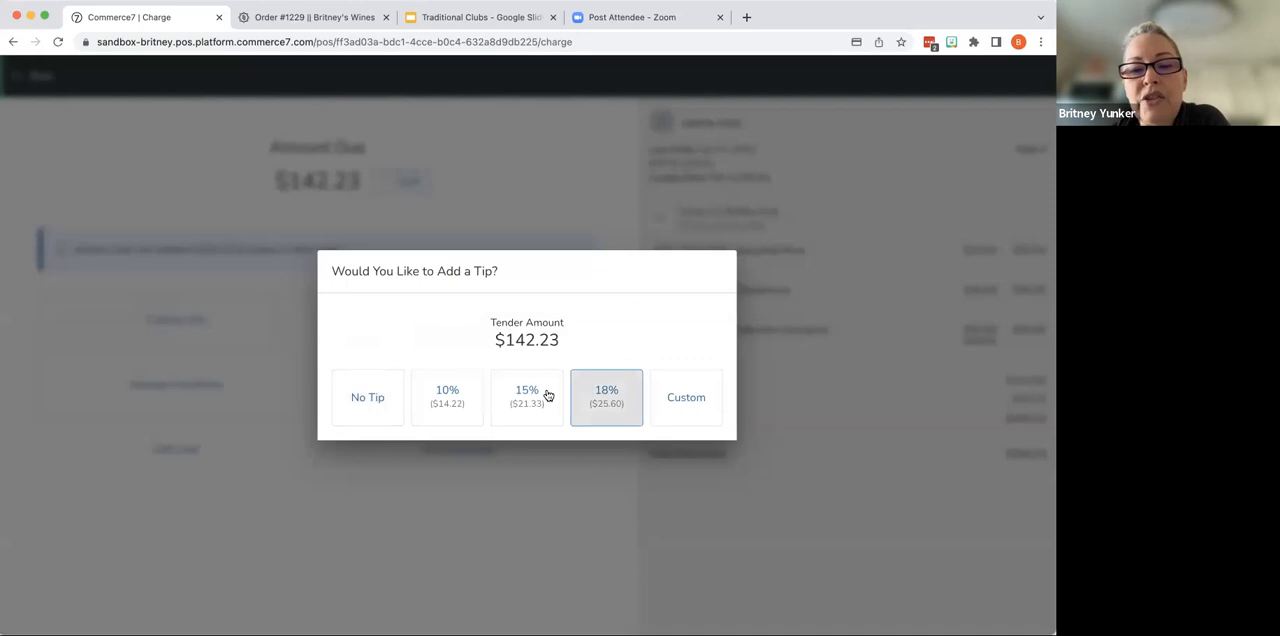
pyautogui.click(592, 397)
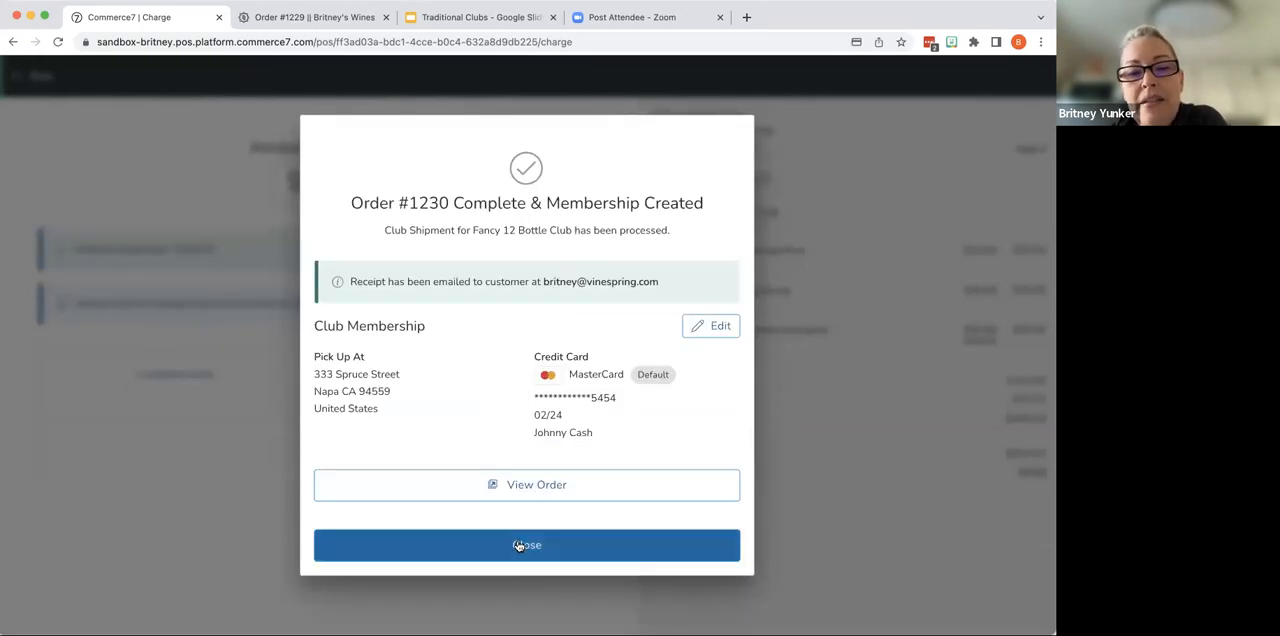
pyautogui.click(518, 546)
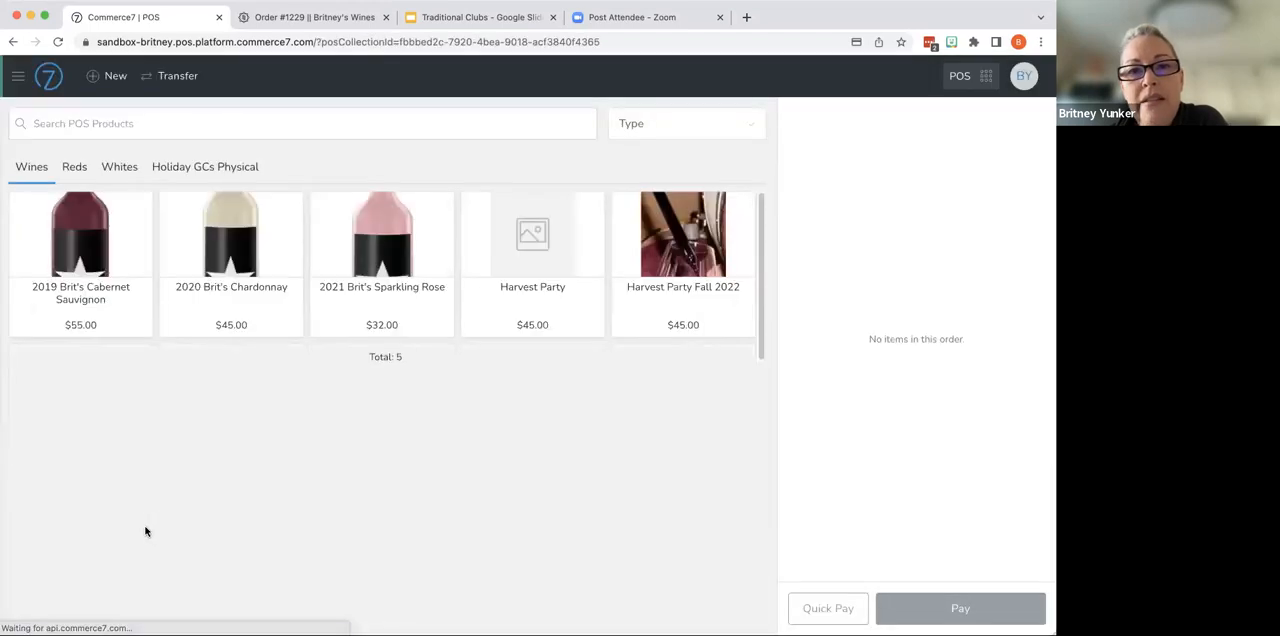
# - Return to the Admin Panel and check the member shipment statuses in the Fancy 12 Bottle Club's Fall 2022 package
pyautogui.click(985, 76)
pyautogui.click(926, 117)
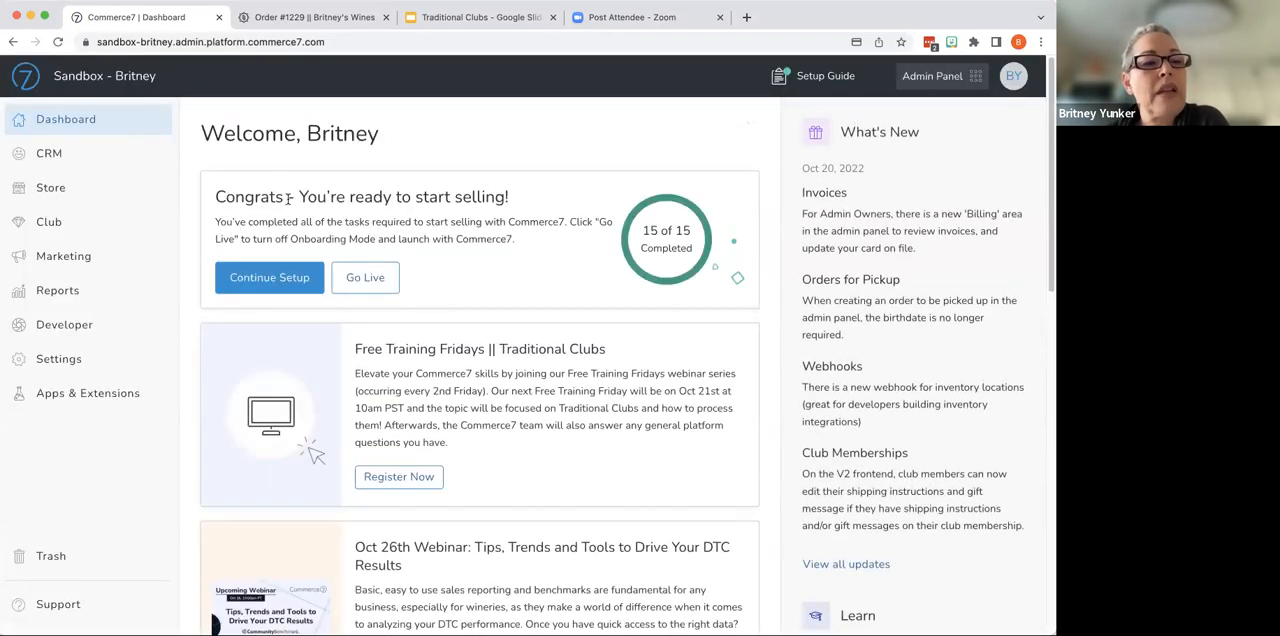
pyautogui.click(74, 229)
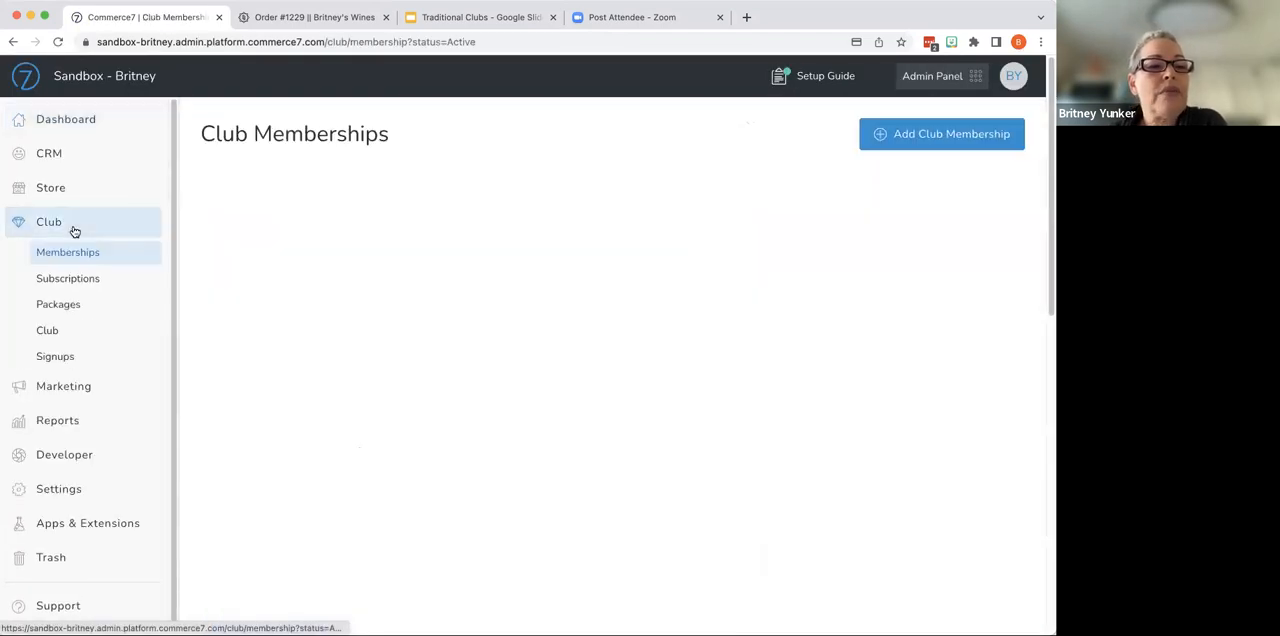
pyautogui.click(58, 304)
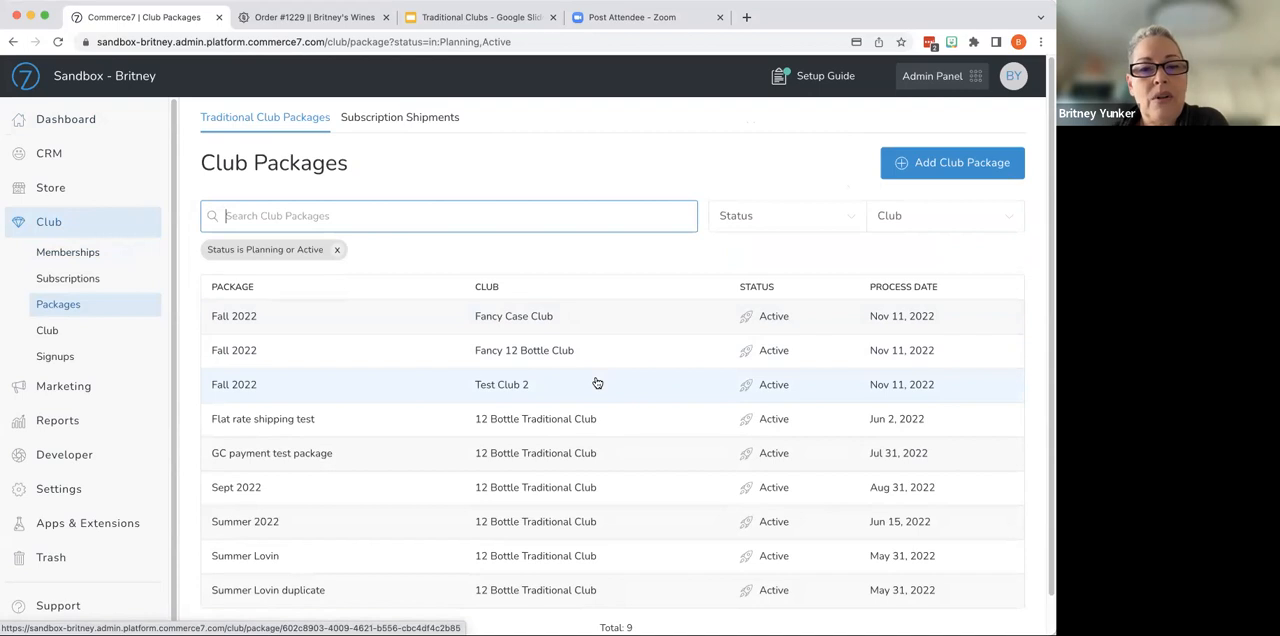
pyautogui.click(537, 349)
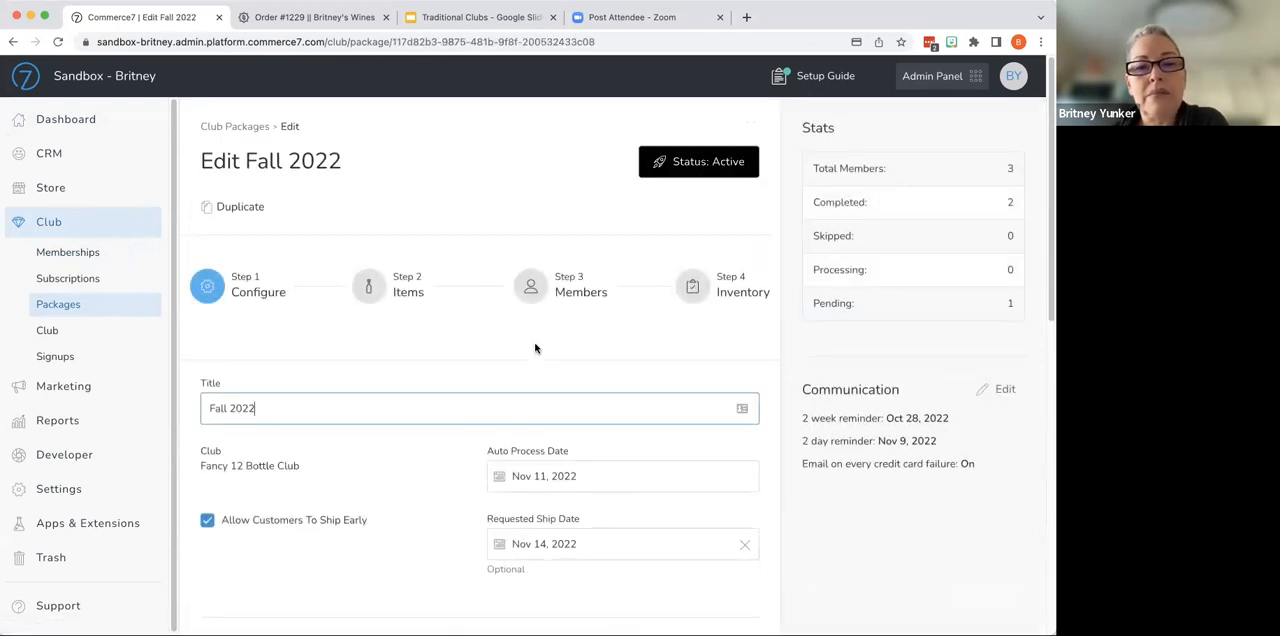
pyautogui.click(546, 288)
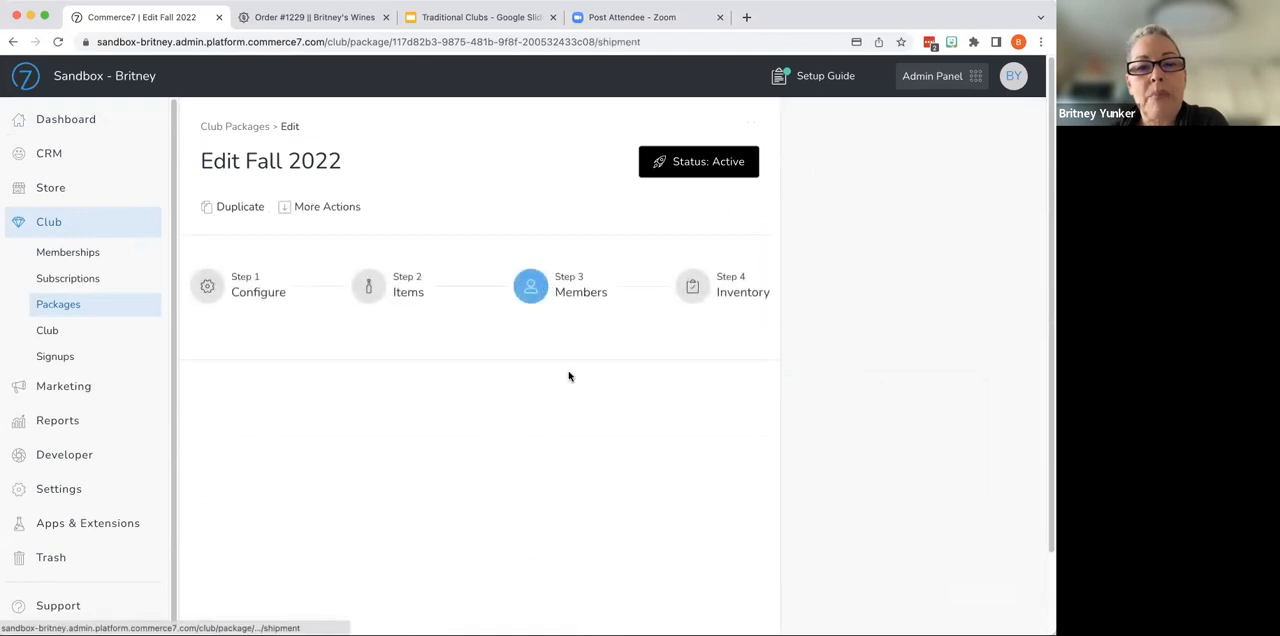
pyautogui.scroll(-2, 570, 385)
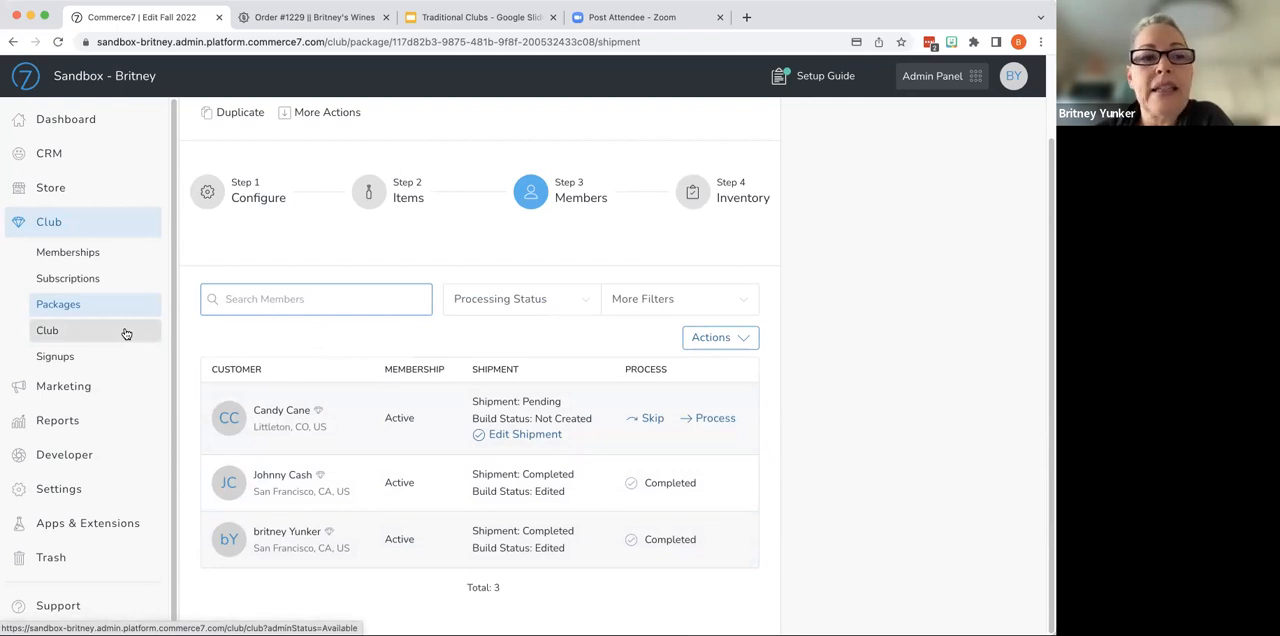
# - Open the club signups list and look through the signups and their statuses
pyautogui.click(114, 356)
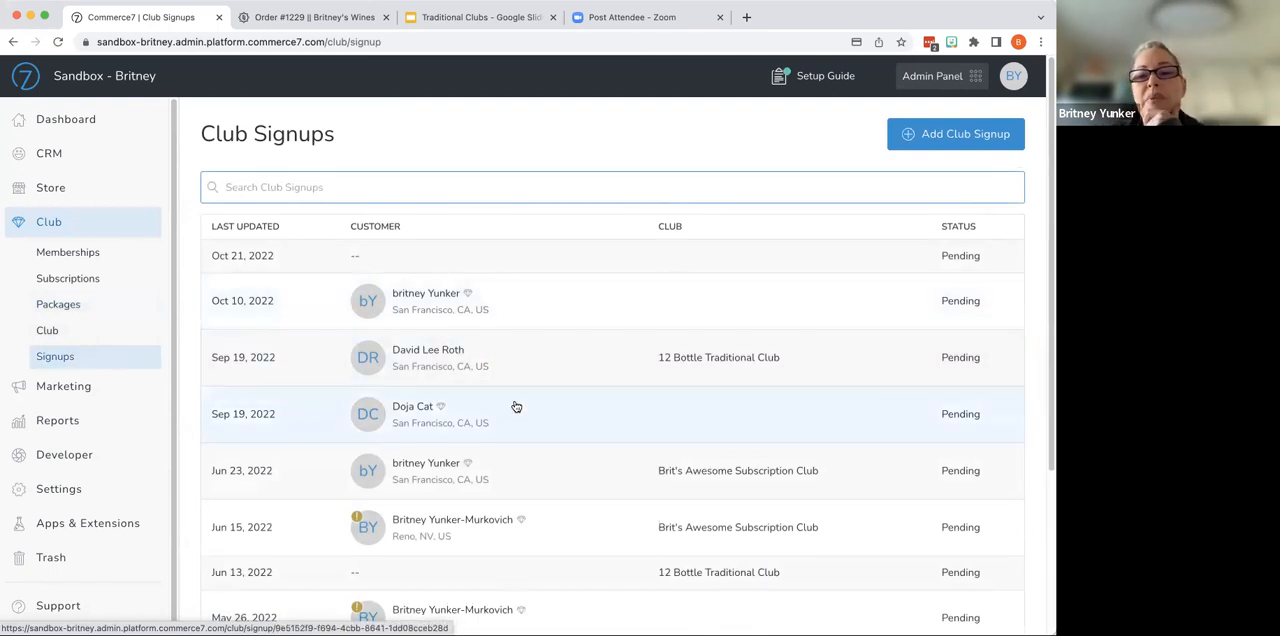
pyautogui.scroll(-5, 516, 407)
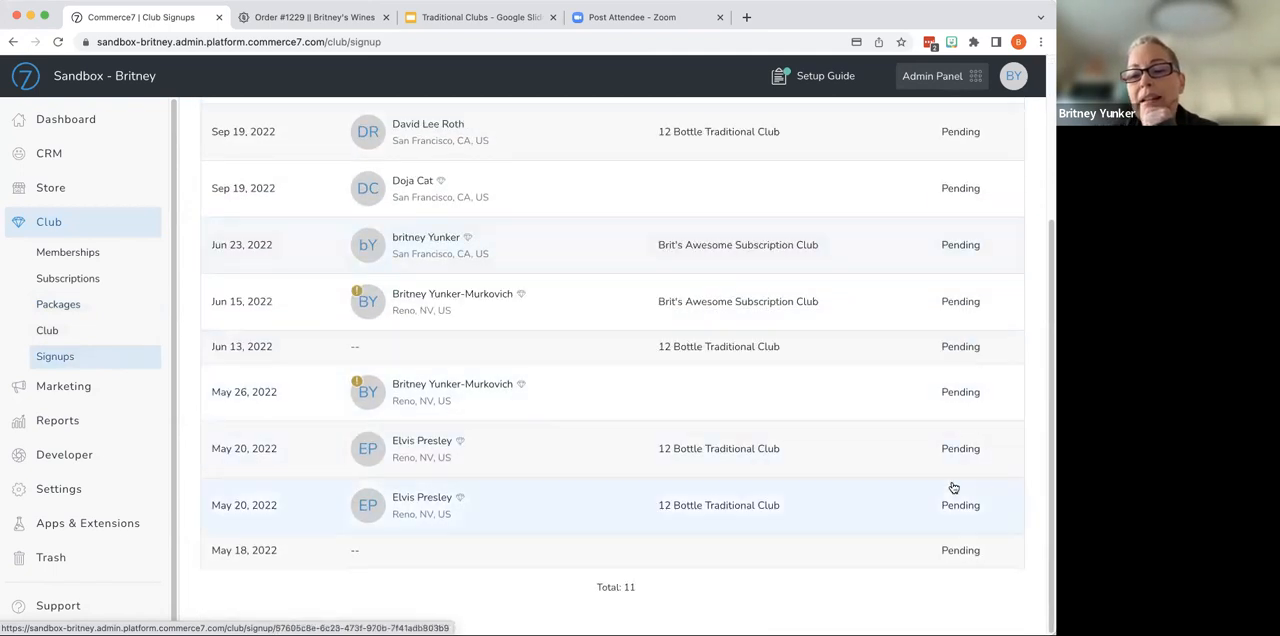
pyautogui.scroll(5, 503, 429)
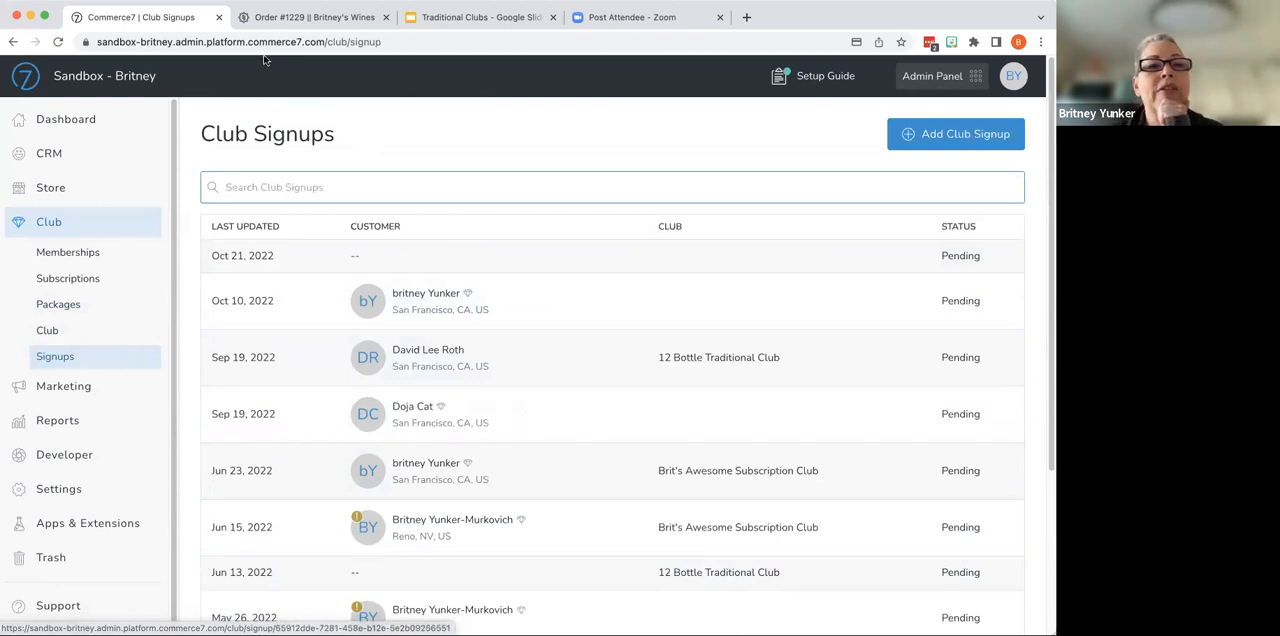
# - Switch to the winery storefront and start joining the 6-Bottle Club, proceeding to the signup review without completing it
pyautogui.click(296, 18)
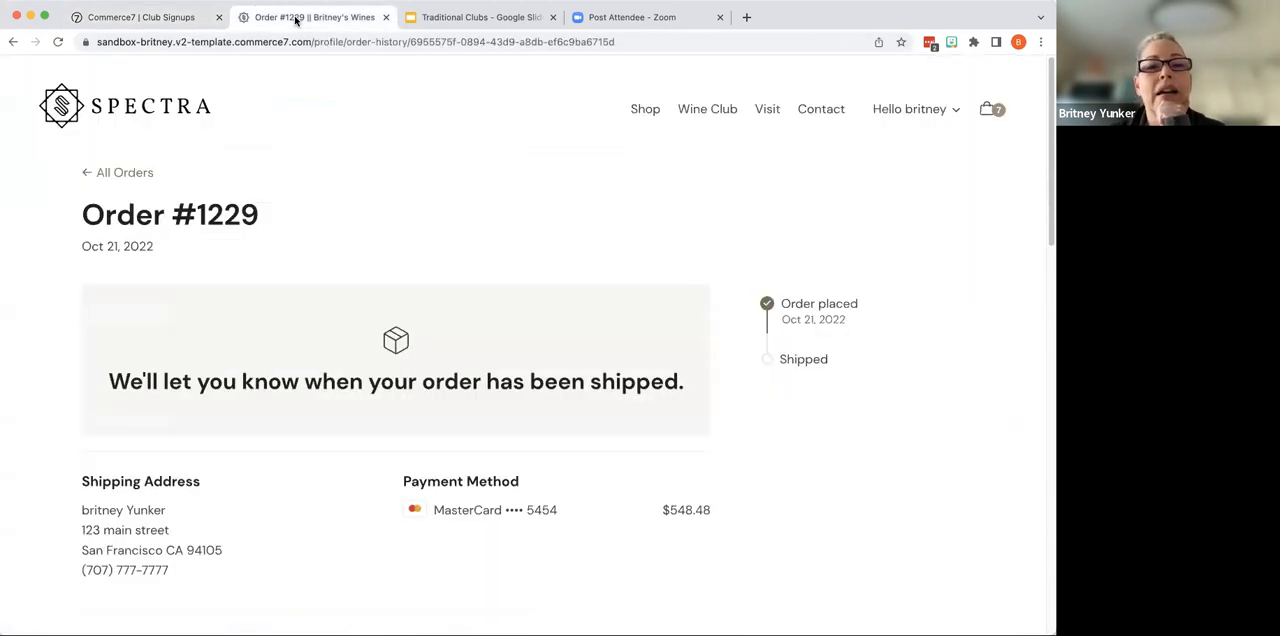
pyautogui.click(683, 112)
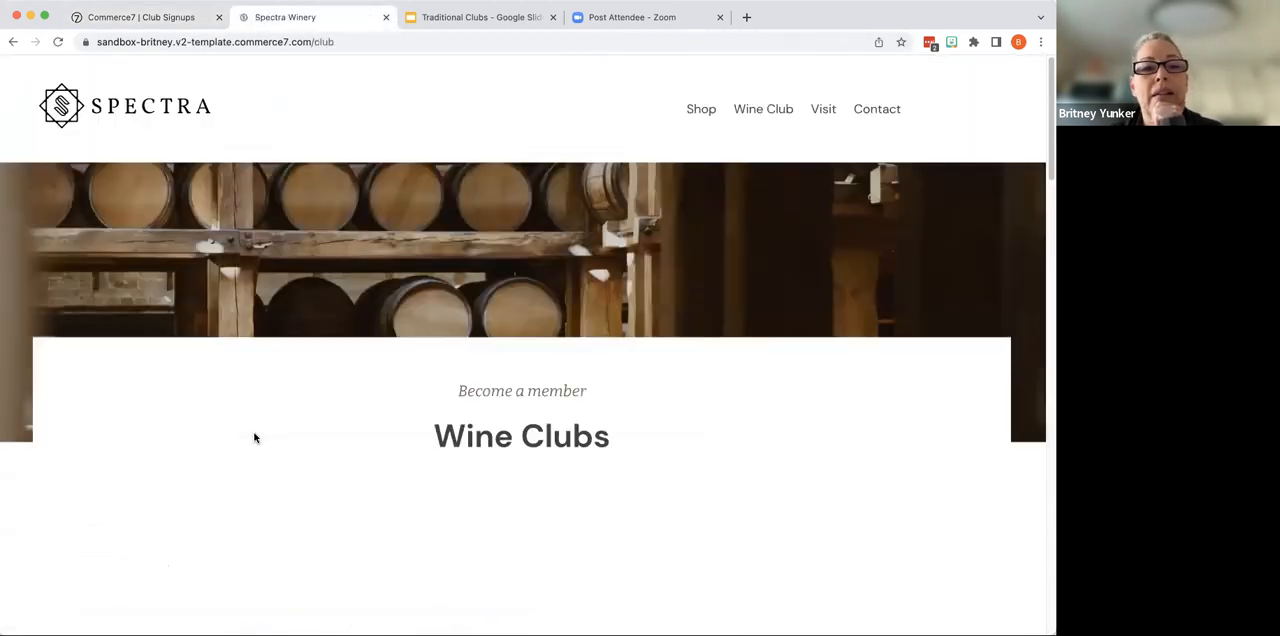
pyautogui.scroll(-10, 290, 420)
pyautogui.scroll(10, 305, 405)
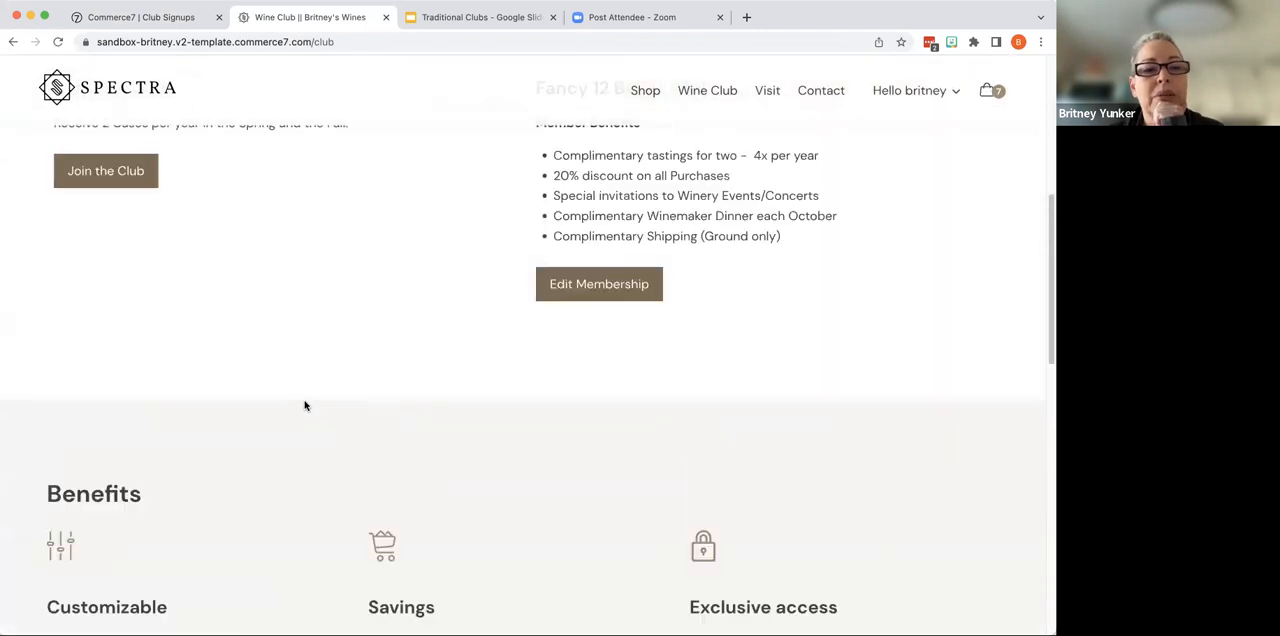
pyautogui.click(104, 270)
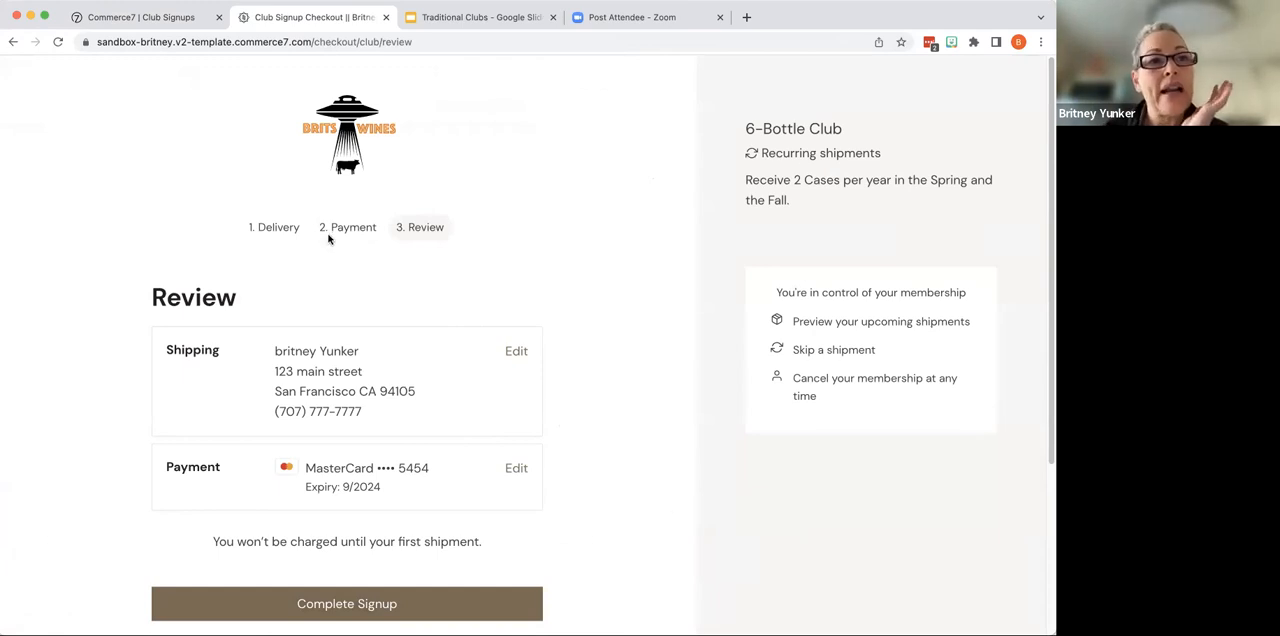
# - Return to the Commerce7 admin, refresh the club signups, and review the shipping, membership and payment details of the new 6-Bottle Club signup
pyautogui.click(119, 20)
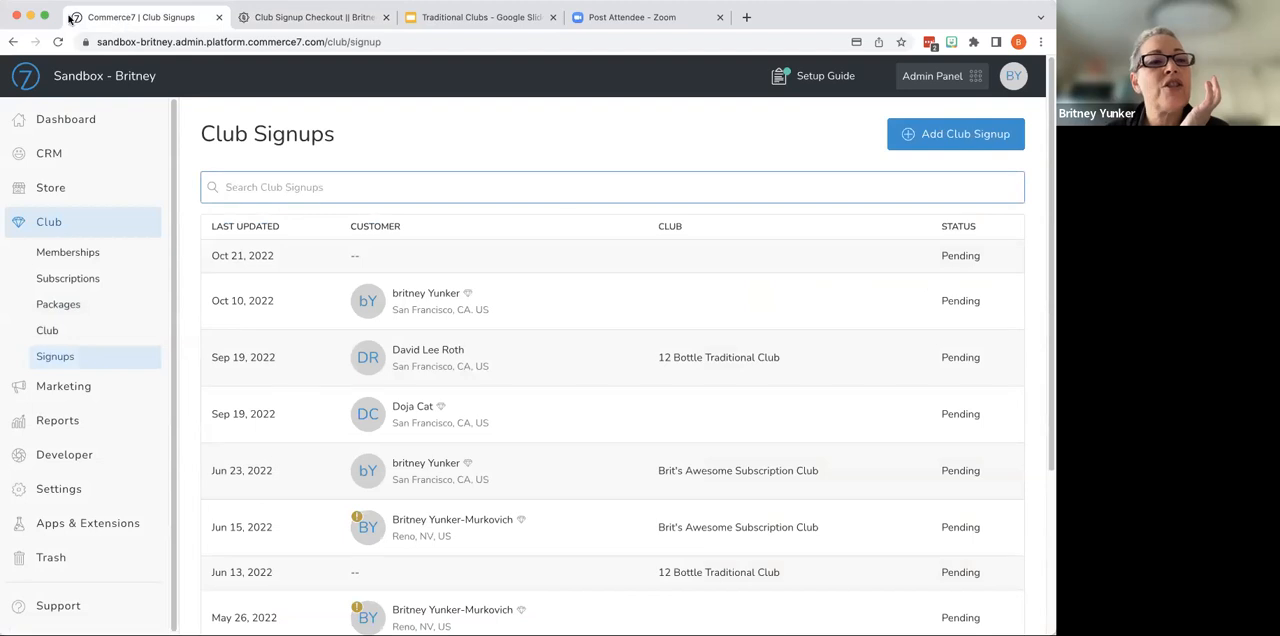
pyautogui.click(57, 42)
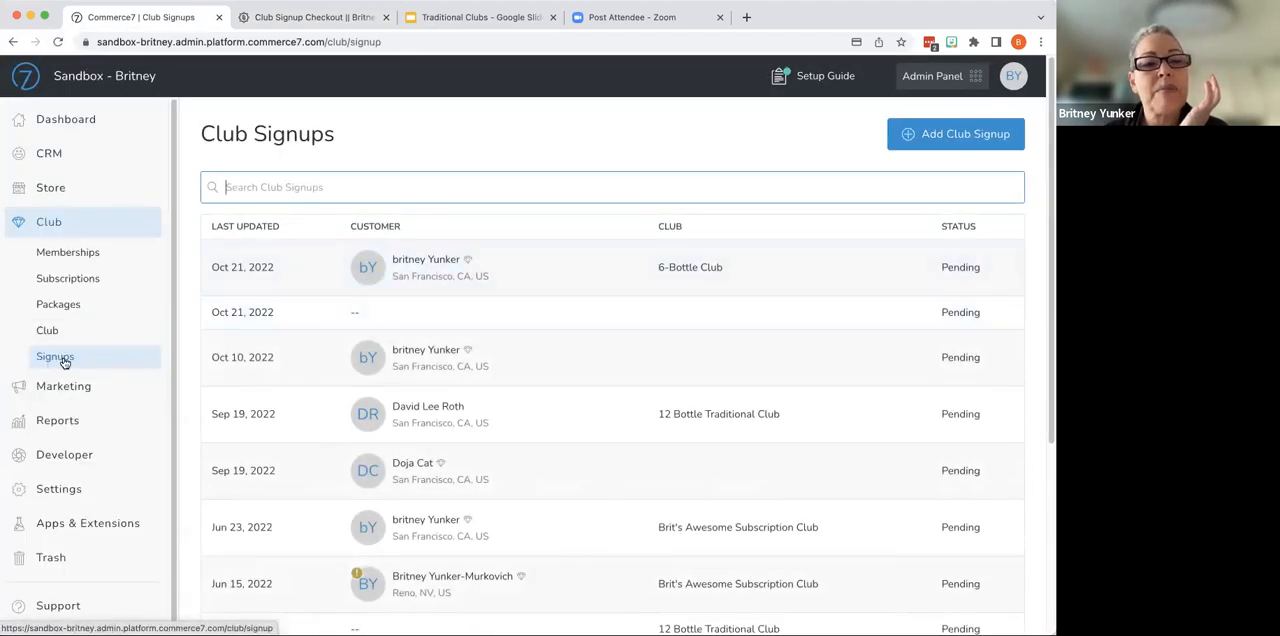
pyautogui.click(482, 266)
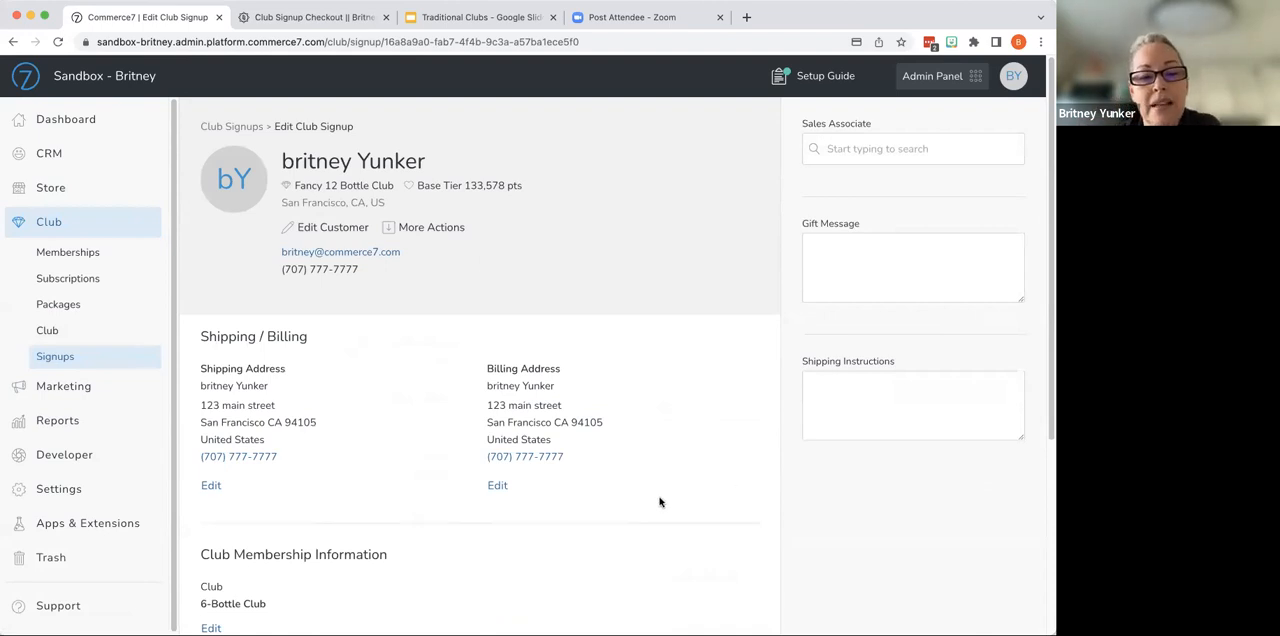
pyautogui.scroll(-2, 660, 501)
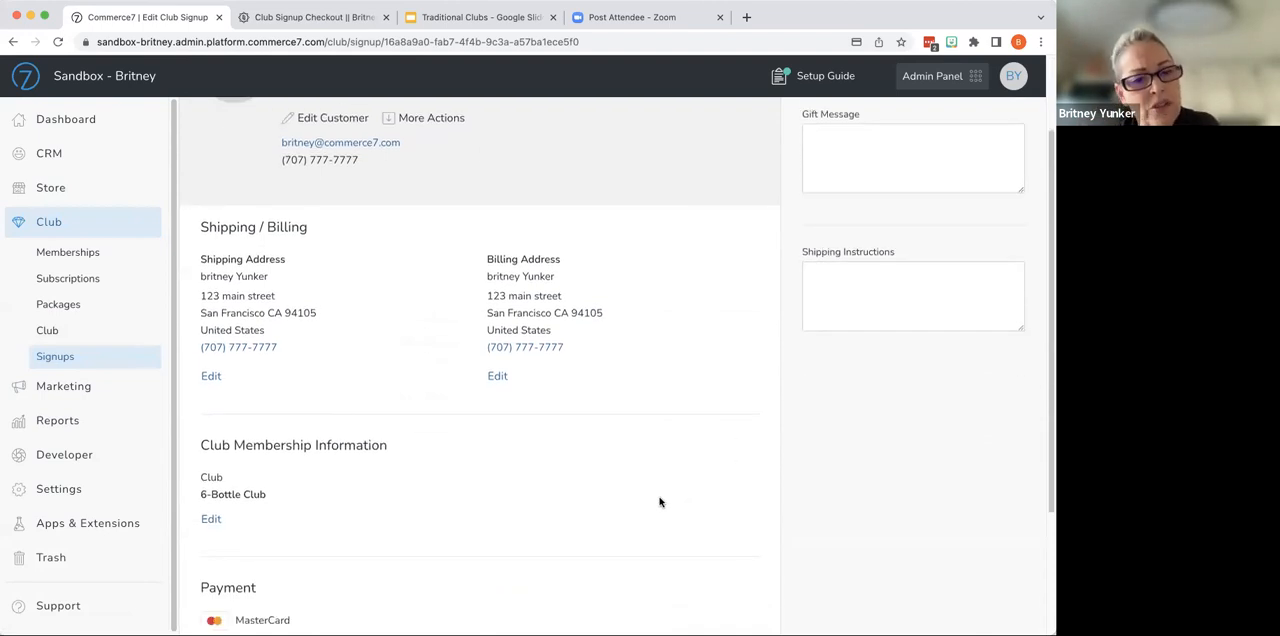
pyautogui.scroll(-2, 660, 501)
pyautogui.scroll(-1, 640, 510)
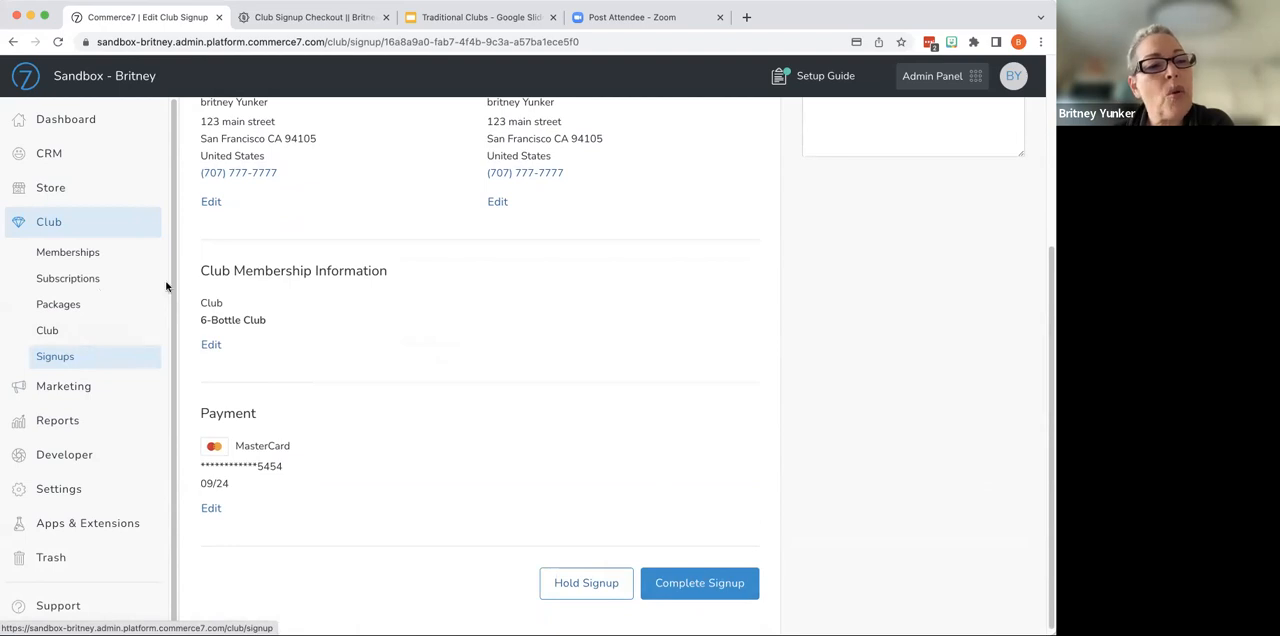
# - Look through the customer list, the recent store orders and the active club memberships
pyautogui.click(42, 156)
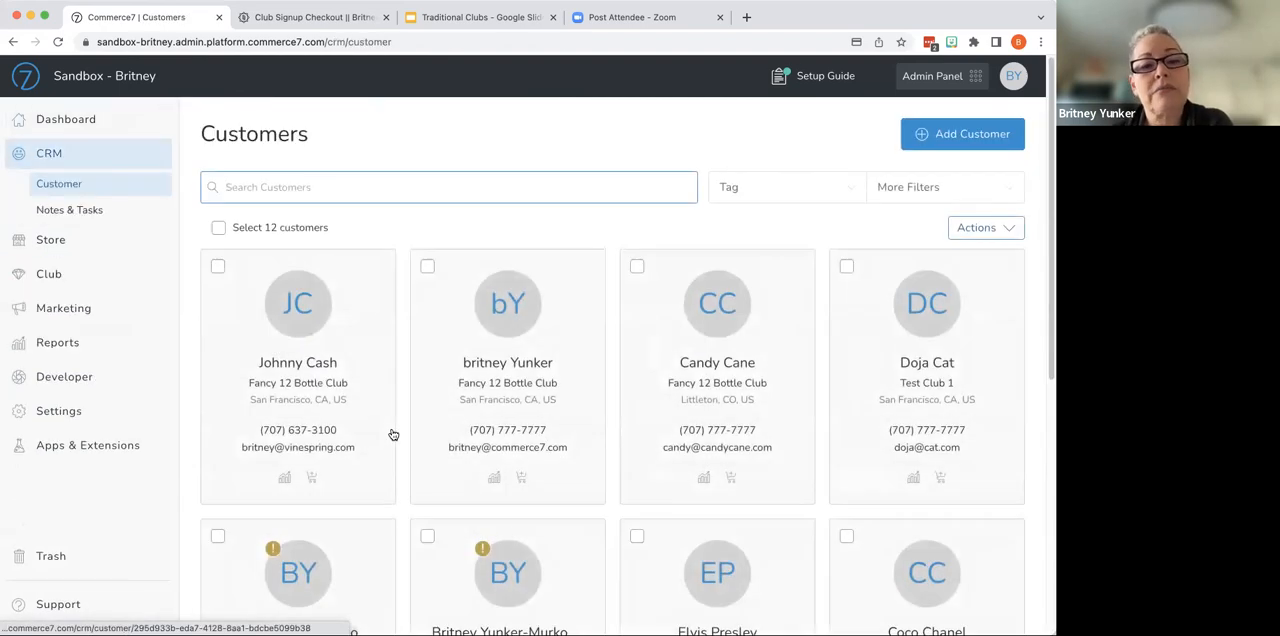
pyautogui.click(120, 240)
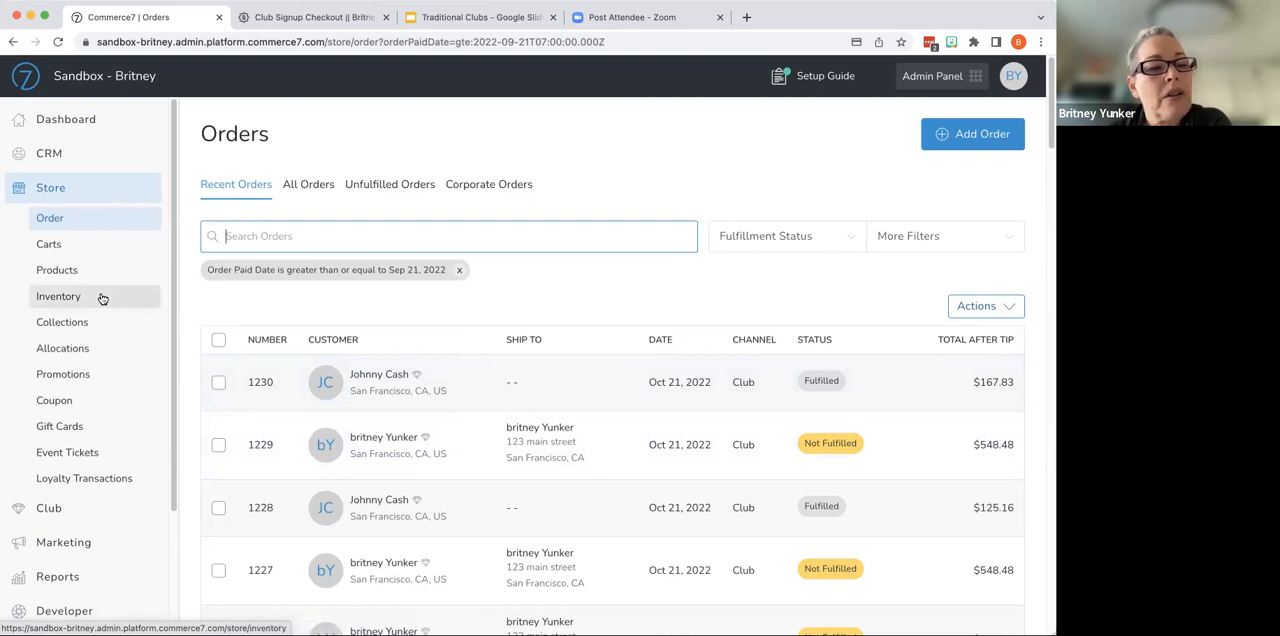
pyautogui.click(84, 508)
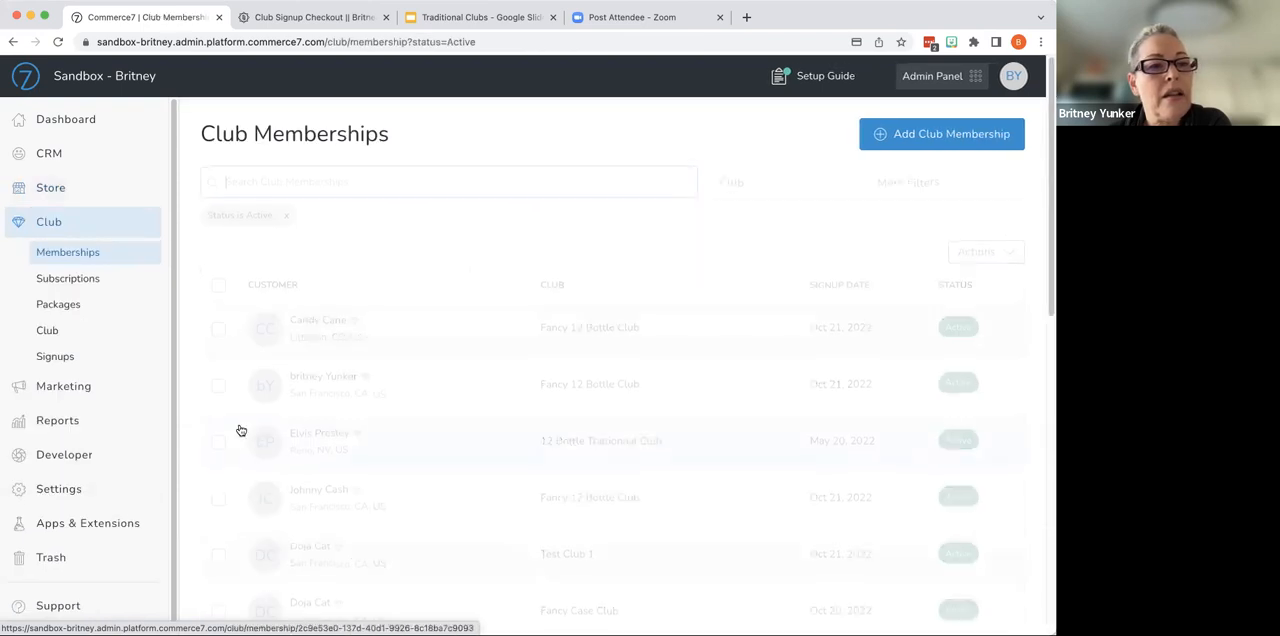
# - Open the traditional club packages list and examine its status and club filter options without applying any
pyautogui.click(84, 314)
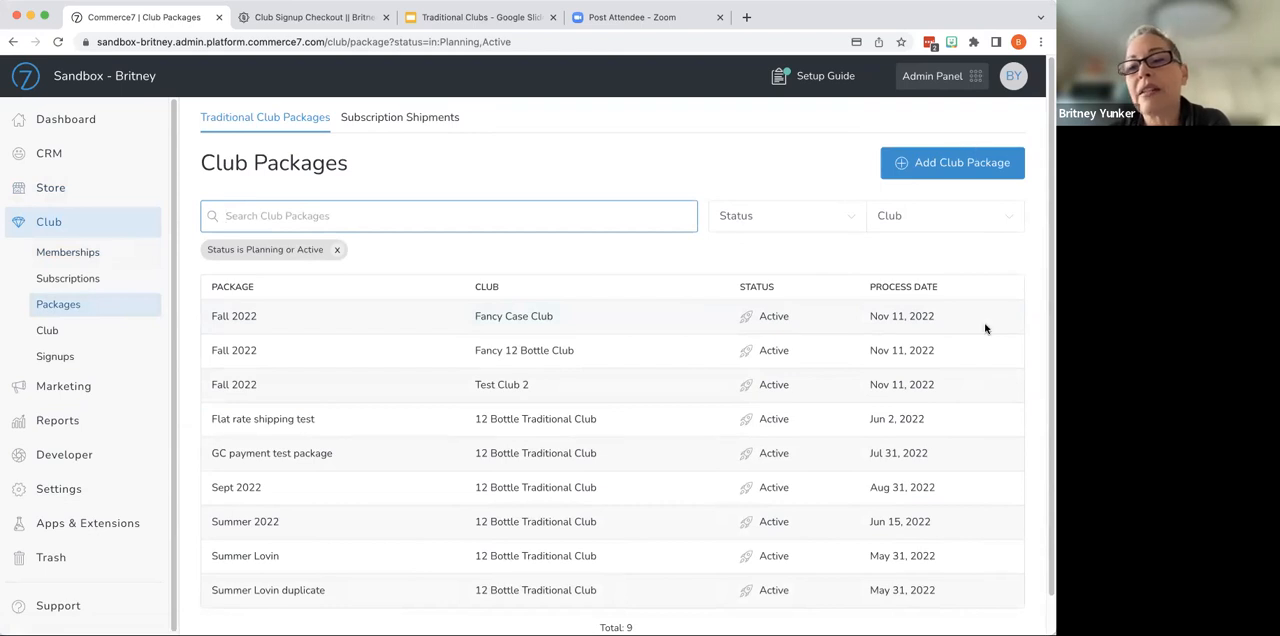
pyautogui.click(755, 218)
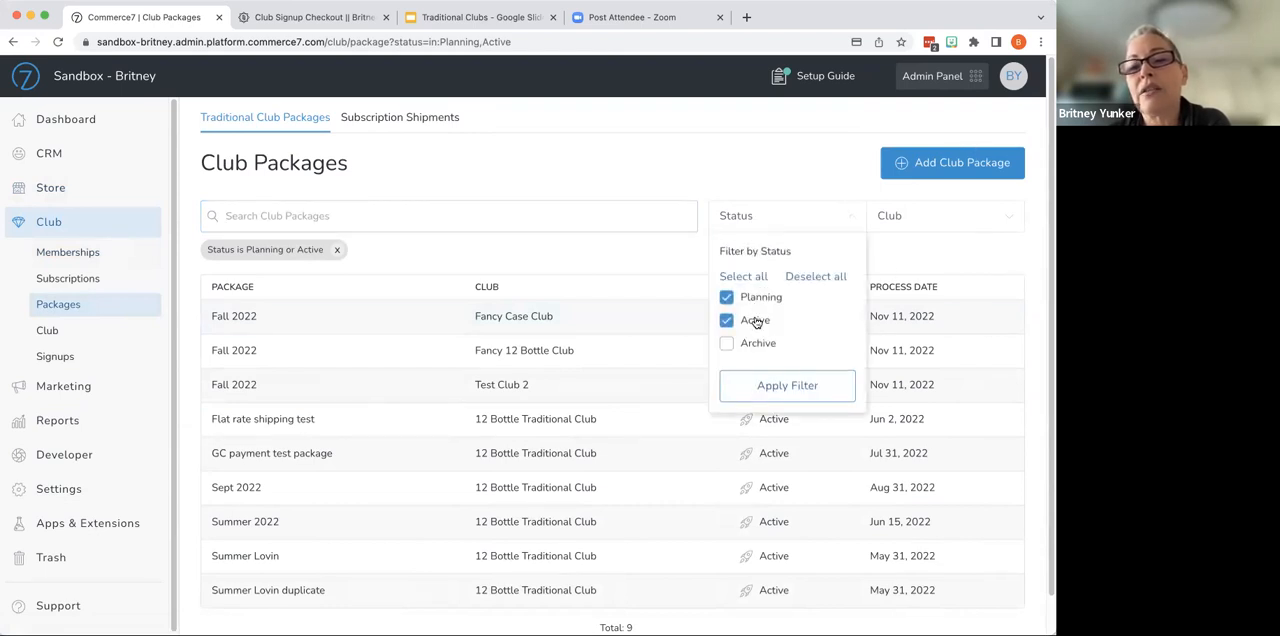
pyautogui.click(902, 257)
pyautogui.click(890, 216)
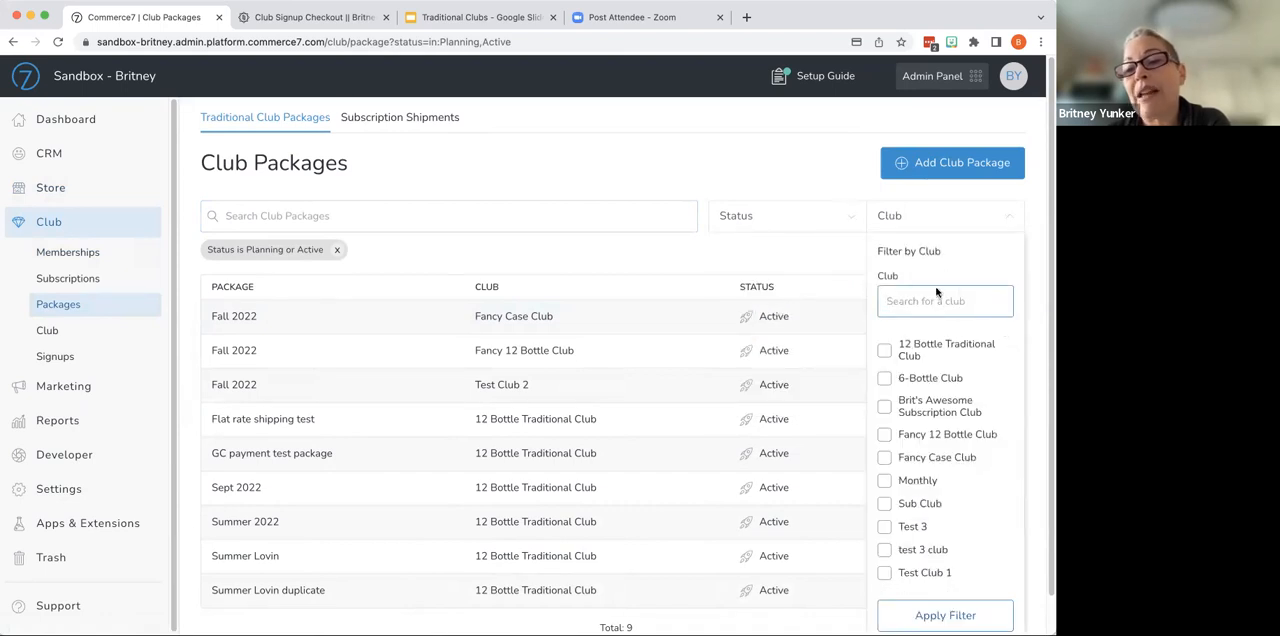
pyautogui.click(795, 182)
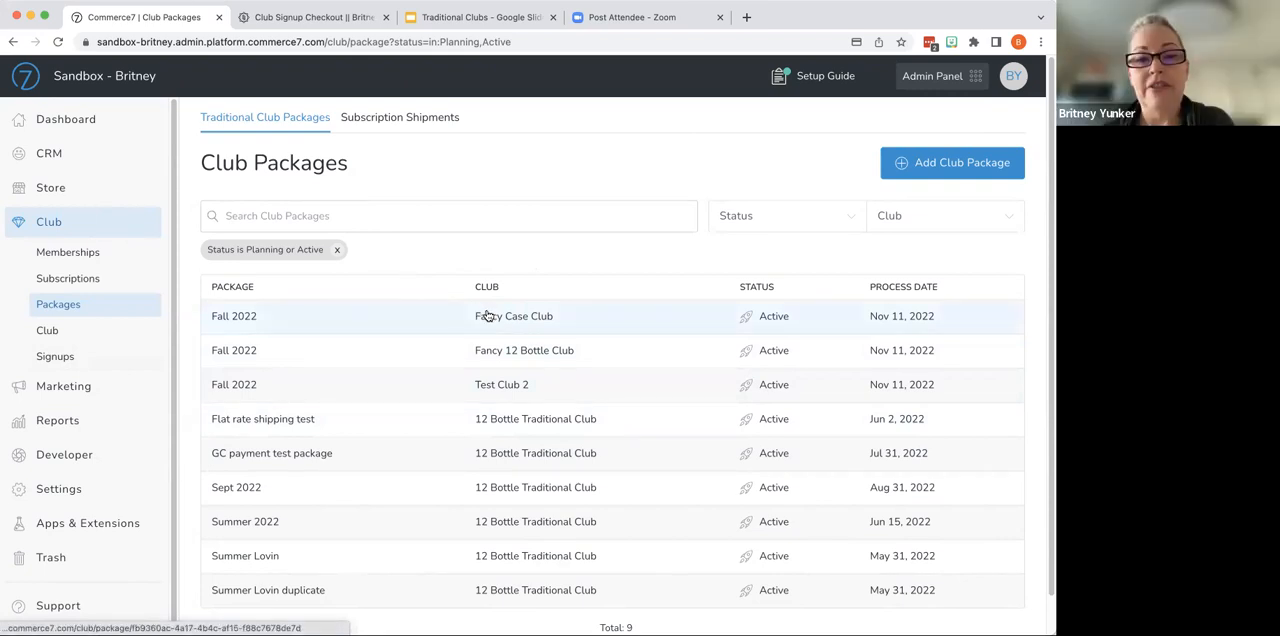
# - Open the Fancy Case Club's Fall 2022 package and review the available package statuses without archiving it
pyautogui.click(452, 316)
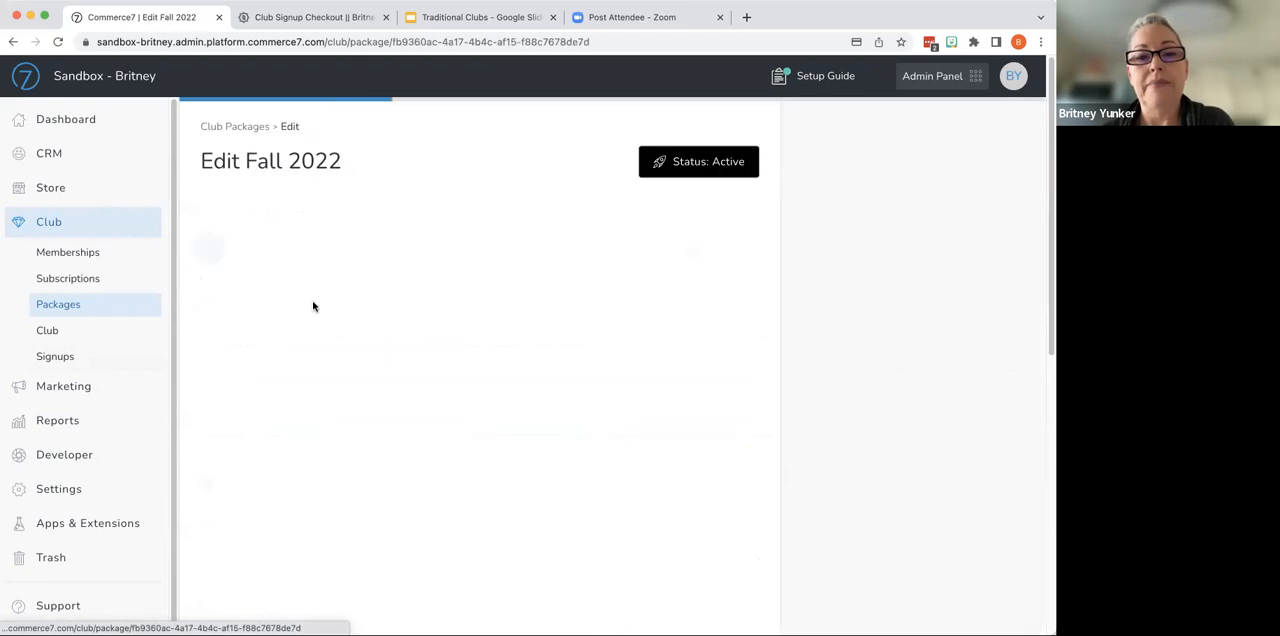
pyautogui.click(691, 166)
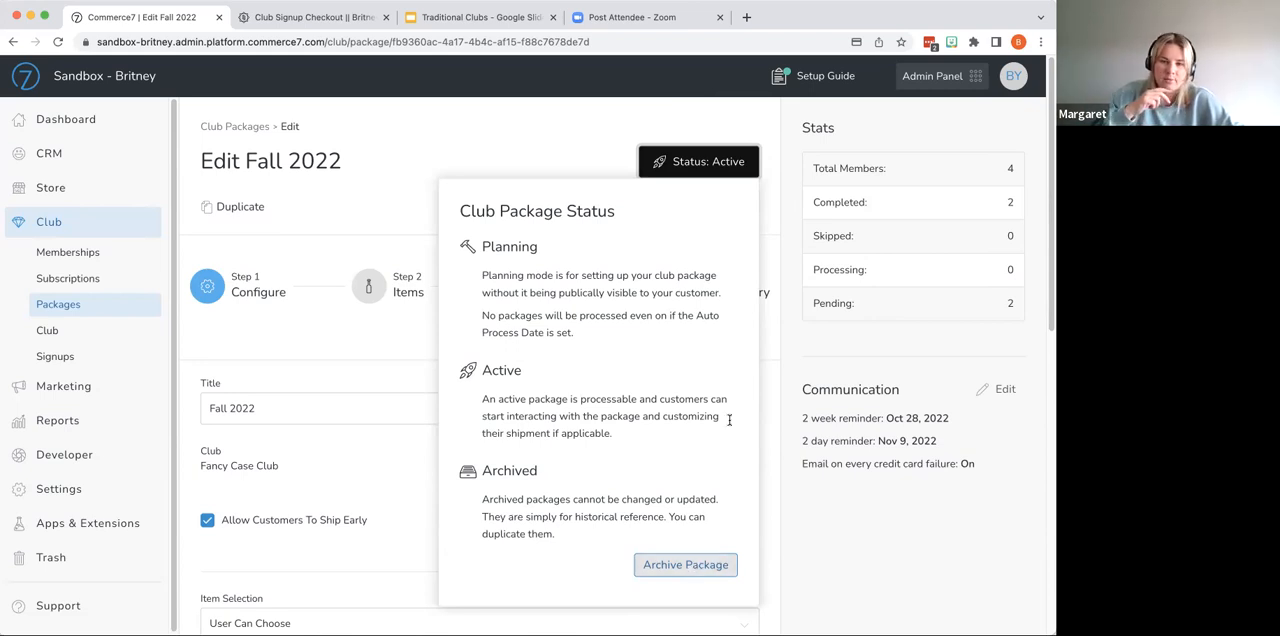
pyautogui.click(495, 140)
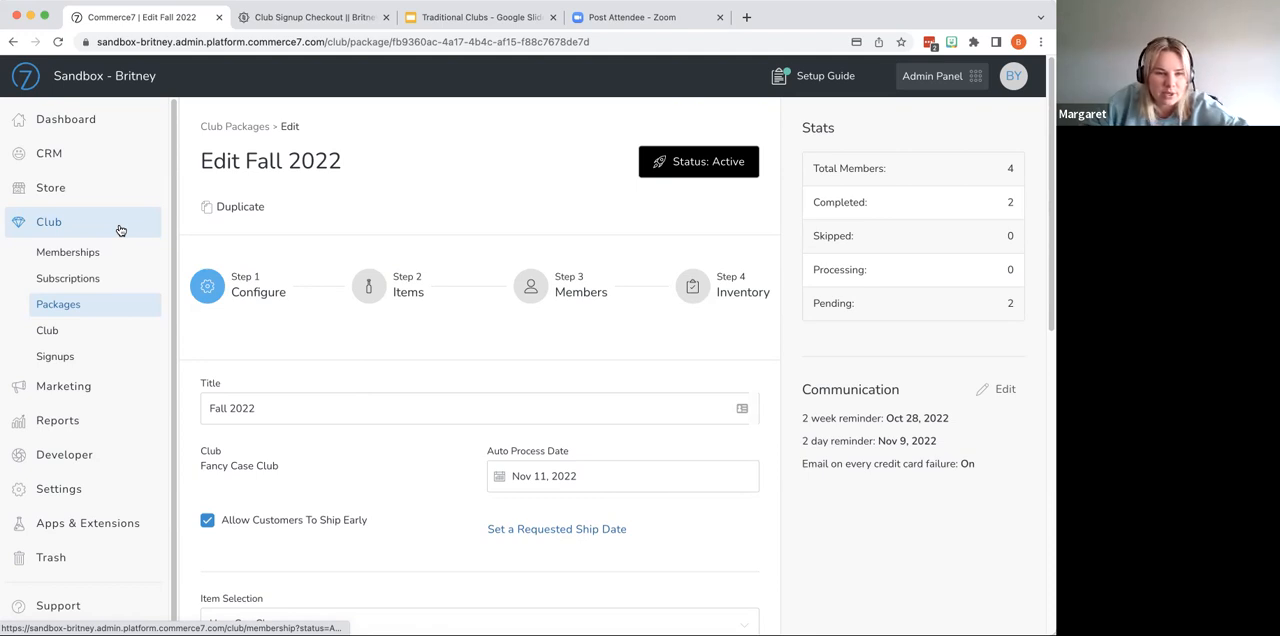
# - Add the Complimentary Shipping 12+ bottles coupon to the Fancy Case Club's Fall 2022 package
pyautogui.scroll(-10, 361, 376)
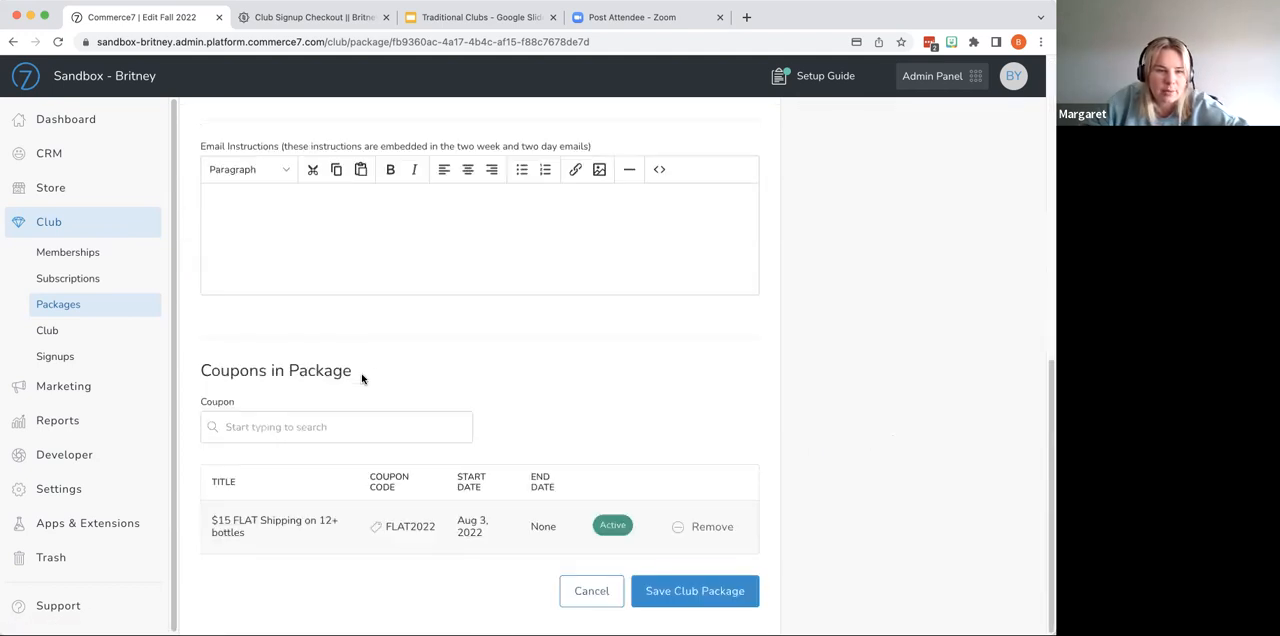
pyautogui.click(380, 424)
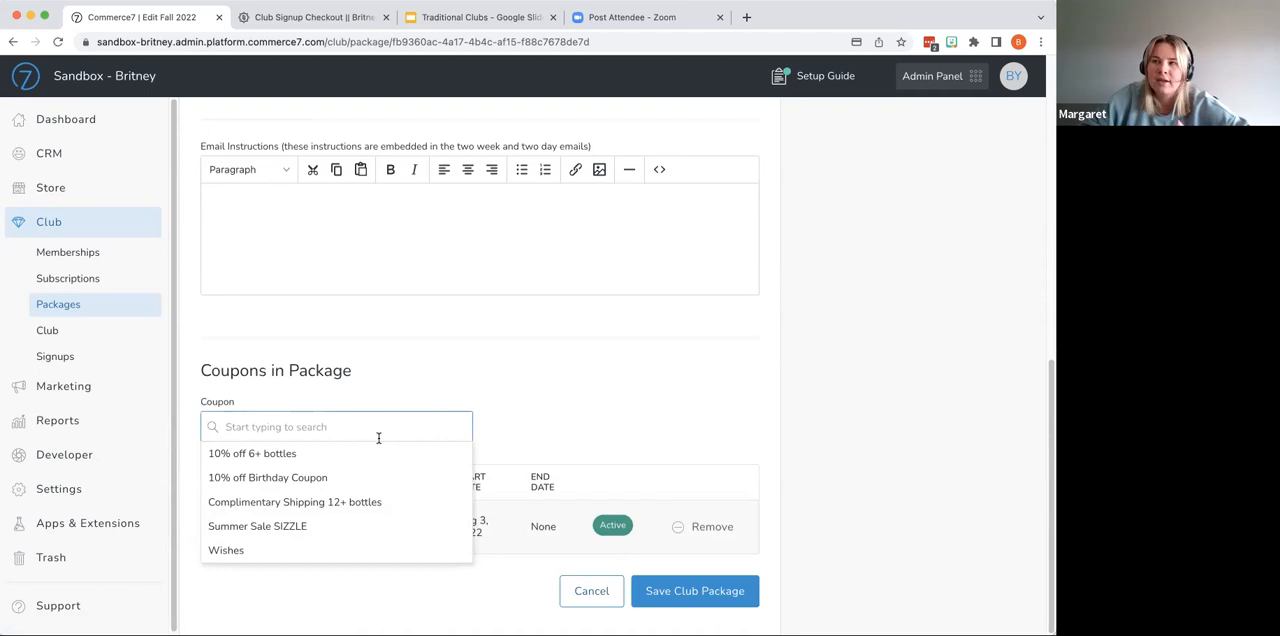
pyautogui.click(330, 502)
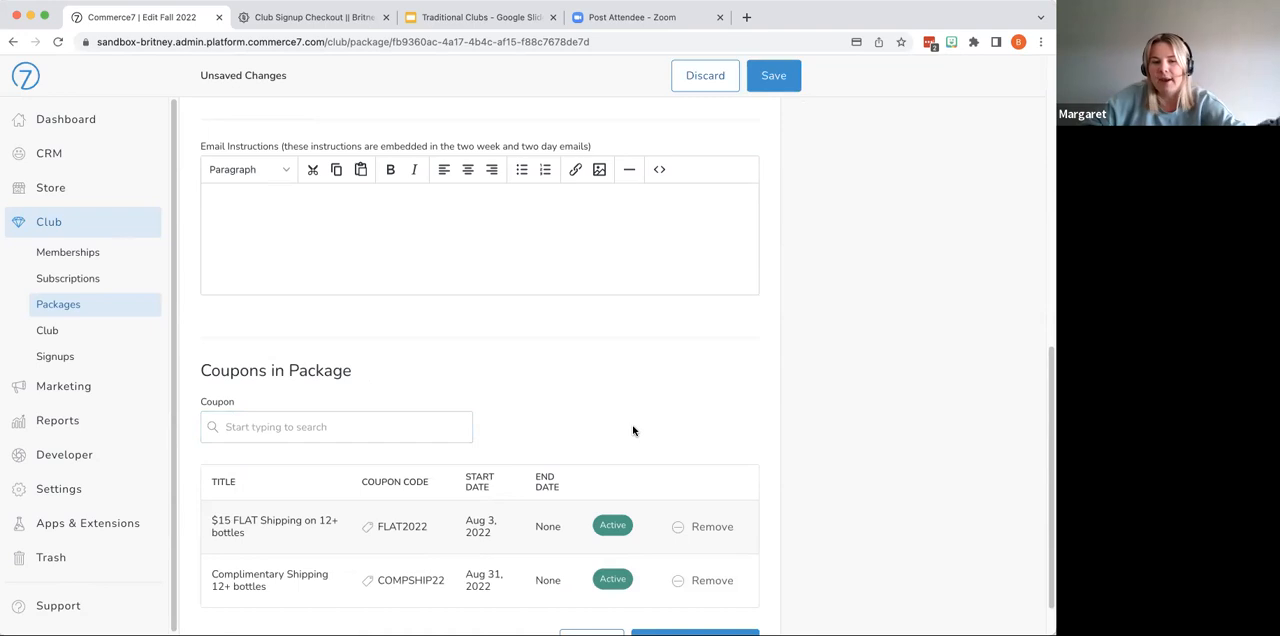
pyautogui.scroll(-1, 633, 431)
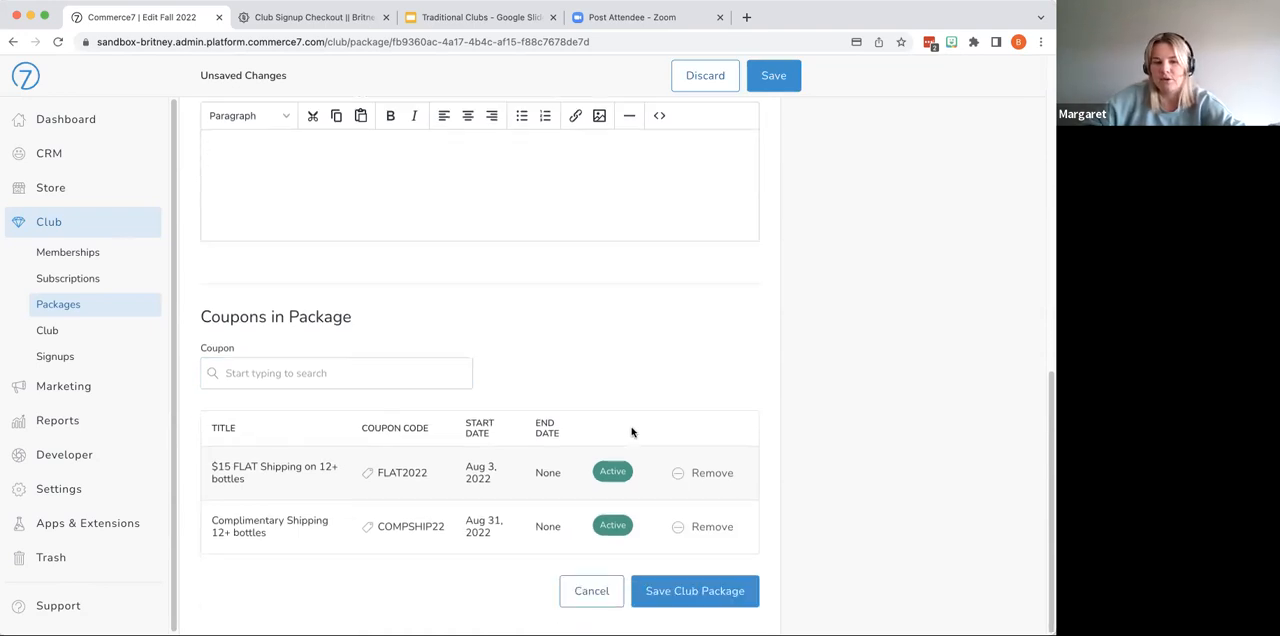
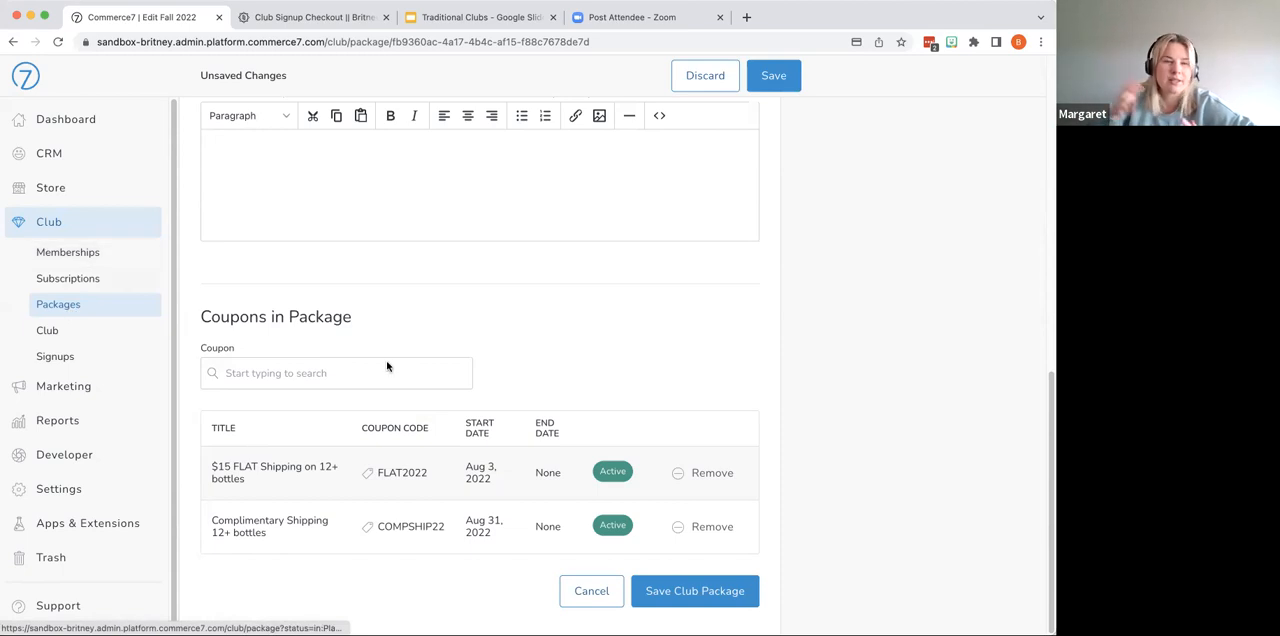
# - Set a requested ship date of Nov 14, 2022 for the Fancy Case Club's Fall 2022 package
pyautogui.scroll(3, 387, 366)
pyautogui.scroll(3, 387, 366)
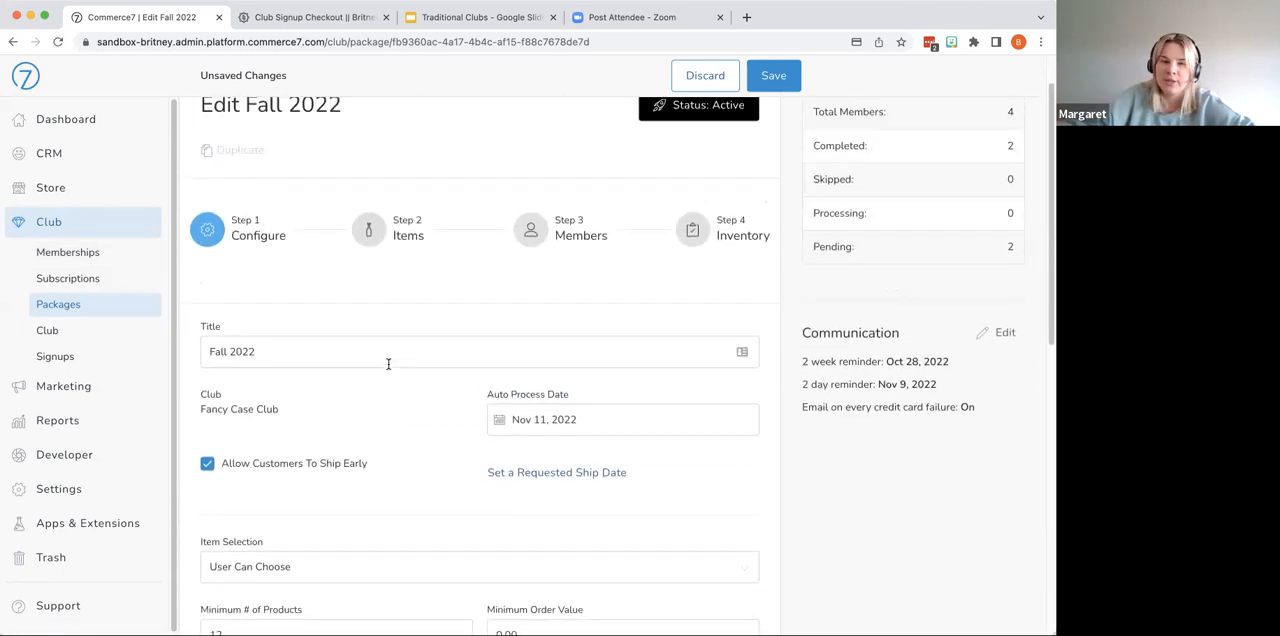
pyautogui.click(590, 473)
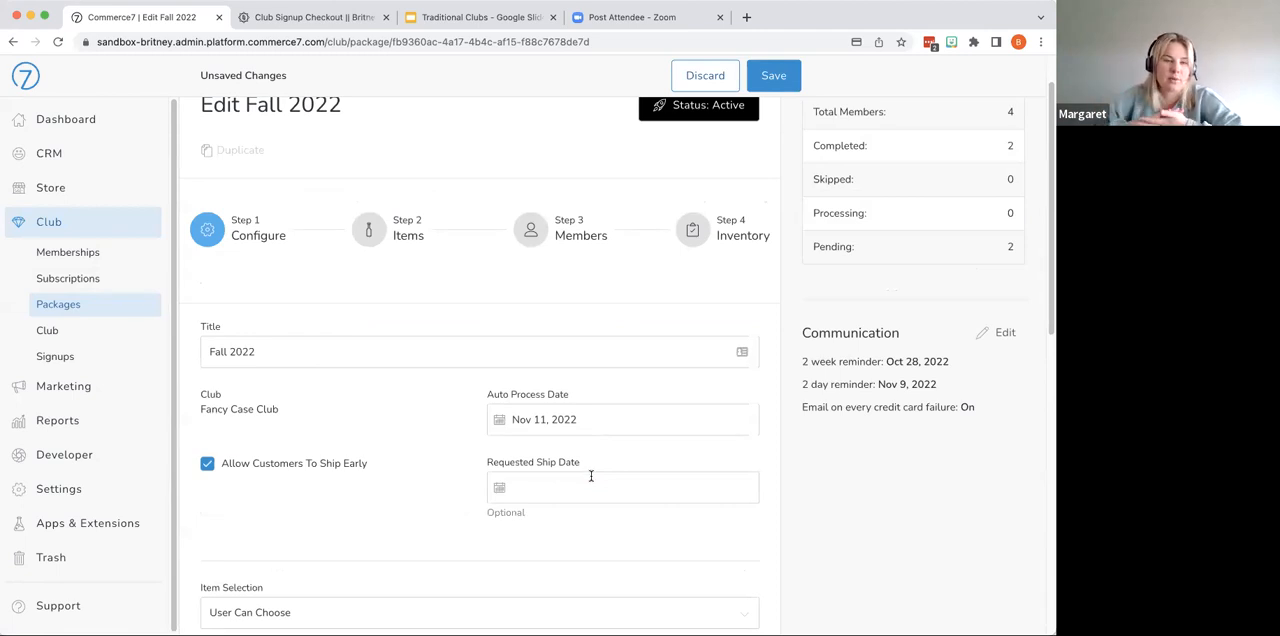
pyautogui.click(590, 476)
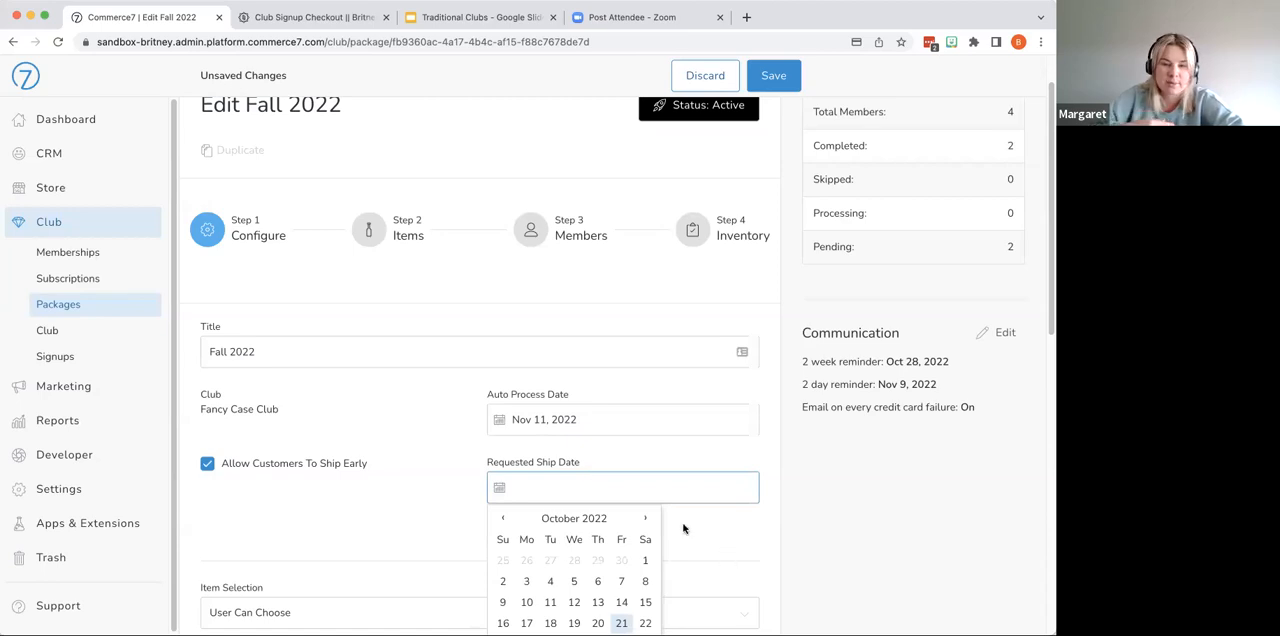
pyautogui.scroll(-2, 683, 528)
pyautogui.click(645, 440)
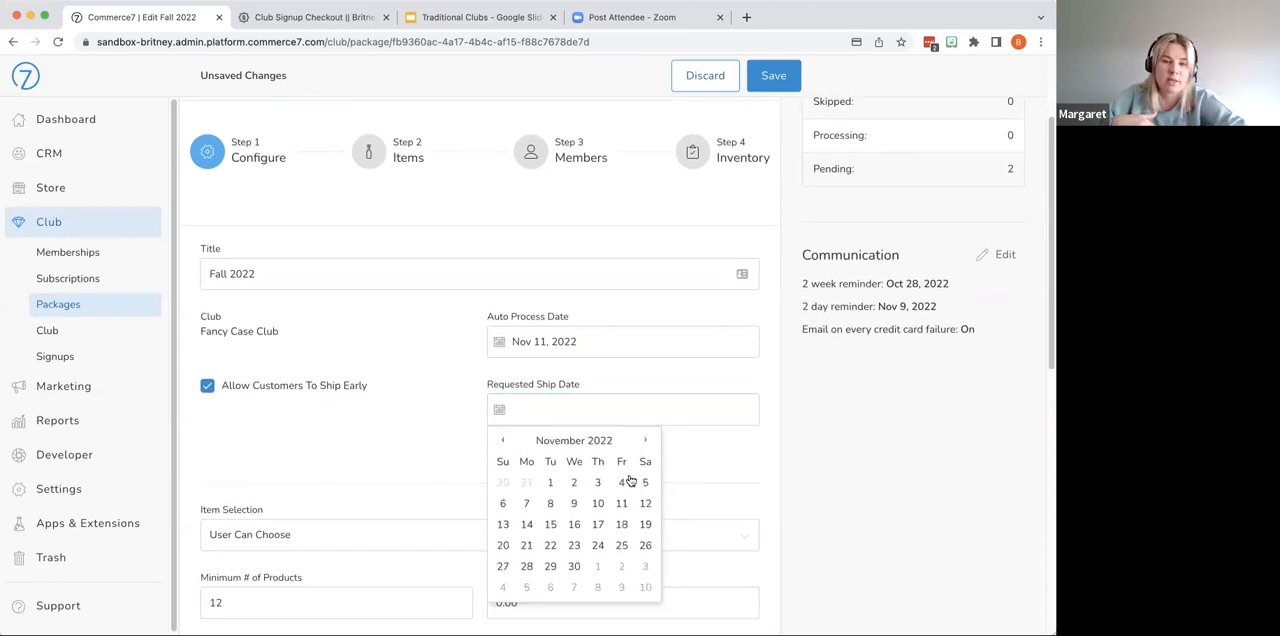
pyautogui.click(527, 524)
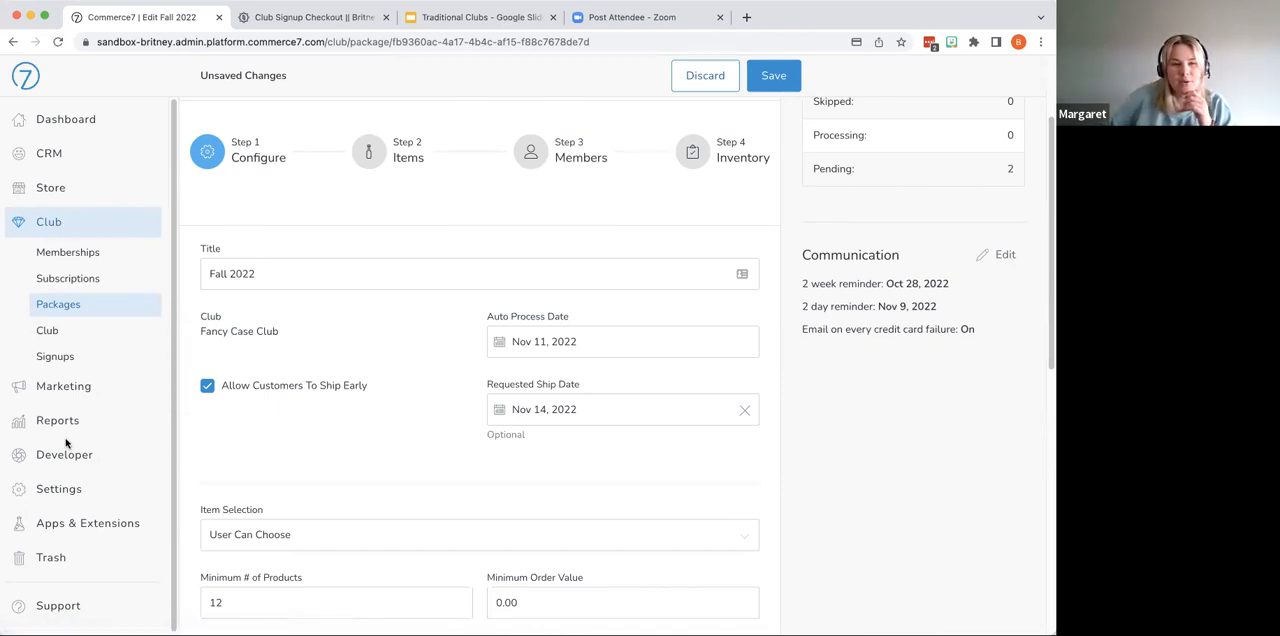
# - Leave the Fall 2022 package without saving its changes and go to the Developer area
pyautogui.click(88, 122)
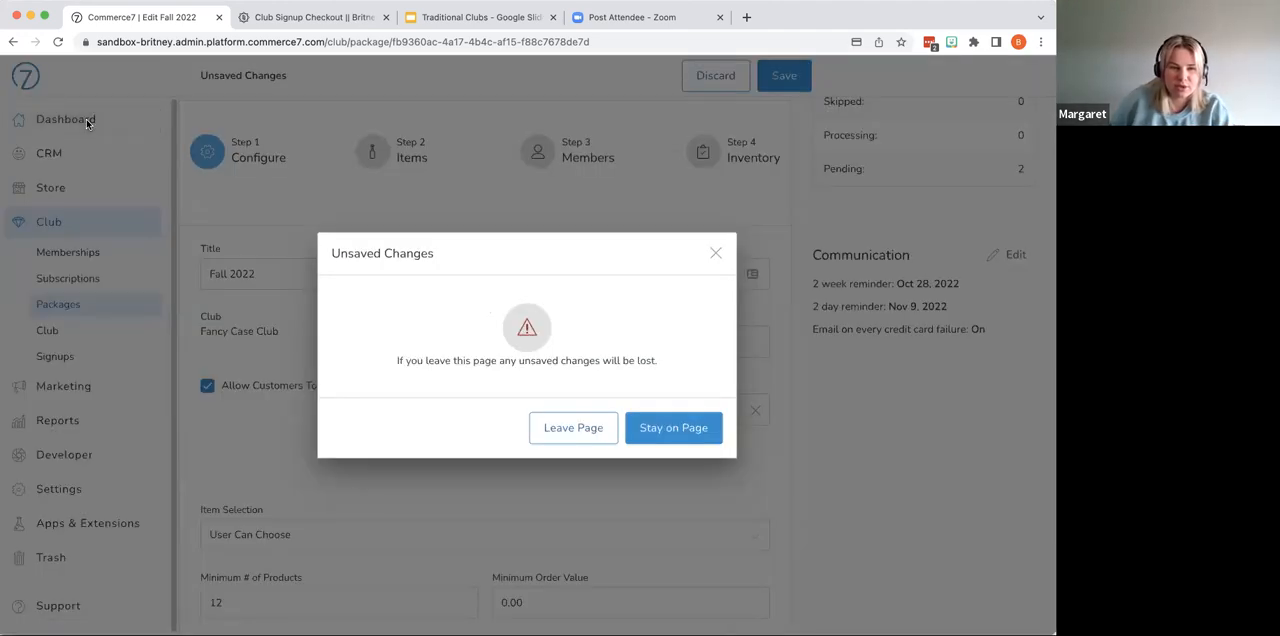
pyautogui.click(666, 432)
pyautogui.click(60, 454)
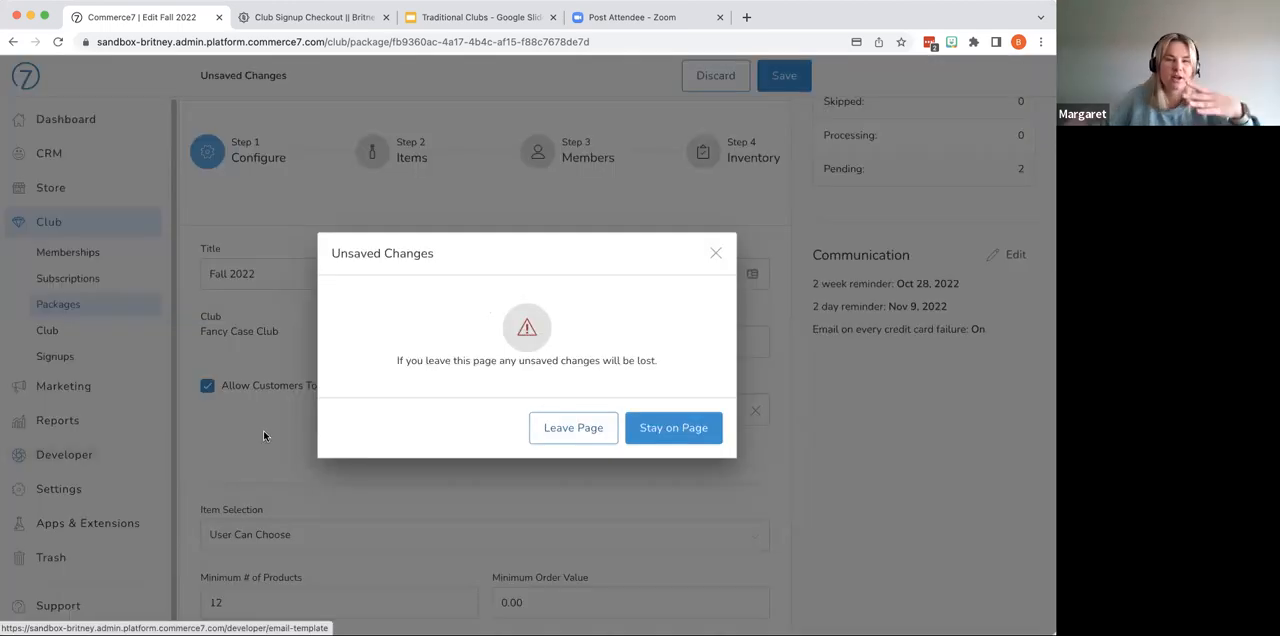
pyautogui.click(575, 428)
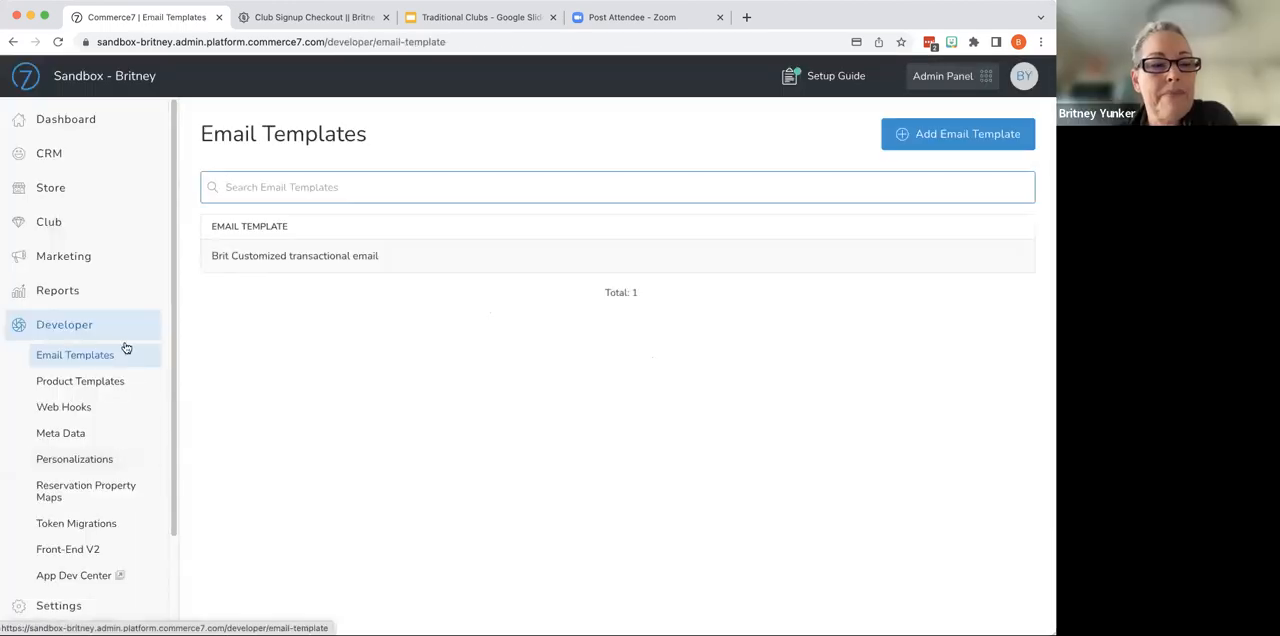
# - Open a blank new email template from the email templates list and look over its fields without saving
pyautogui.click(89, 359)
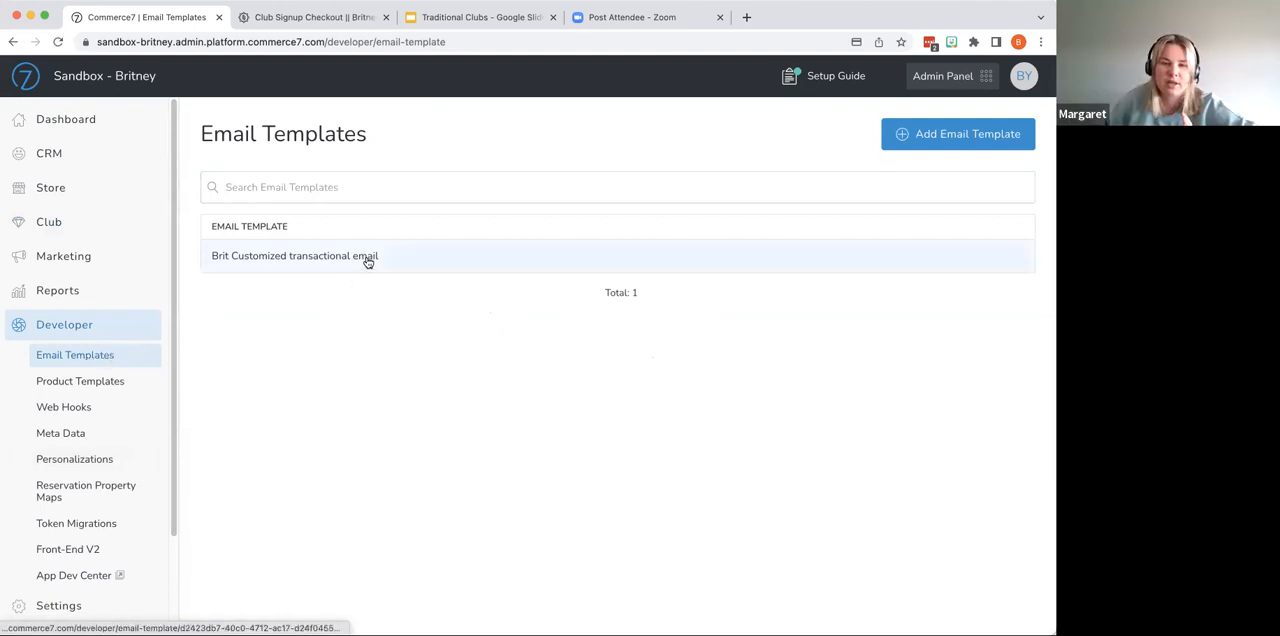
pyautogui.click(991, 134)
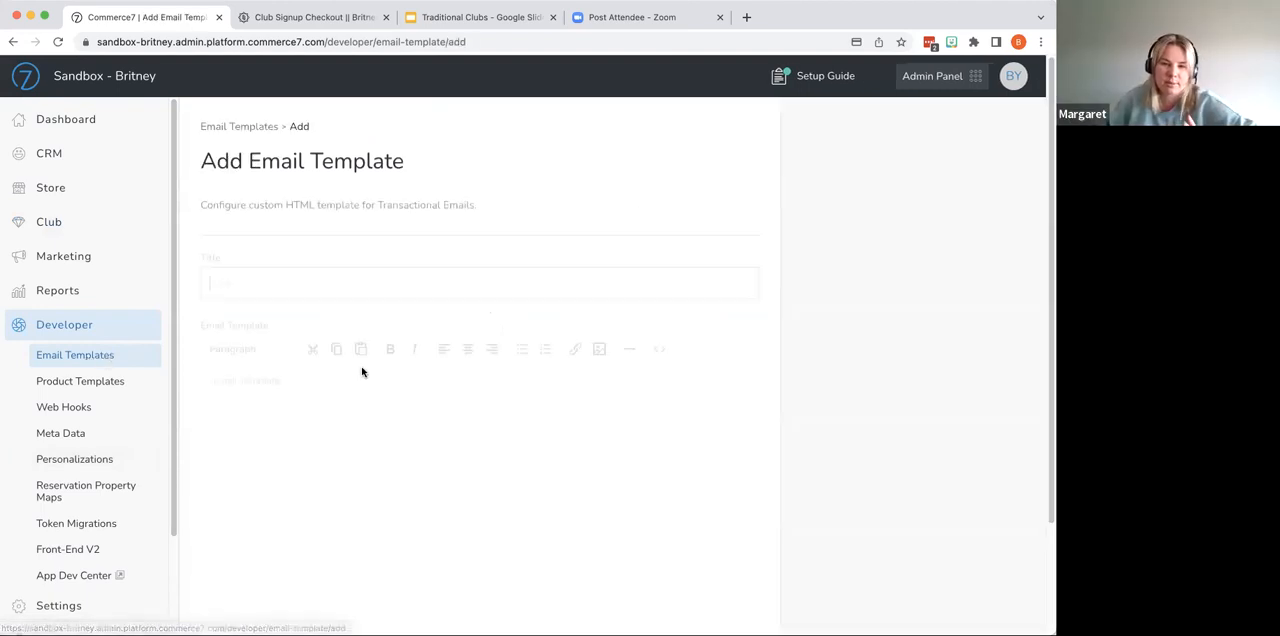
pyautogui.scroll(-2, 408, 390)
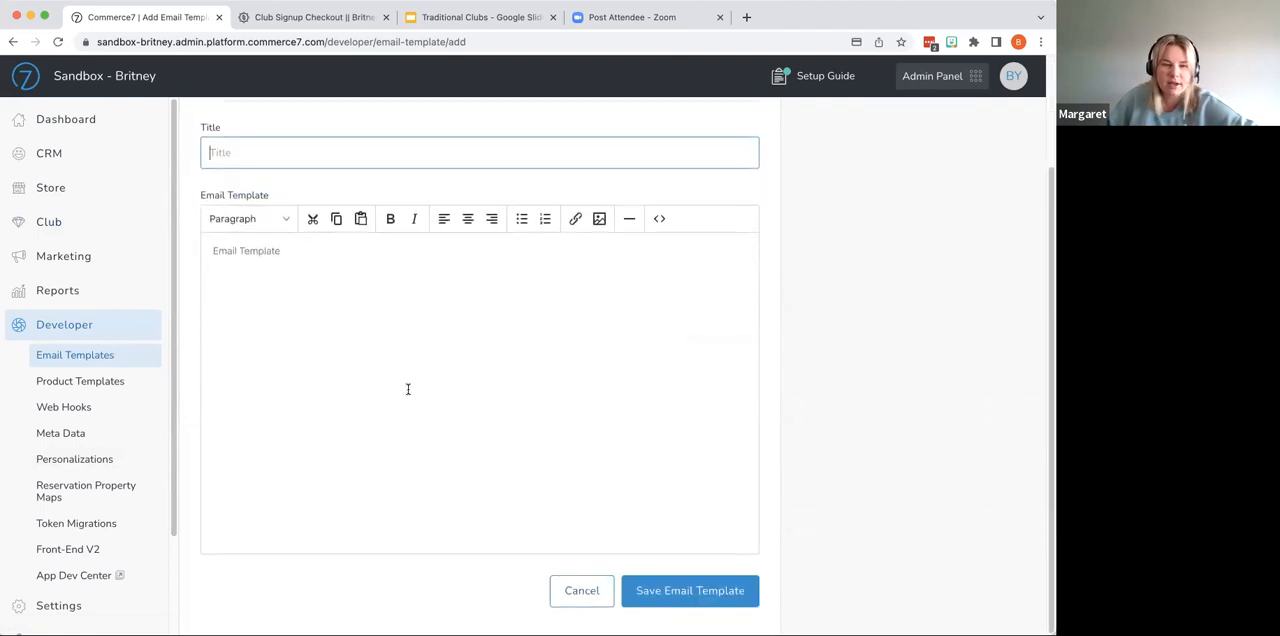
pyautogui.scroll(2, 408, 389)
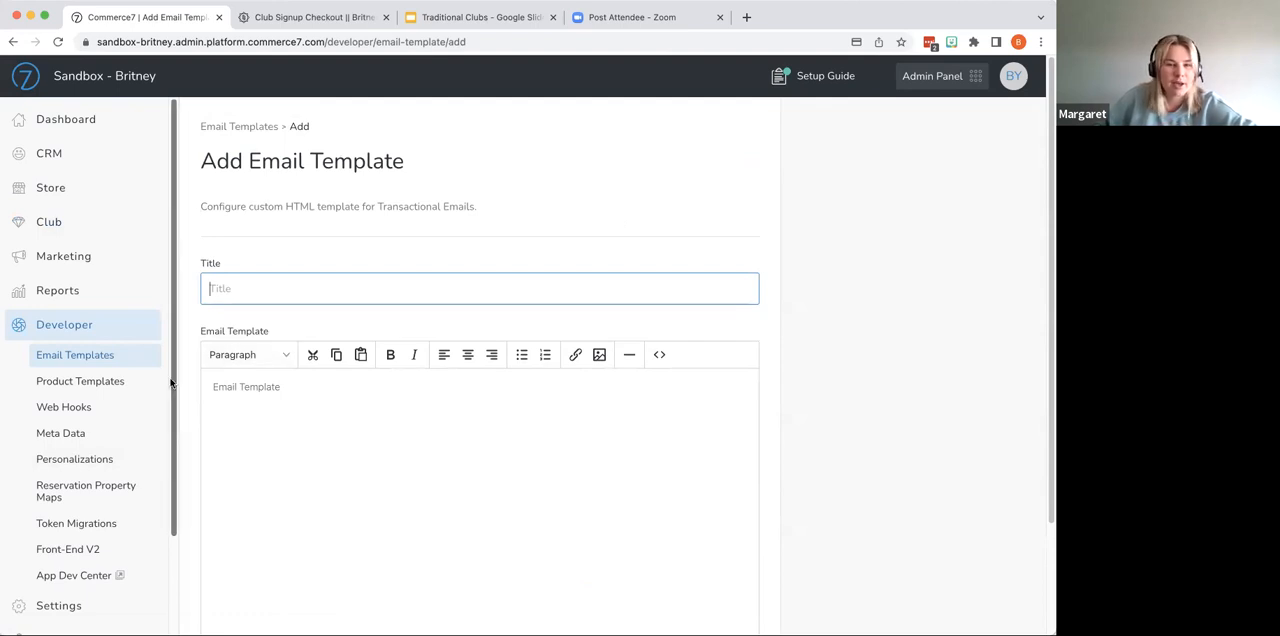
# - Review the Club Sign Up Confirmation transaction email's settings and content without editing, and return to the dashboard
pyautogui.scroll(-3, 145, 437)
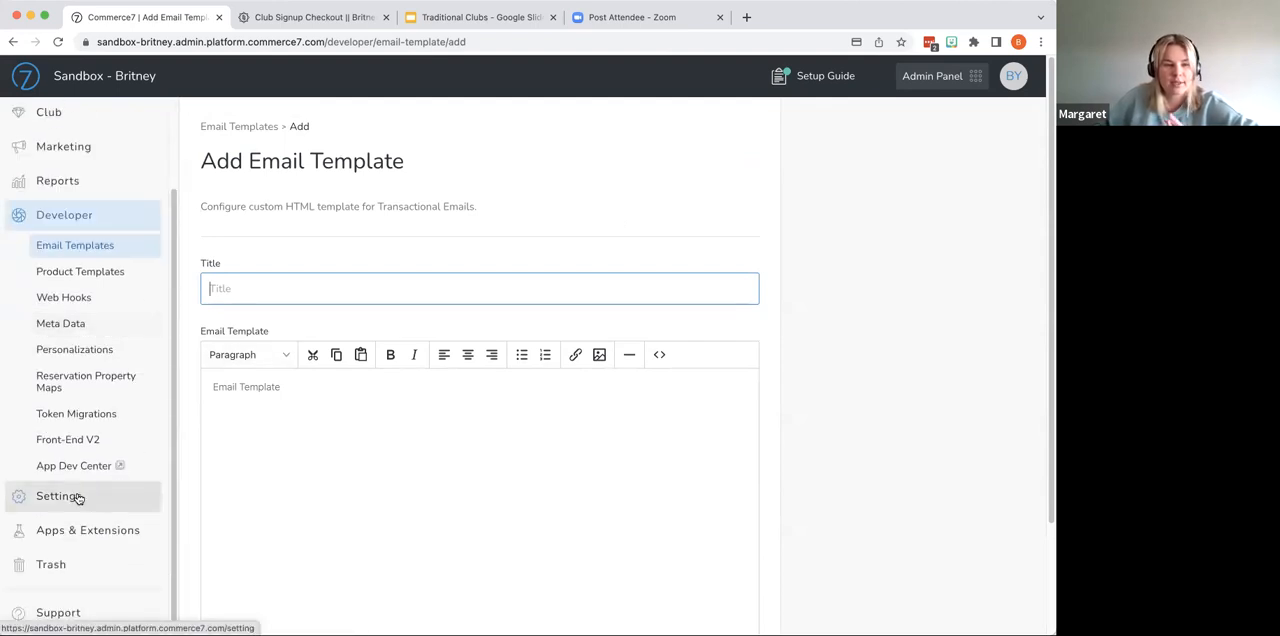
pyautogui.click(78, 497)
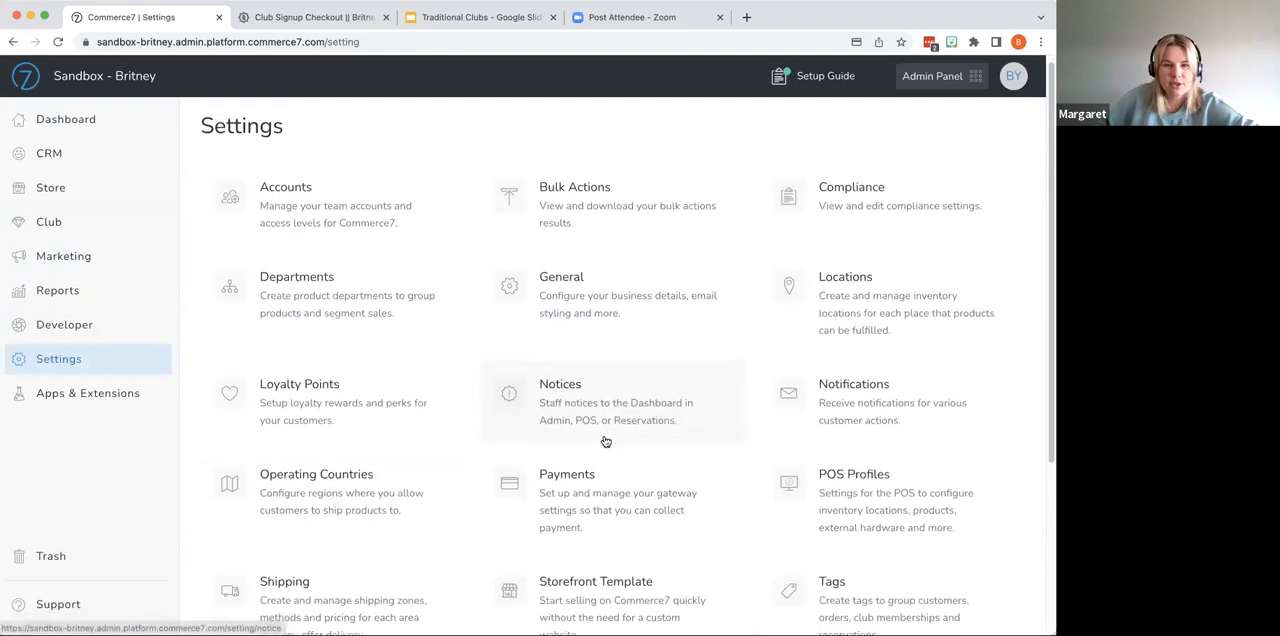
pyautogui.scroll(-2, 605, 442)
pyautogui.click(604, 447)
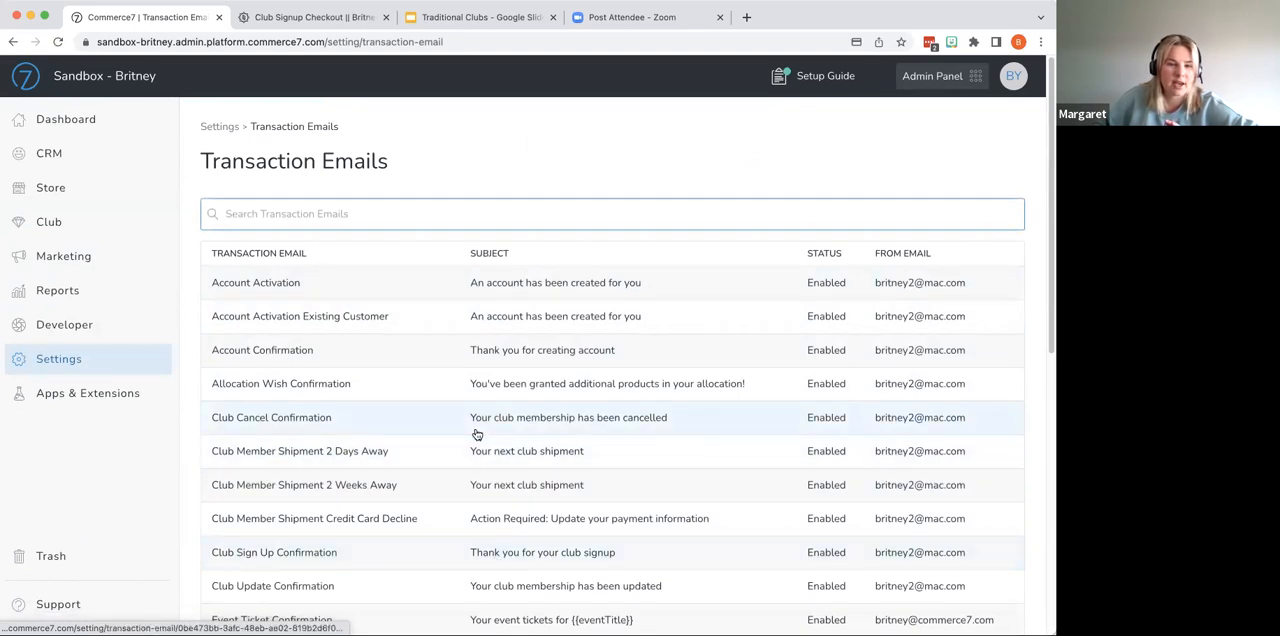
pyautogui.click(474, 550)
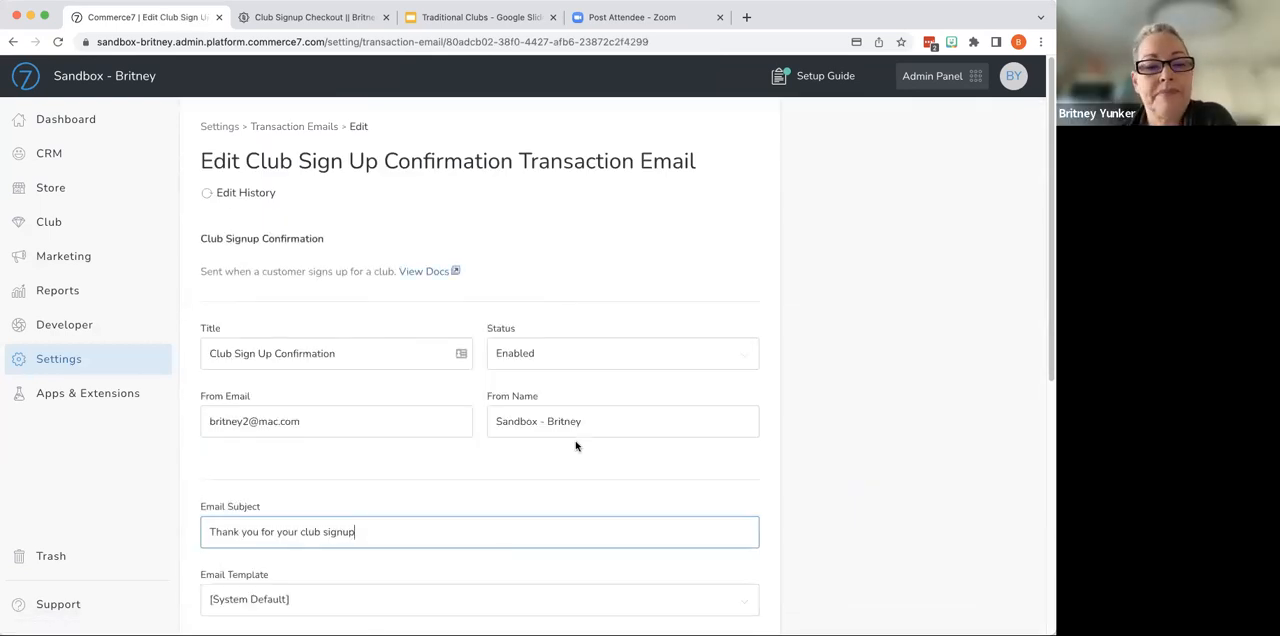
pyautogui.scroll(-5, 576, 446)
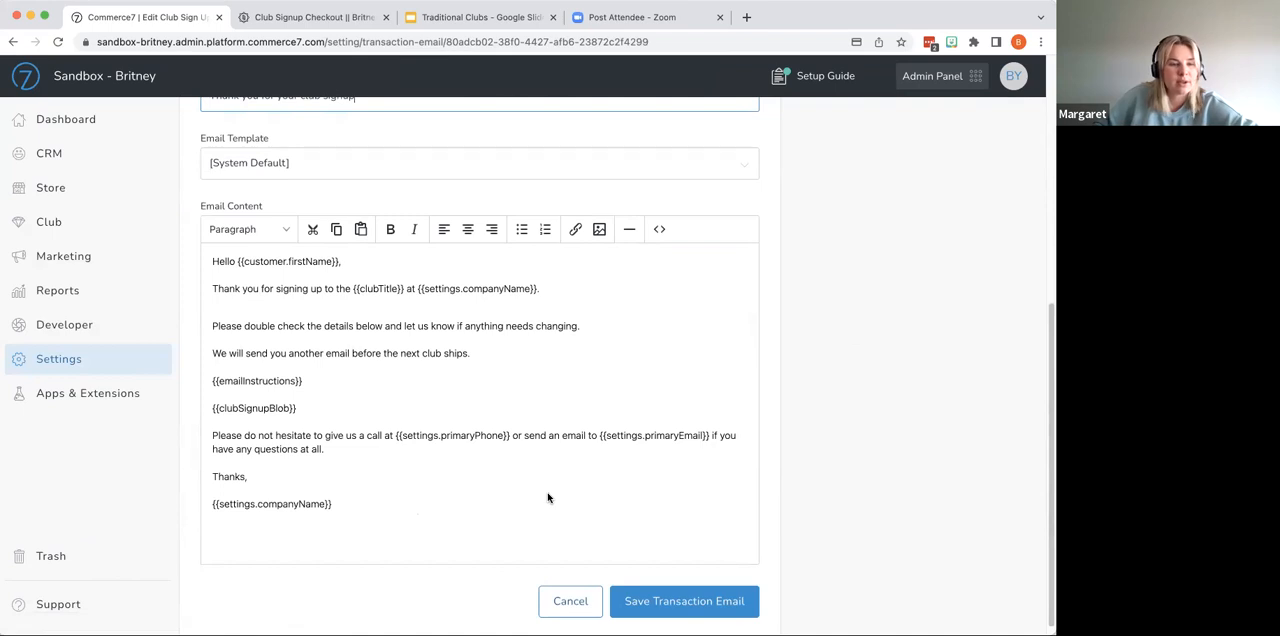
pyautogui.scroll(1, 521, 493)
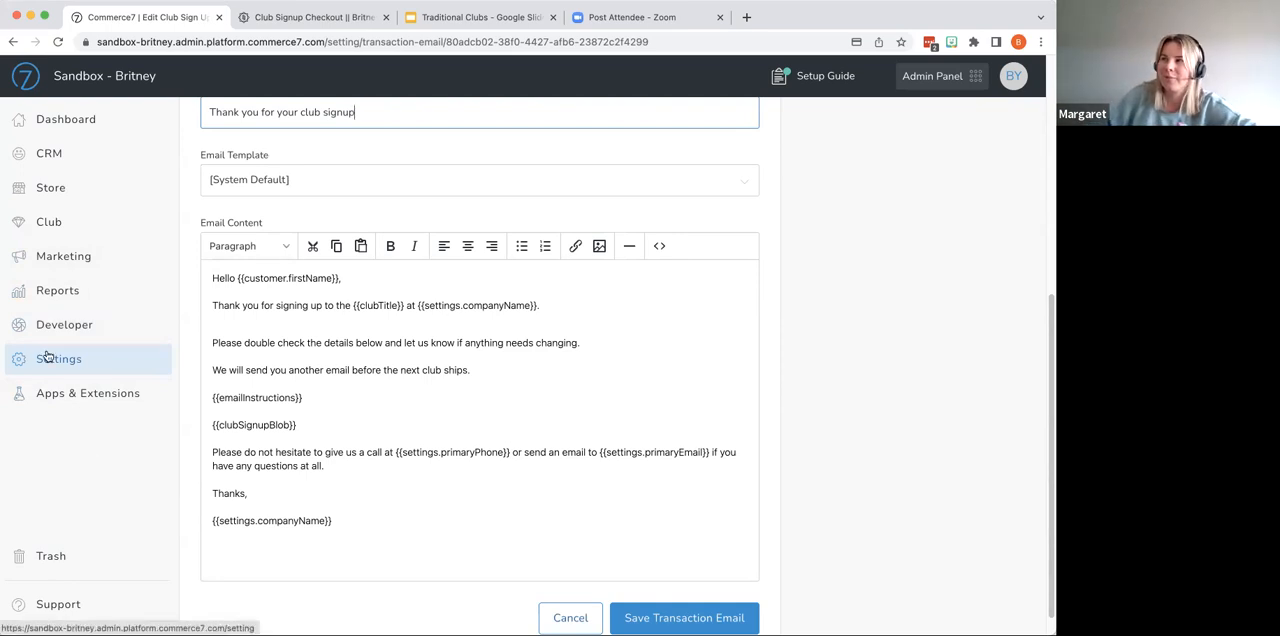
pyautogui.click(60, 125)
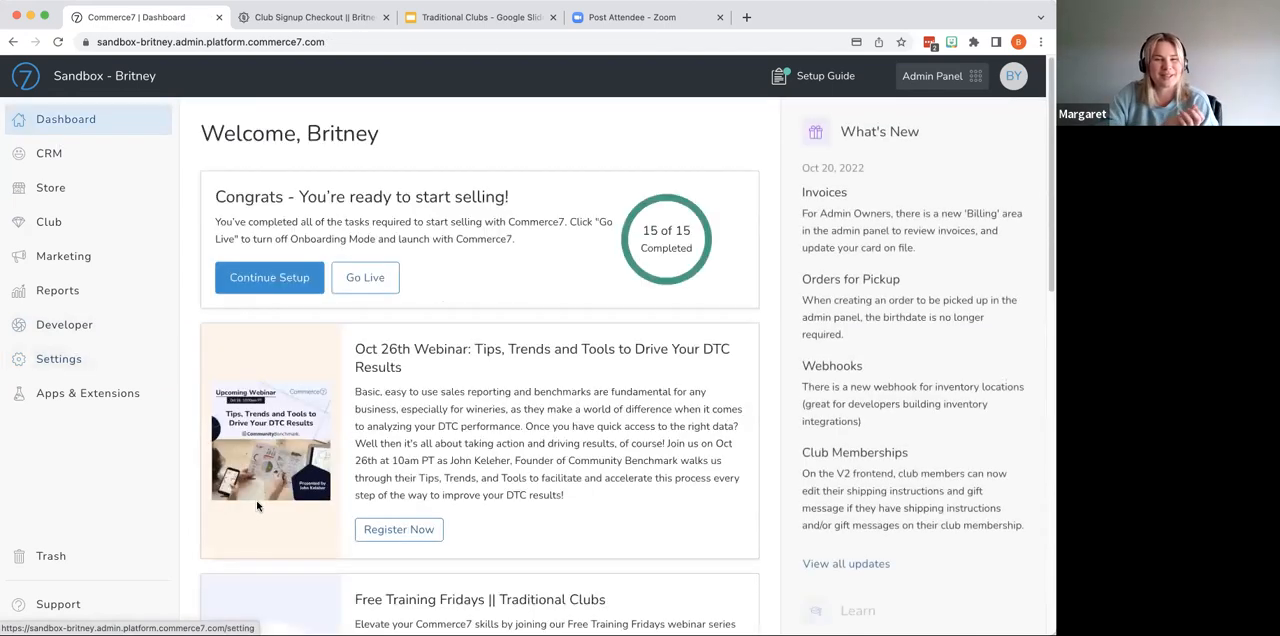